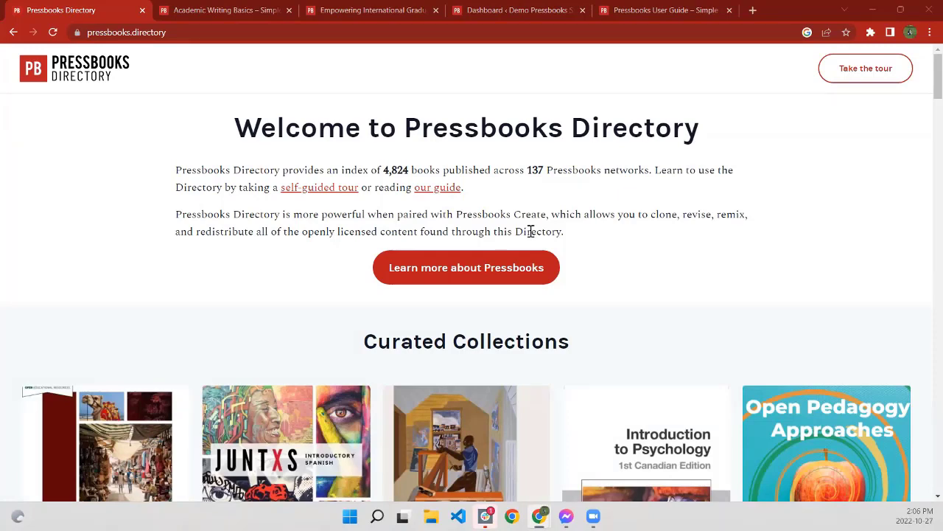
# - Examine the Subject, Language and H5P Activities filters available for the Pressbooks Directory's book list
pyautogui.scroll(-1, 601, 295)
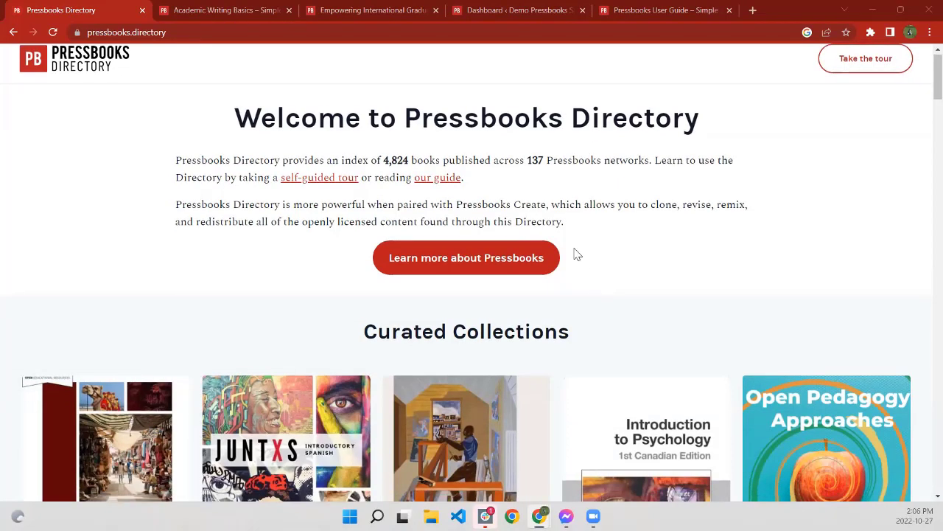
pyautogui.scroll(1, 645, 234)
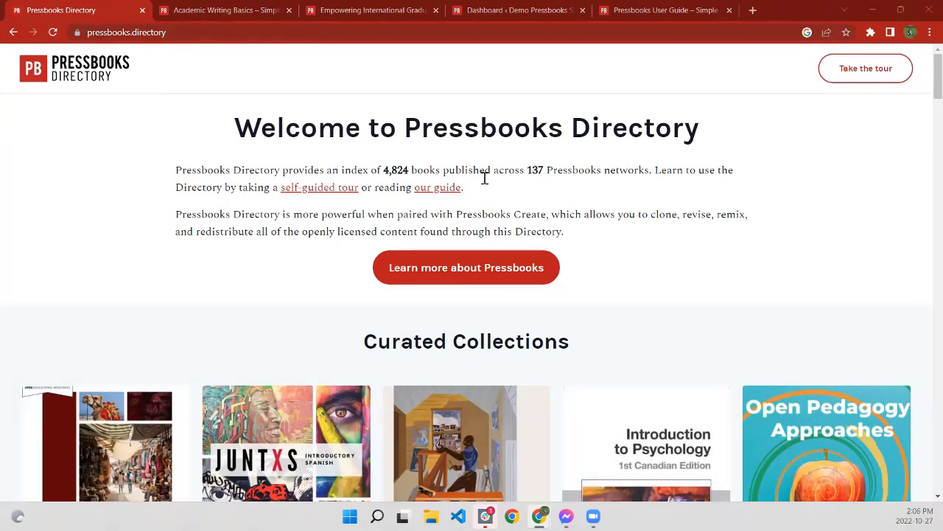
pyautogui.scroll(-1, 626, 232)
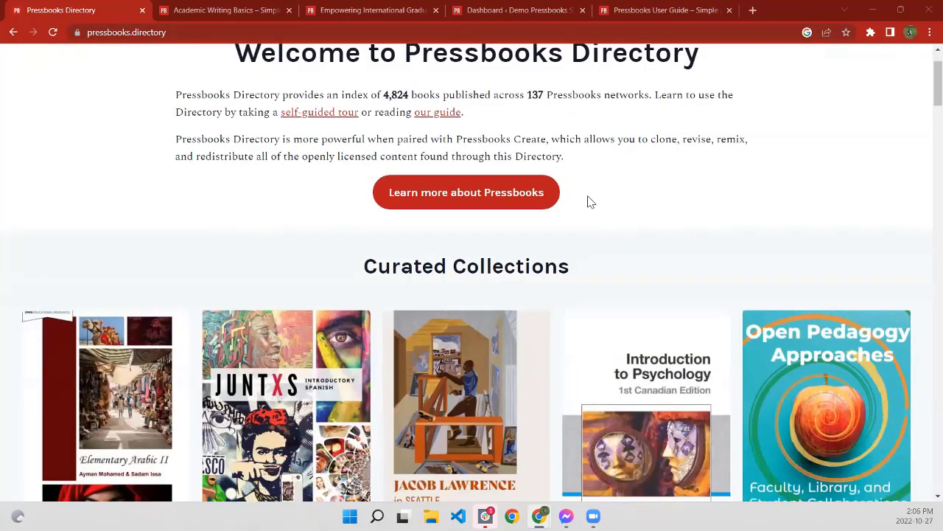
pyautogui.scroll(-6, 594, 177)
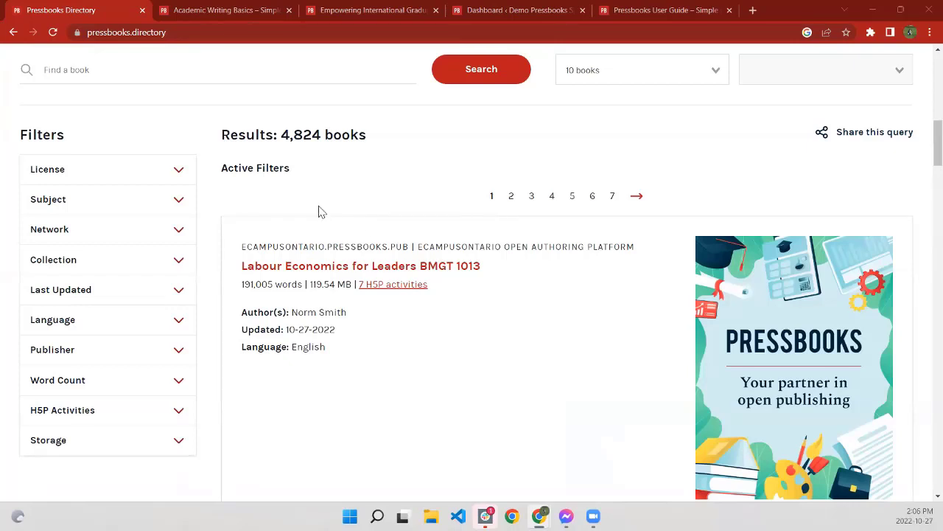
pyautogui.click(112, 201)
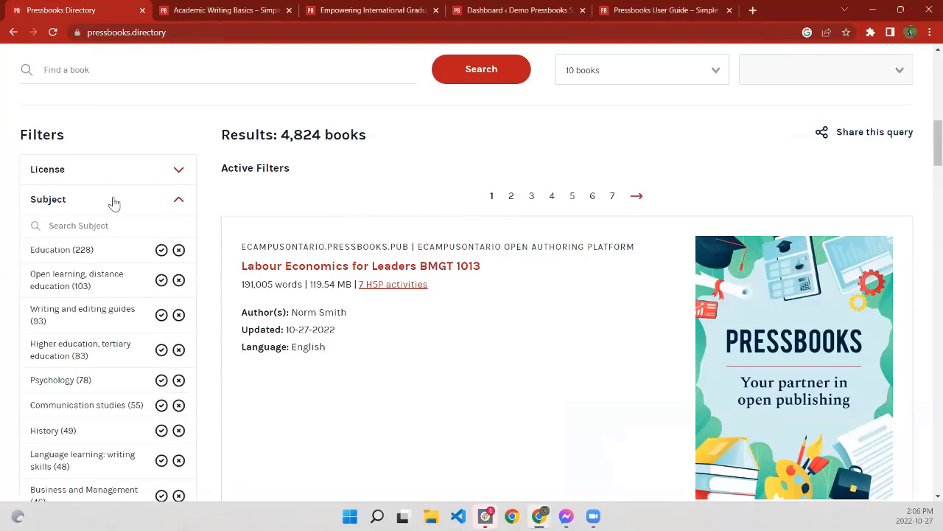
pyautogui.click(115, 202)
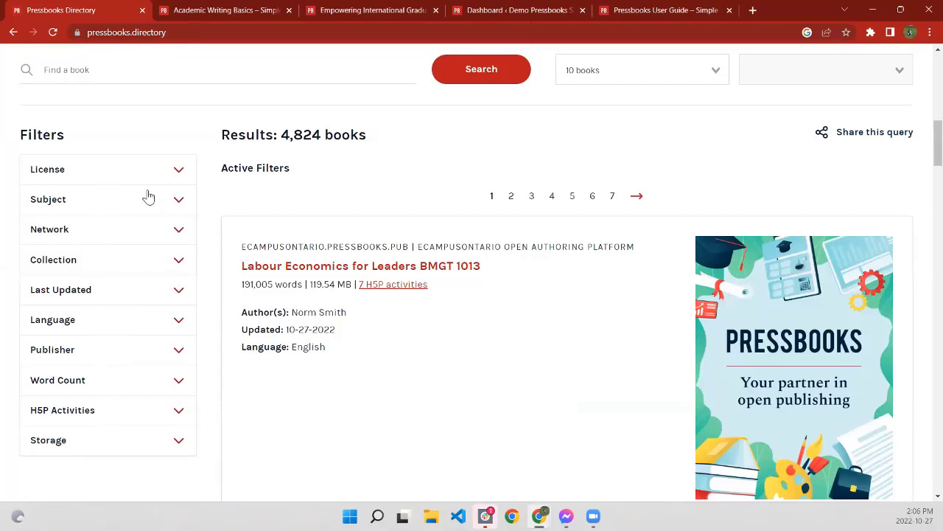
pyautogui.click(179, 319)
pyautogui.scroll(-1, 171, 332)
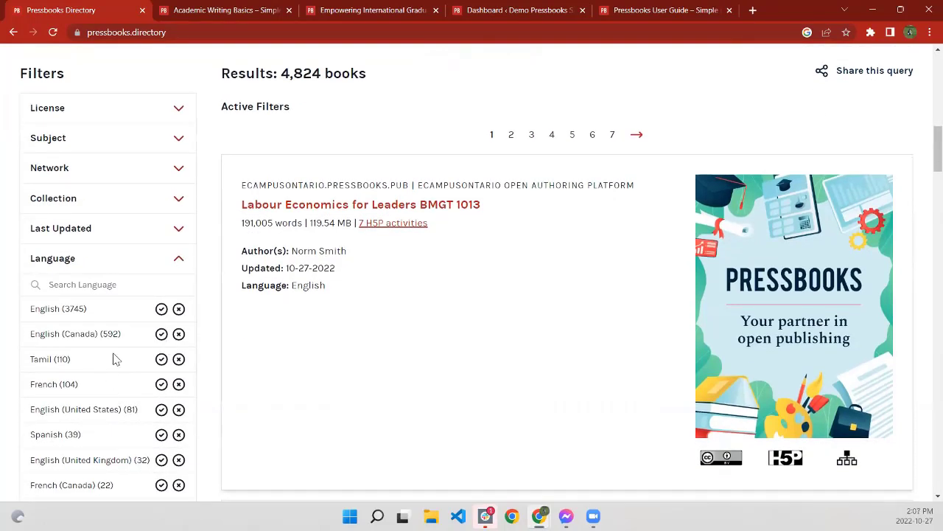
pyautogui.click(177, 259)
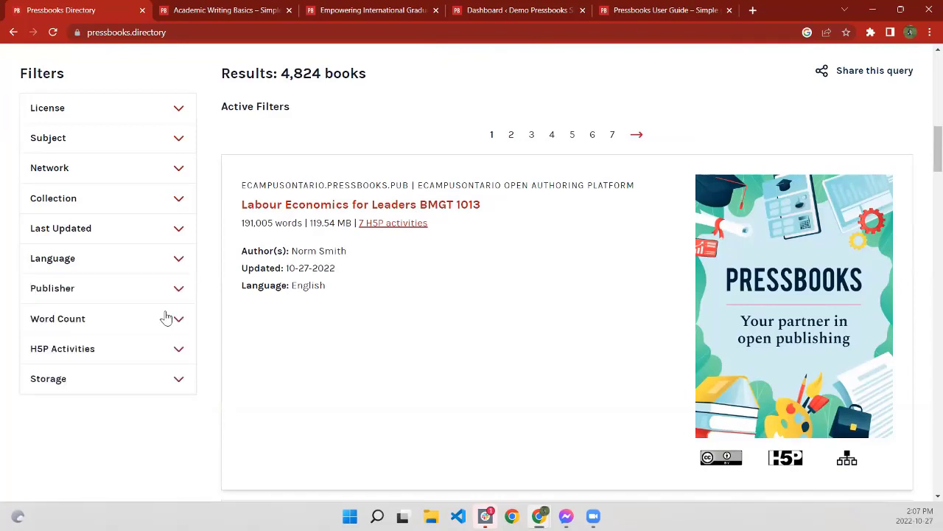
pyautogui.click(178, 351)
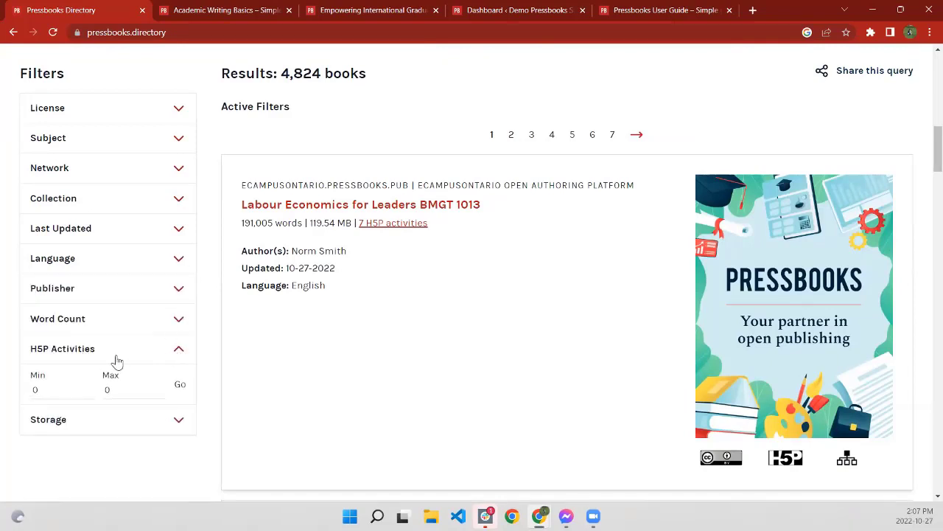
pyautogui.click(179, 351)
# - Search the directory for "writing" and open the Academic Writing Basics book from Kwantlen Polytechnic University
pyautogui.scroll(3, 200, 322)
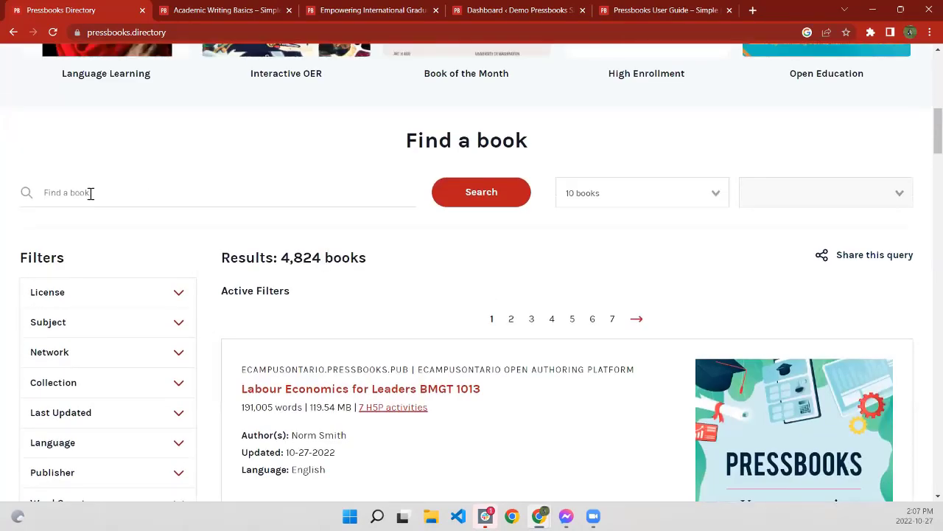
pyautogui.click(114, 193)
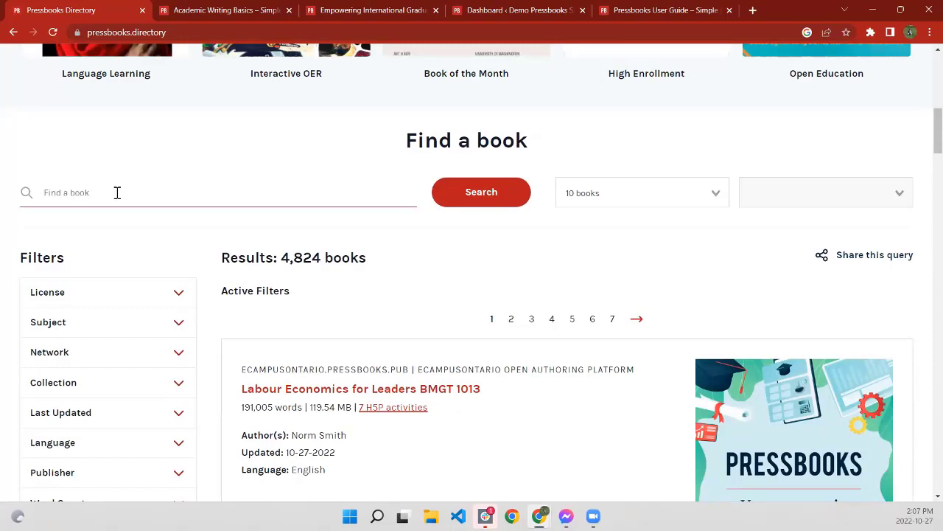
pyautogui.write('writing')
pyautogui.press('Return')
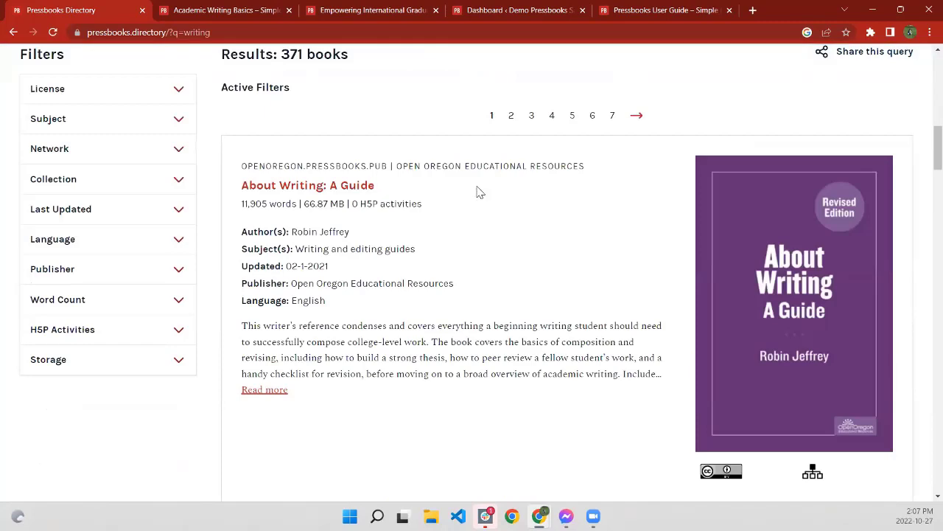
pyautogui.scroll(-4, 476, 192)
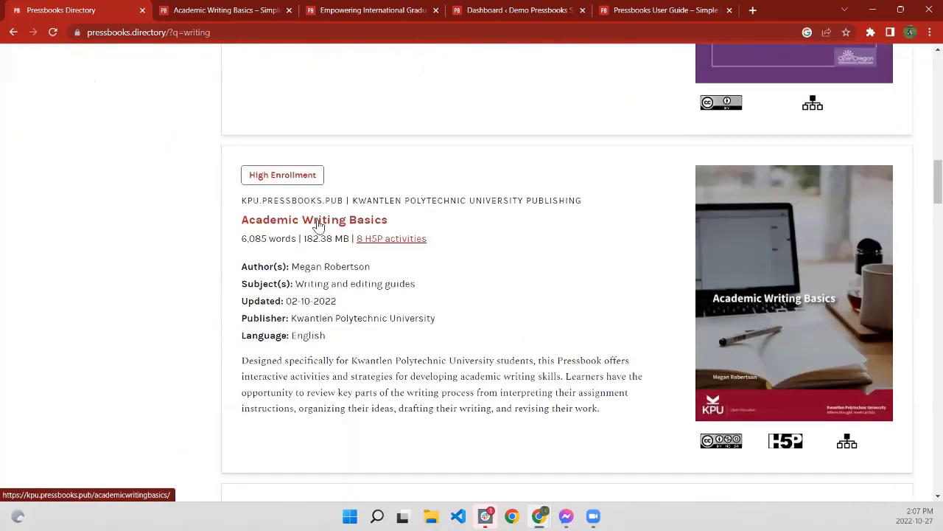
pyautogui.click(317, 219)
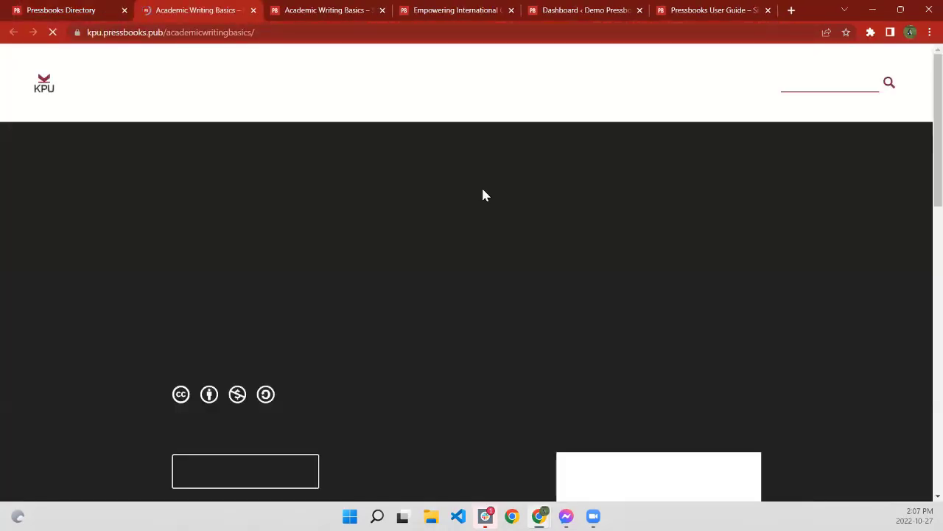
# - Review the Academic Writing Basics home page, including its contents list and the available download formats
pyautogui.scroll(-4, 508, 236)
pyautogui.scroll(-5, 543, 263)
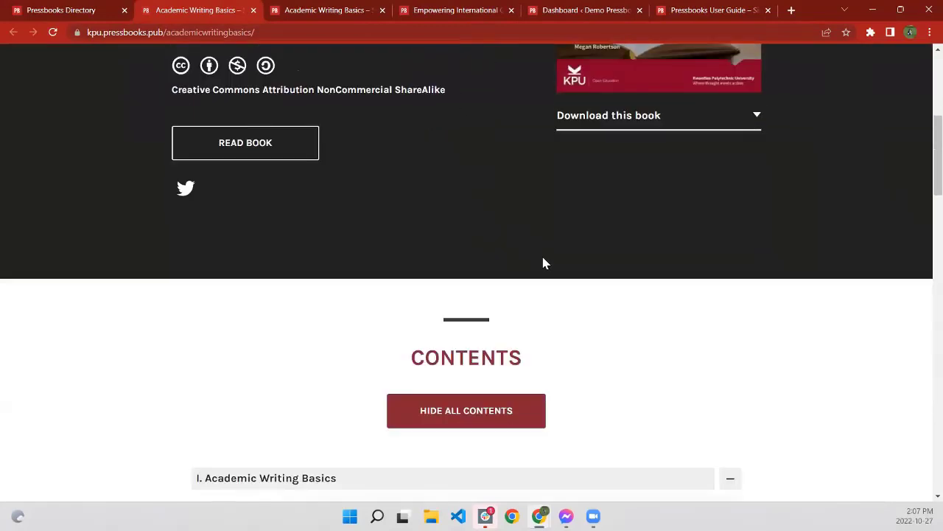
pyautogui.scroll(5, 566, 288)
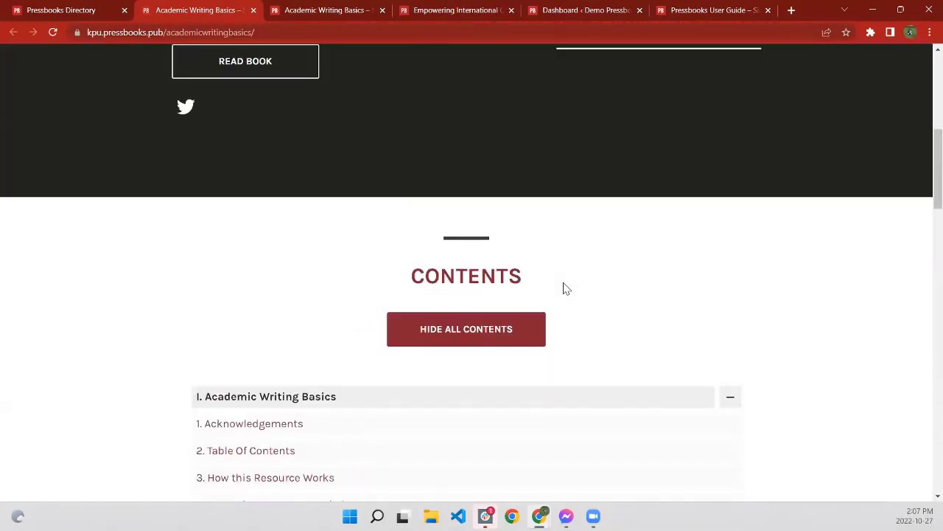
pyautogui.click(759, 164)
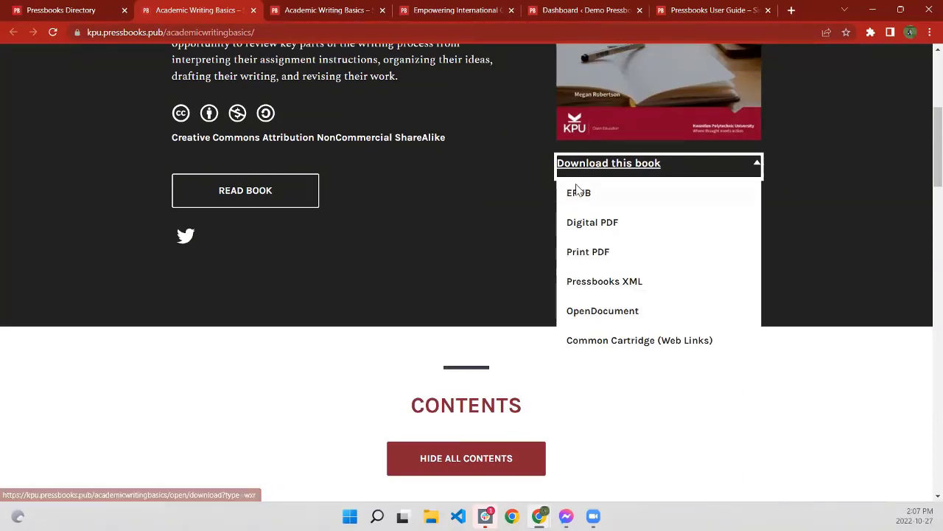
pyautogui.click(744, 172)
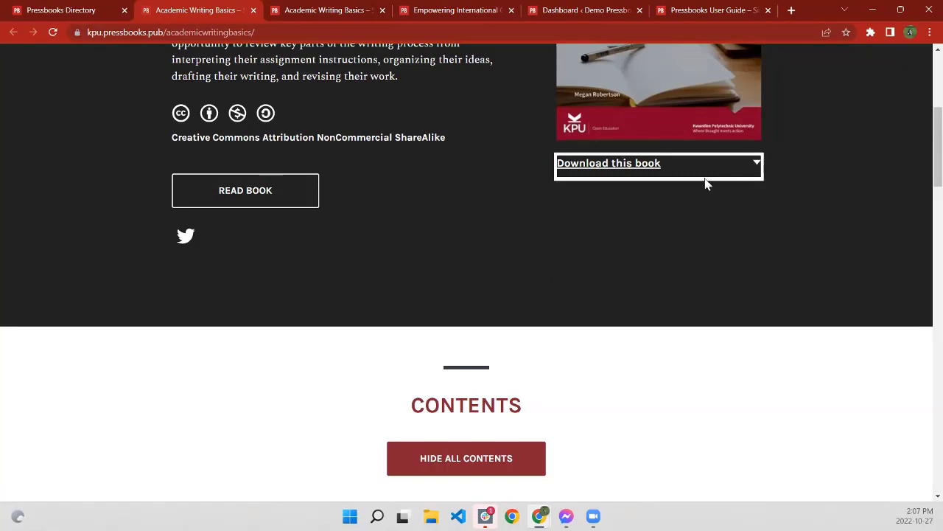
pyautogui.scroll(3, 492, 339)
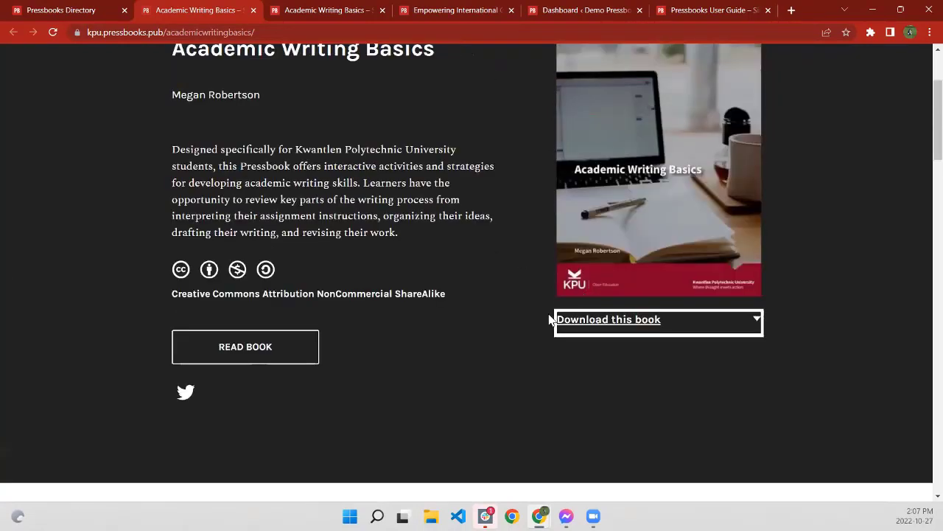
# - Open the book for reading, skim its Acknowledgements chapter and return to the book's home page
pyautogui.click(273, 380)
pyautogui.scroll(-4, 704, 258)
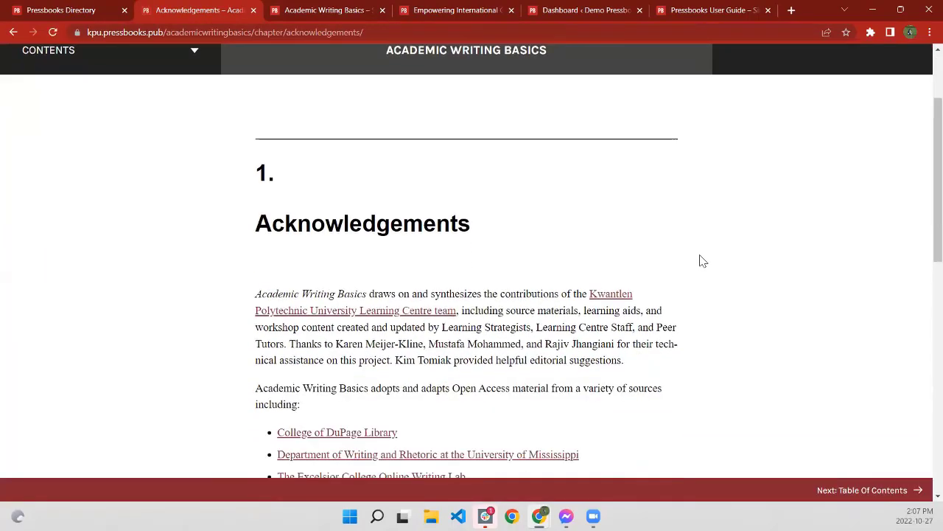
pyautogui.scroll(5, 612, 267)
pyautogui.click(14, 32)
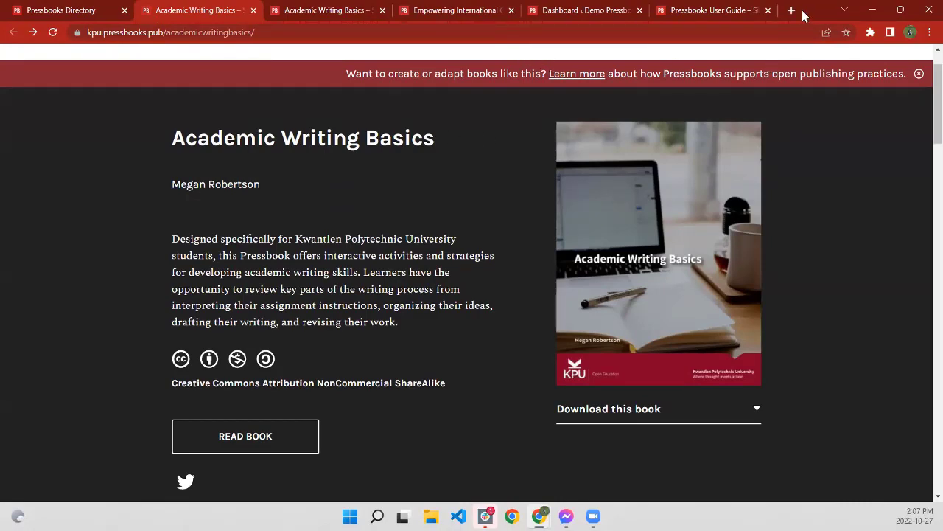
pyautogui.scroll(-1, 435, 243)
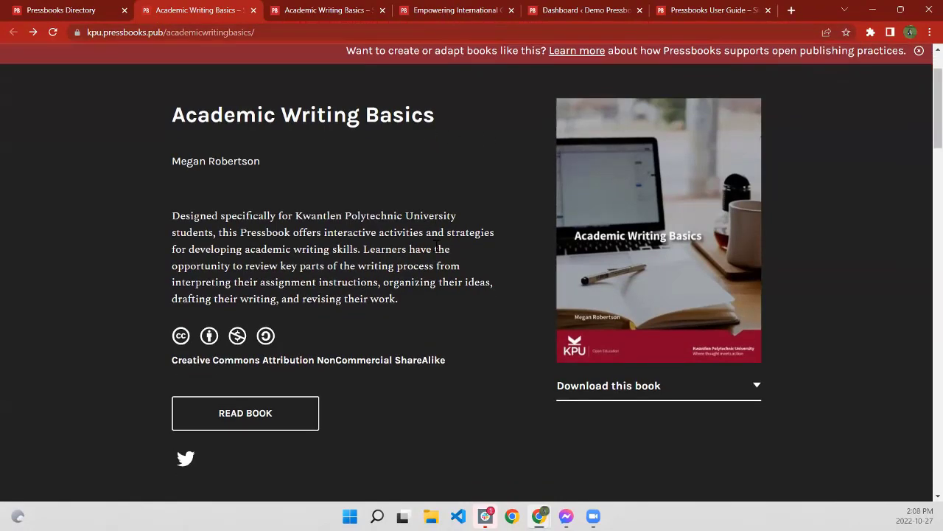
pyautogui.scroll(1, 623, 359)
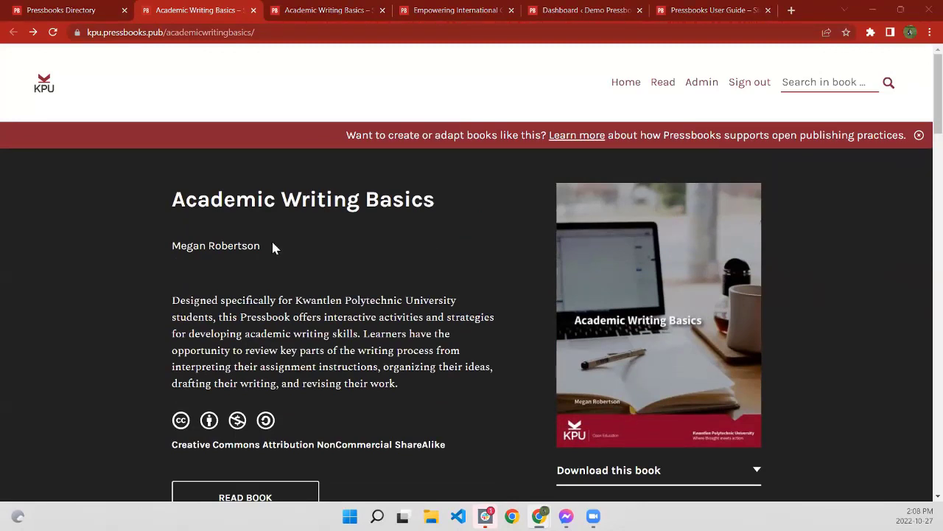
pyautogui.scroll(-1, 378, 265)
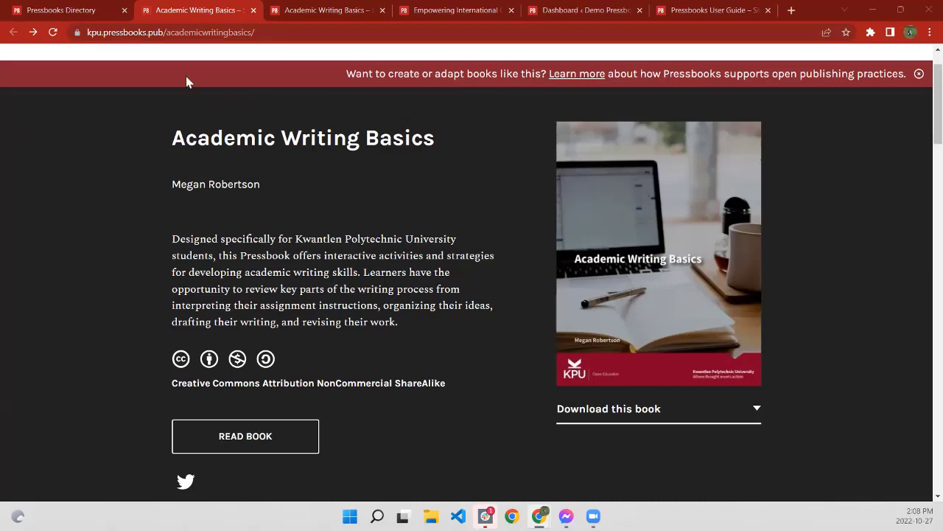
# - Reorder the browser tabs so Academic Writing Basics comes first, followed by the Demo Pressbooks Sandbox dashboard
pyautogui.moveTo(166, 24); pyautogui.dragTo(91, 8)
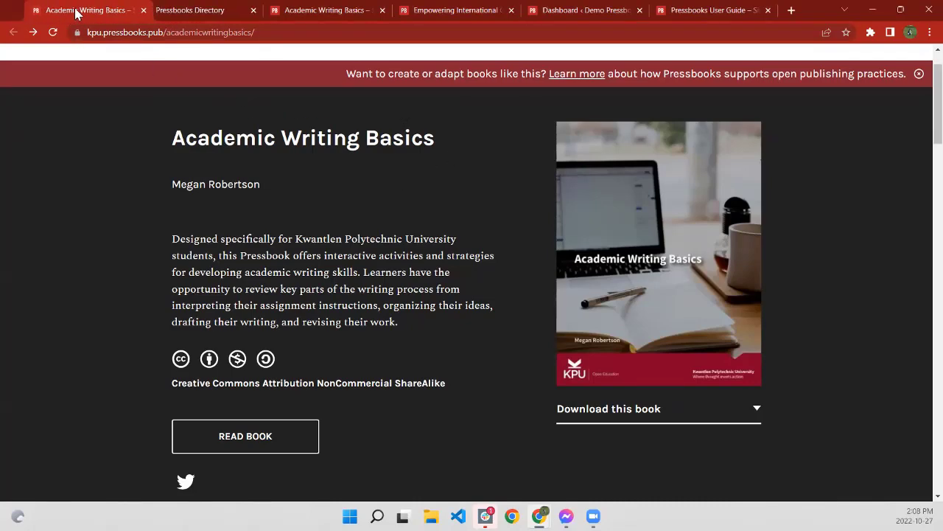
pyautogui.moveTo(166, 12); pyautogui.dragTo(74, 15)
pyautogui.moveTo(158, 10); pyautogui.dragTo(64, 17)
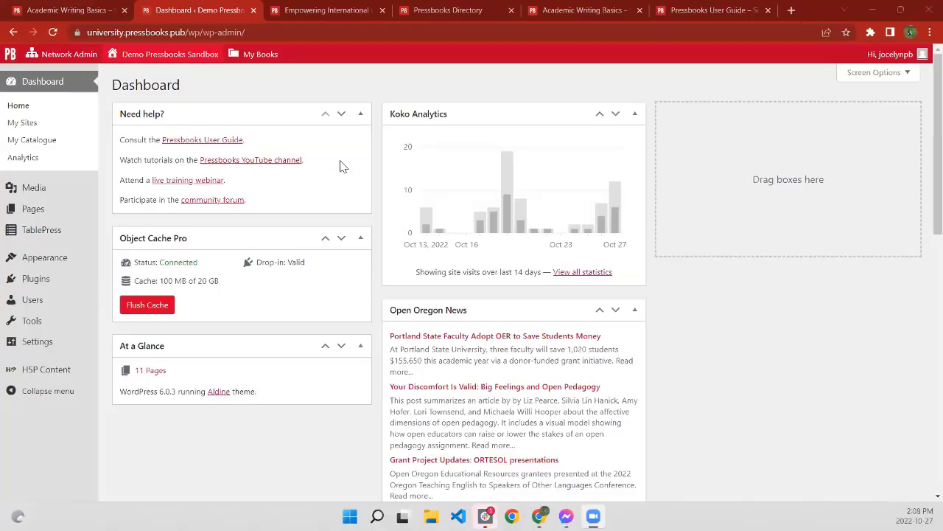
# - Open the Clone a Book tool from the Demo Pressbooks Sandbox dashboard
pyautogui.moveTo(255, 56)
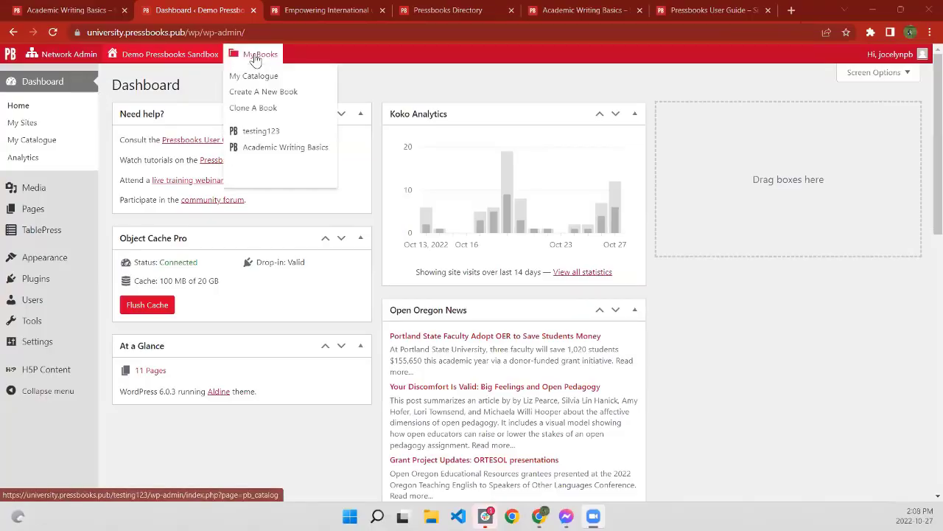
pyautogui.click(258, 113)
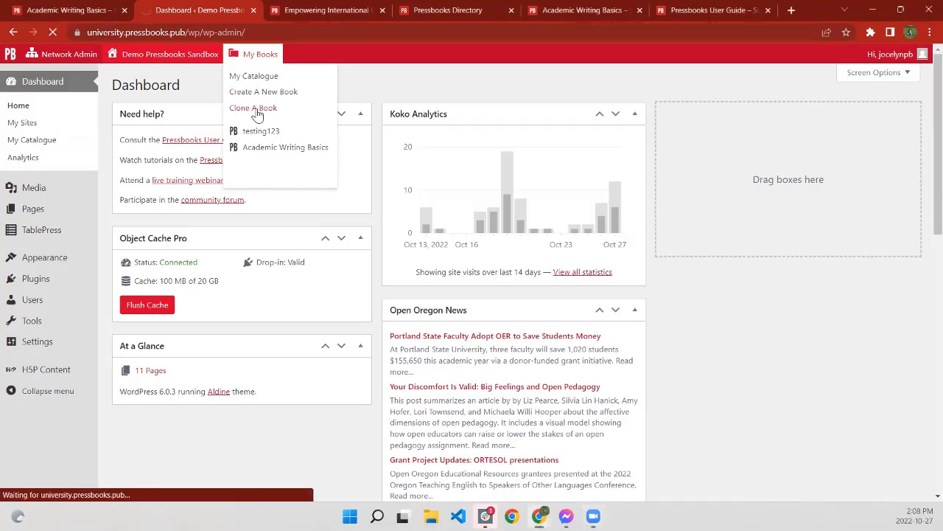
pyautogui.hotkey('ctrl', 'shift', 'Tab')
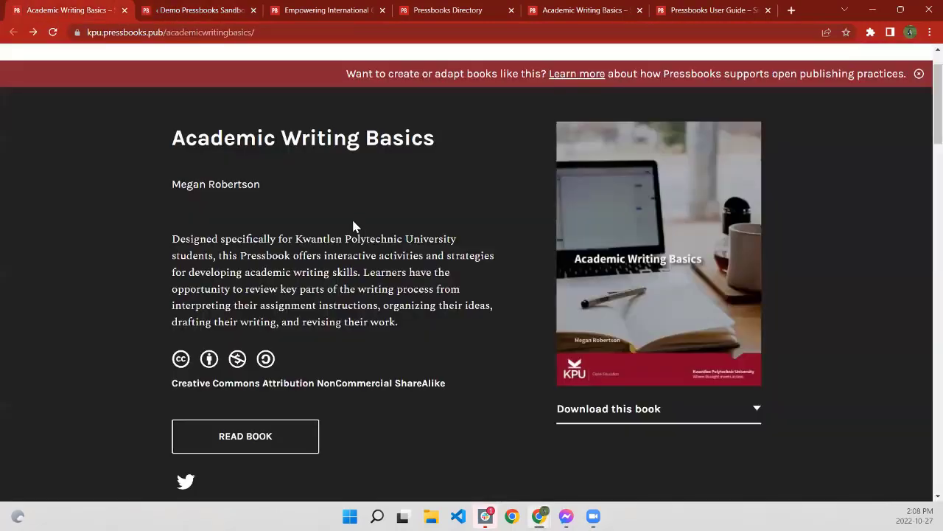
pyautogui.hotkey('ctrl', 'Tab')
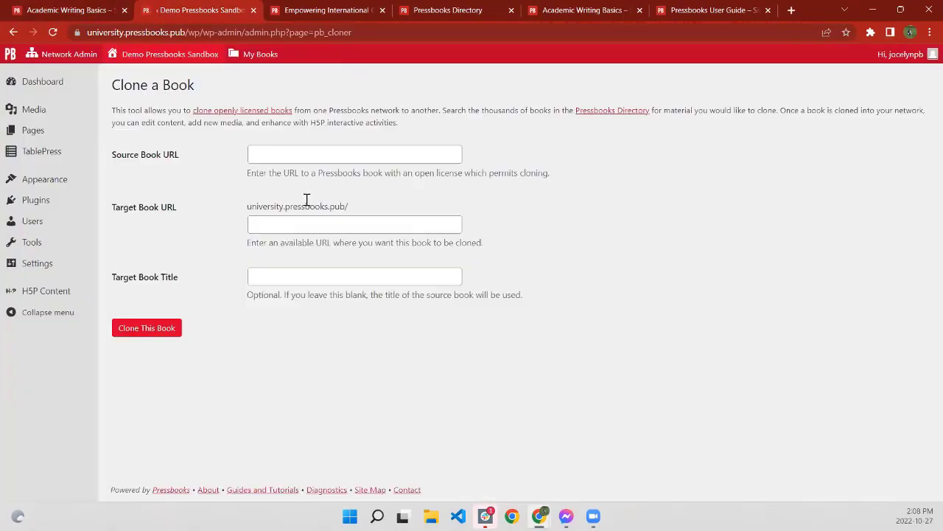
pyautogui.click(54, 11)
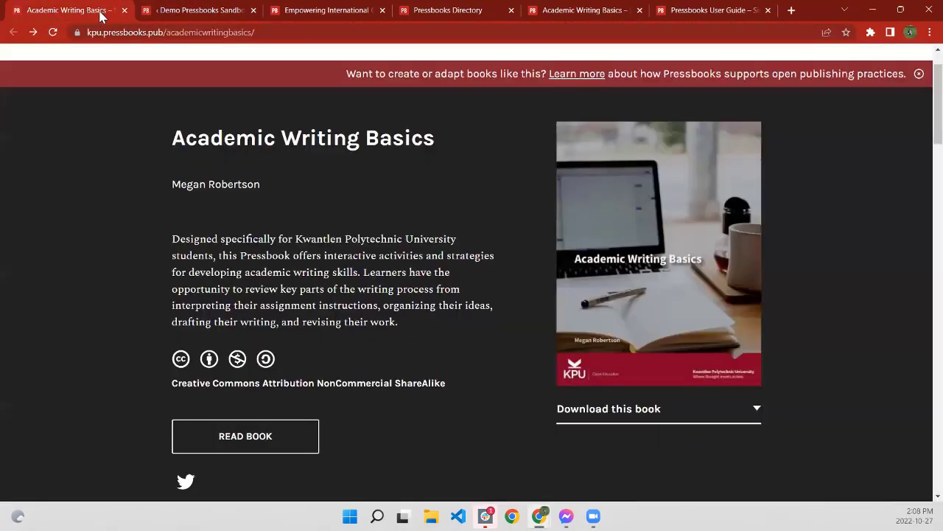
pyautogui.click(153, 33)
pyautogui.hotkey('ctrl', 'c')
pyautogui.click(165, 9)
pyautogui.click(265, 153)
pyautogui.hotkey('ctrl', 'v')
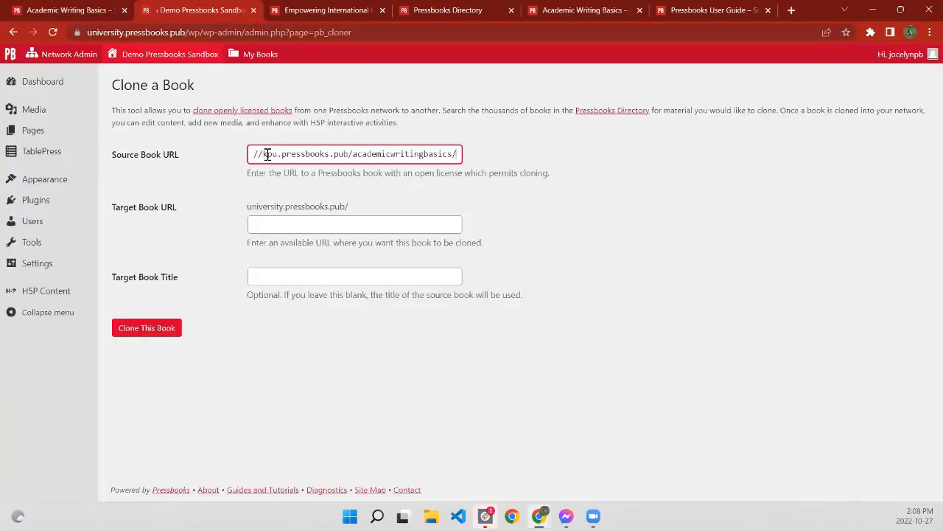
# - Copy academicwritingbasics from the source address into the clone form's Target Book URL, leaving the Target Book Title blank
pyautogui.click(299, 226)
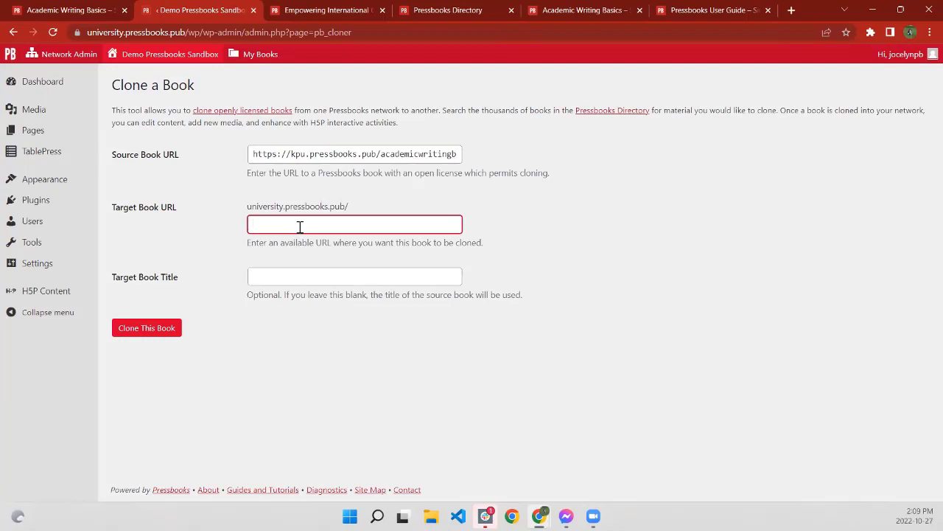
pyautogui.moveTo(283, 205); pyautogui.dragTo(251, 208)
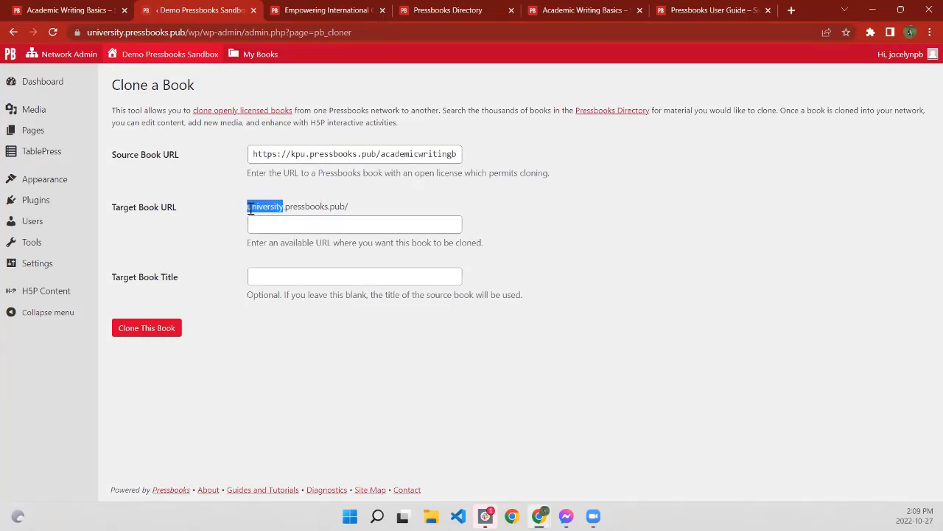
pyautogui.click(336, 224)
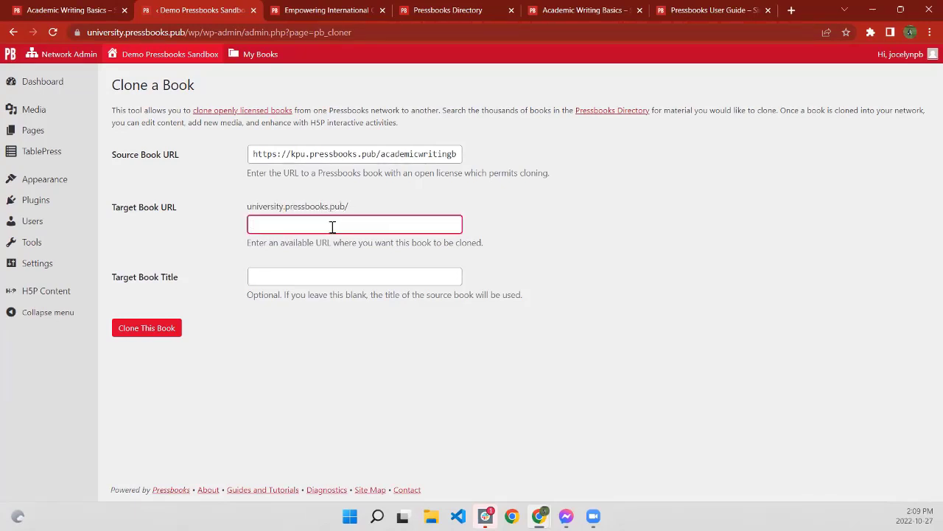
pyautogui.moveTo(381, 155); pyautogui.dragTo(451, 162)
pyautogui.hotkey('ctrl', 'c')
pyautogui.click(383, 225)
pyautogui.hotkey('ctrl', 'v')
pyautogui.click(334, 277)
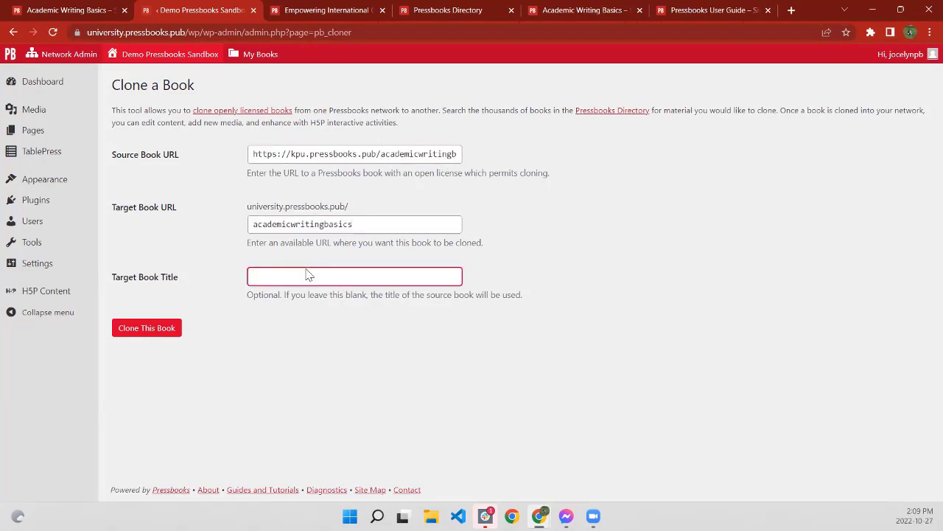
pyautogui.click(90, 14)
pyautogui.click(153, 14)
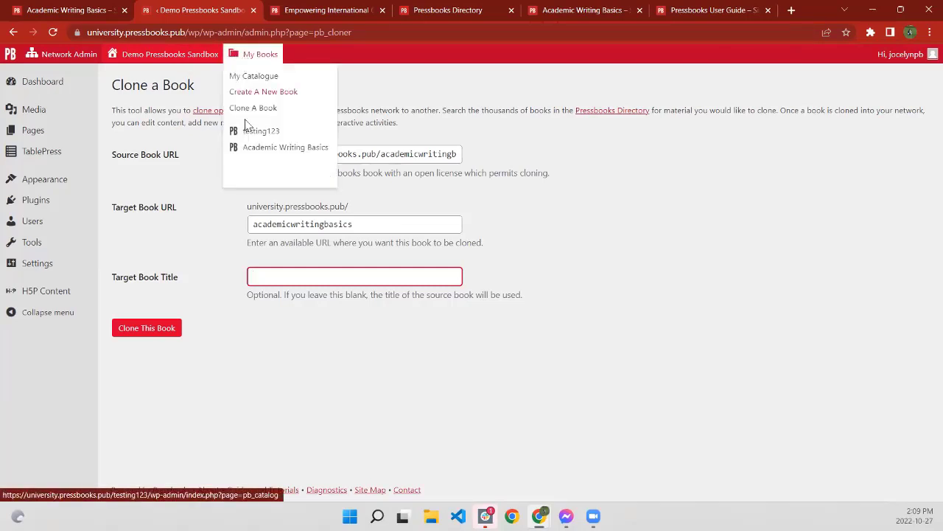
# - Open the dashboard of the cloned Academic Writing Basics book and look through its chapter list
pyautogui.click(252, 151)
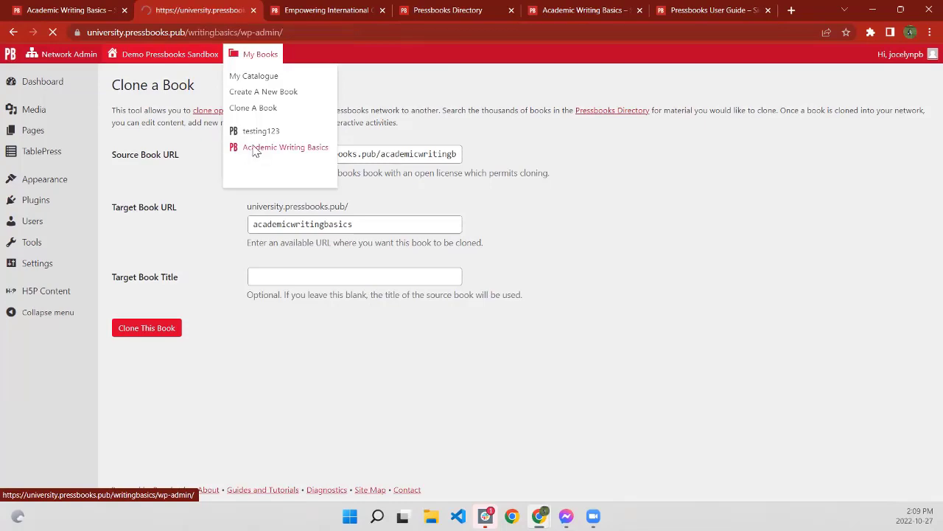
pyautogui.scroll(-2, 251, 191)
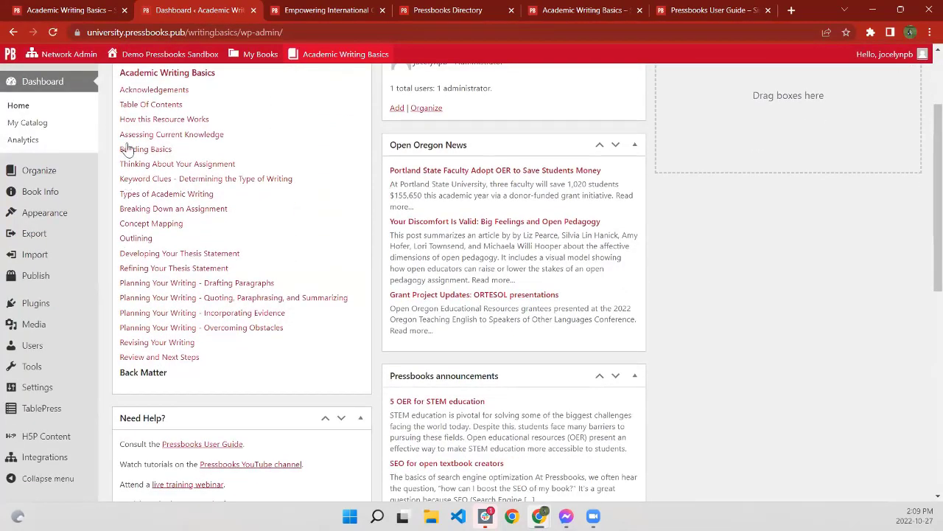
pyautogui.scroll(2, 250, 287)
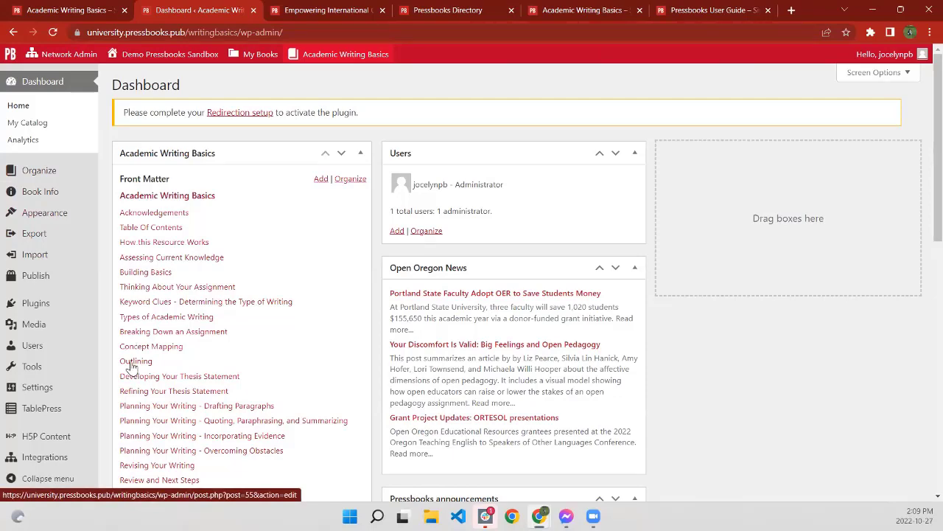
# - Open the cloned book's Organize page and move the chapter Breaking Down an Assignment to the trash
pyautogui.click(352, 182)
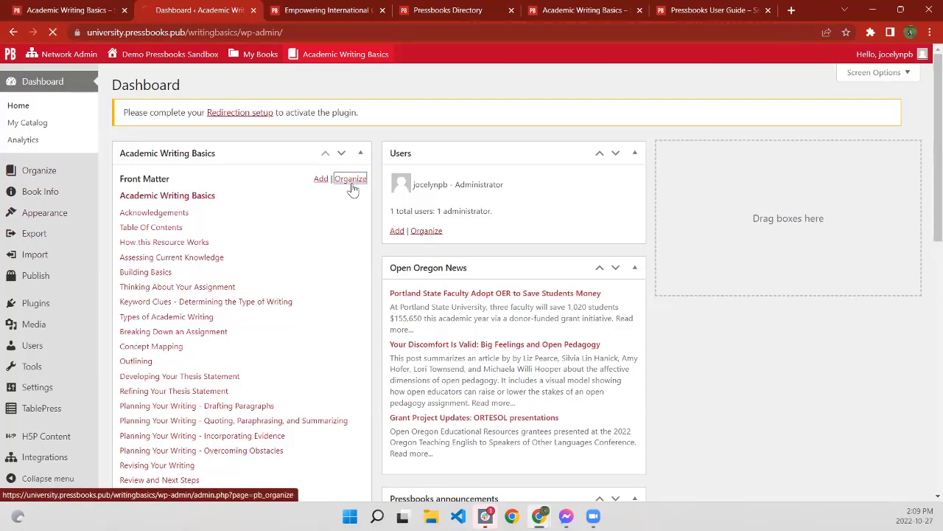
pyautogui.scroll(-3, 238, 333)
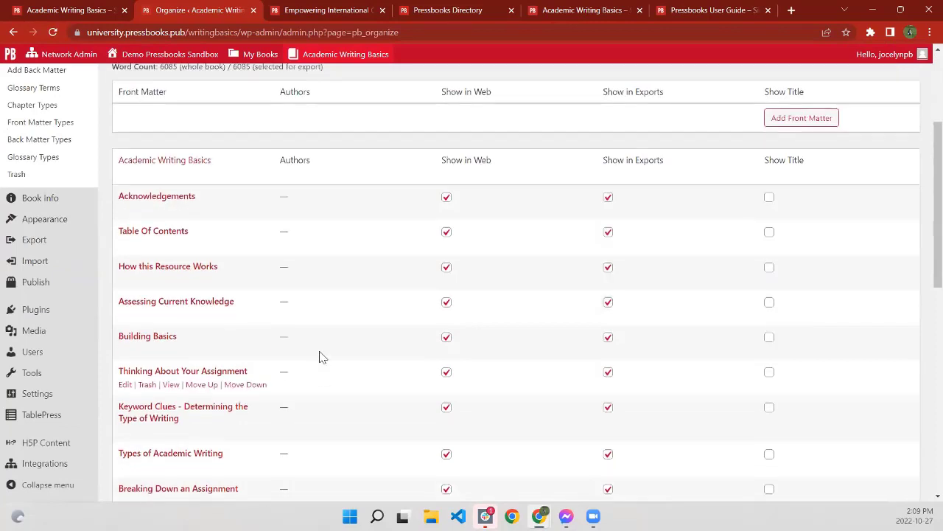
pyautogui.scroll(-3, 317, 355)
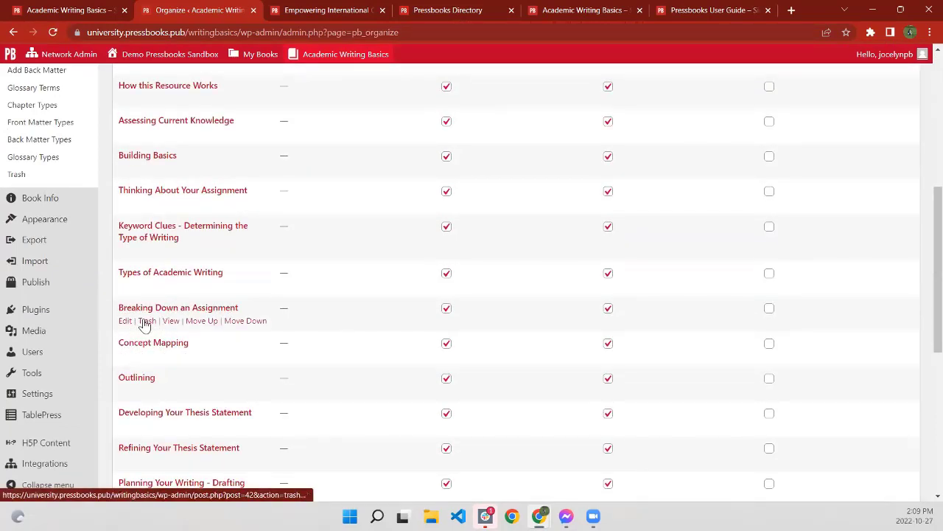
pyautogui.click(146, 323)
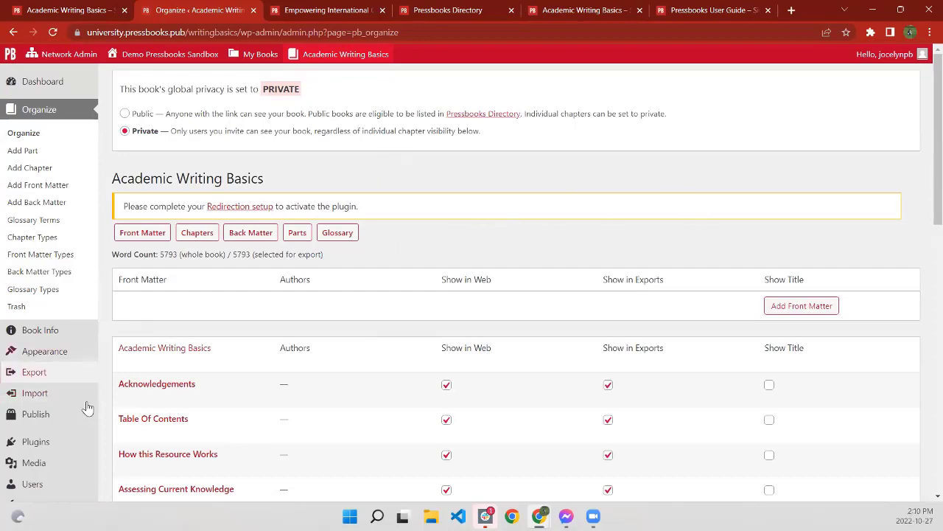
pyautogui.scroll(-2, 243, 354)
pyautogui.scroll(3, 269, 182)
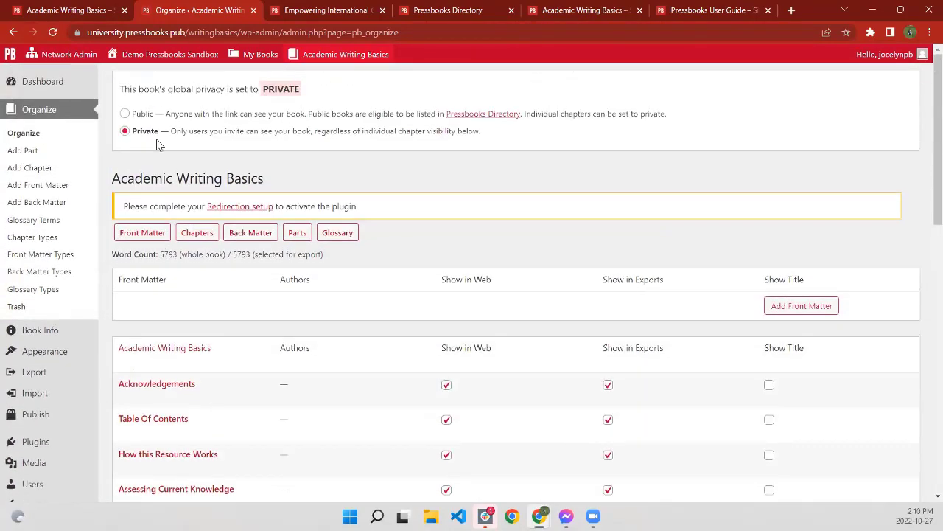
pyautogui.click(112, 10)
pyautogui.click(165, 7)
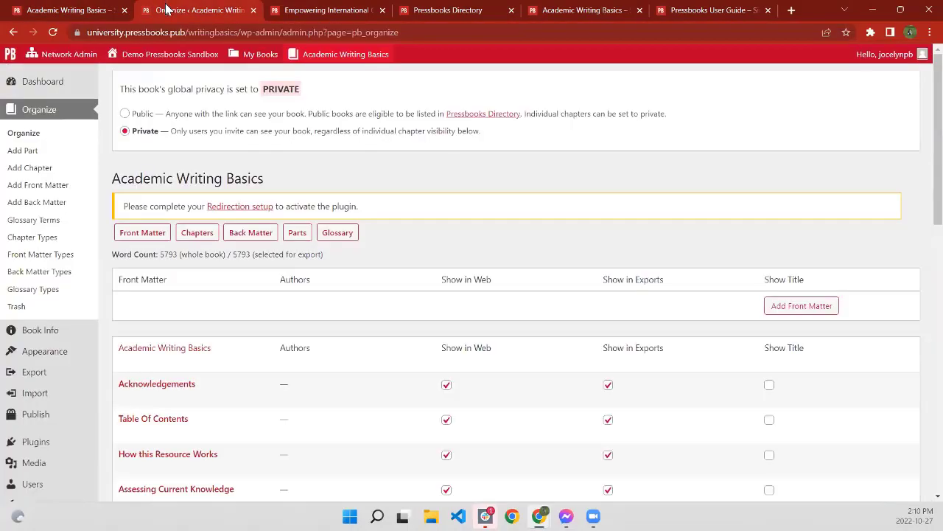
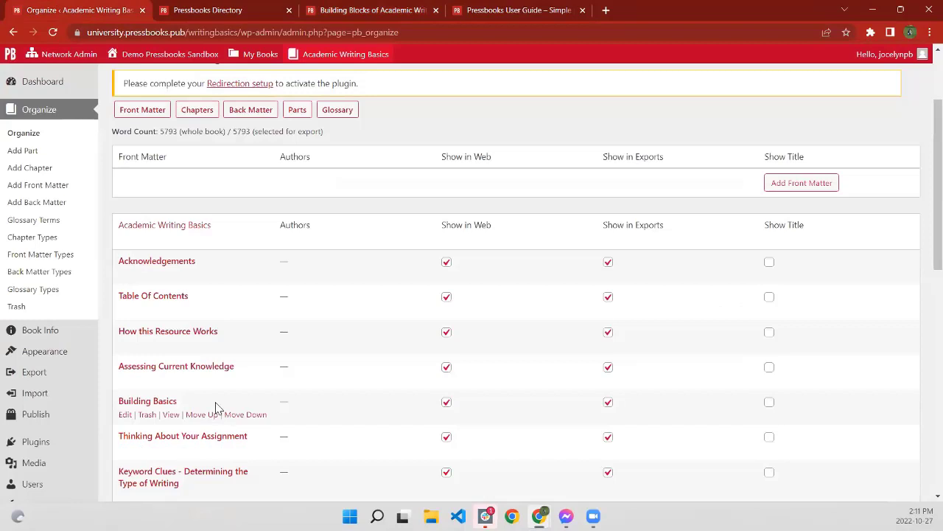
pyautogui.click(49, 404)
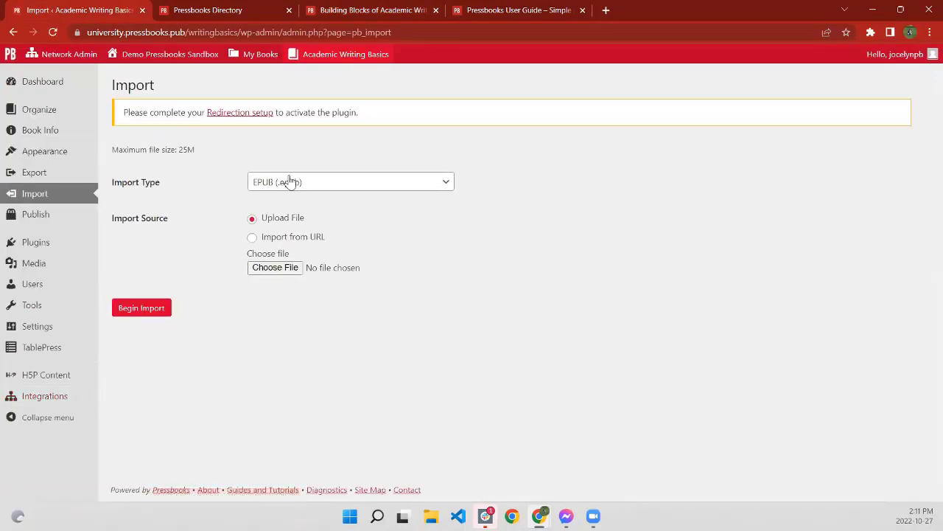
pyautogui.click(288, 181)
pyautogui.click(288, 247)
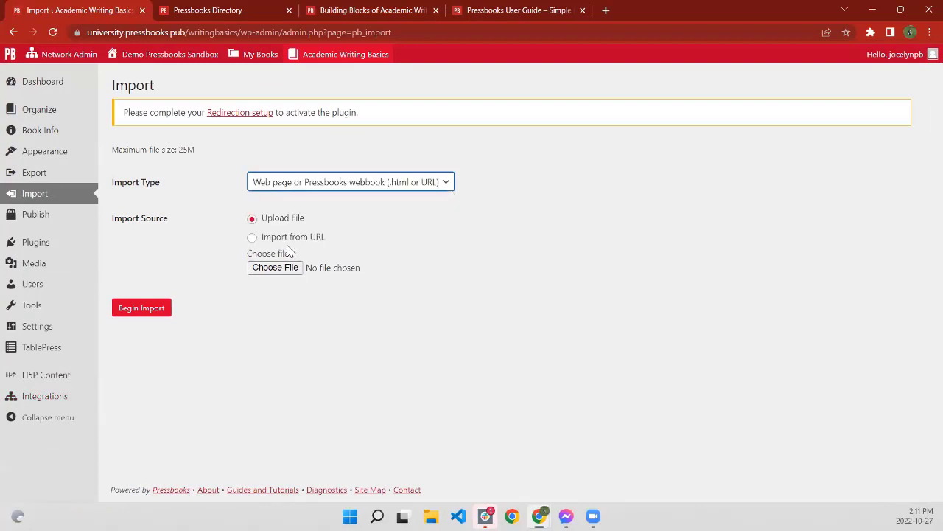
pyautogui.click(206, 10)
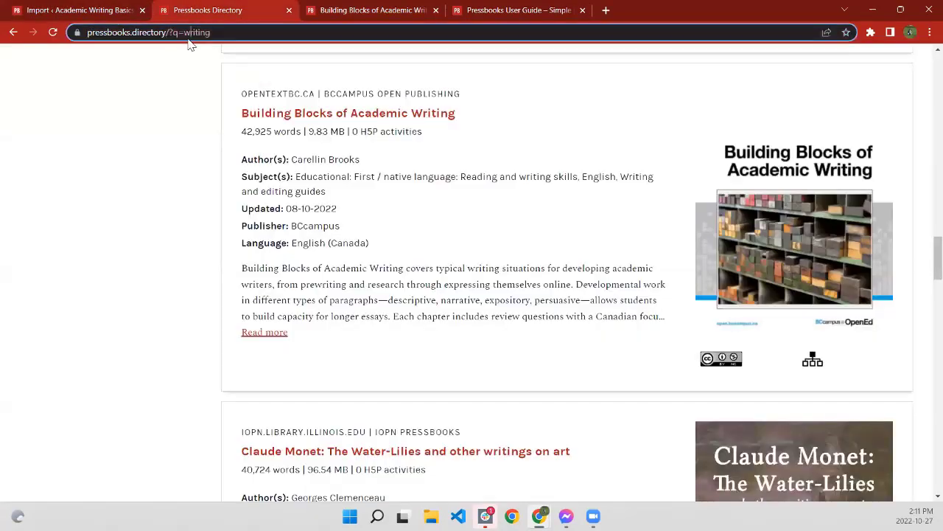
pyautogui.click(115, 9)
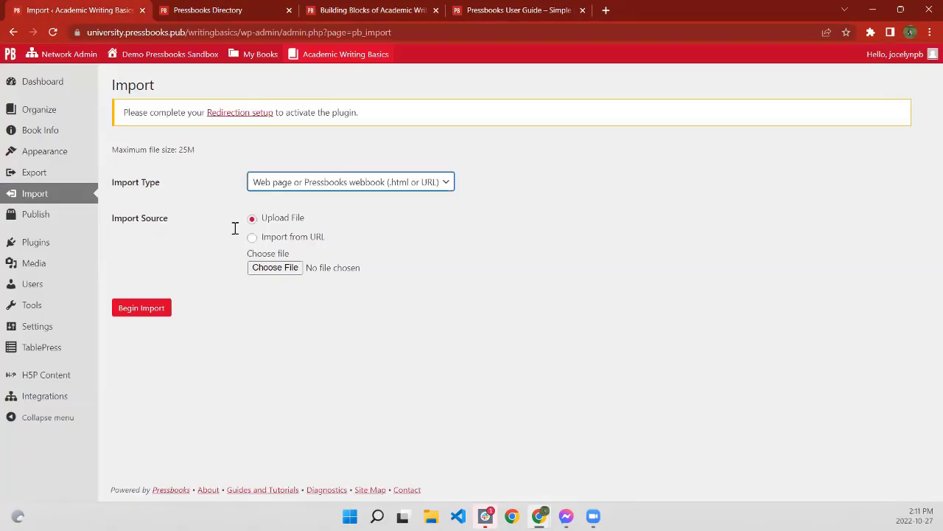
pyautogui.click(303, 238)
pyautogui.click(331, 270)
pyautogui.write('https://pressbooks.directory/?q=writing')
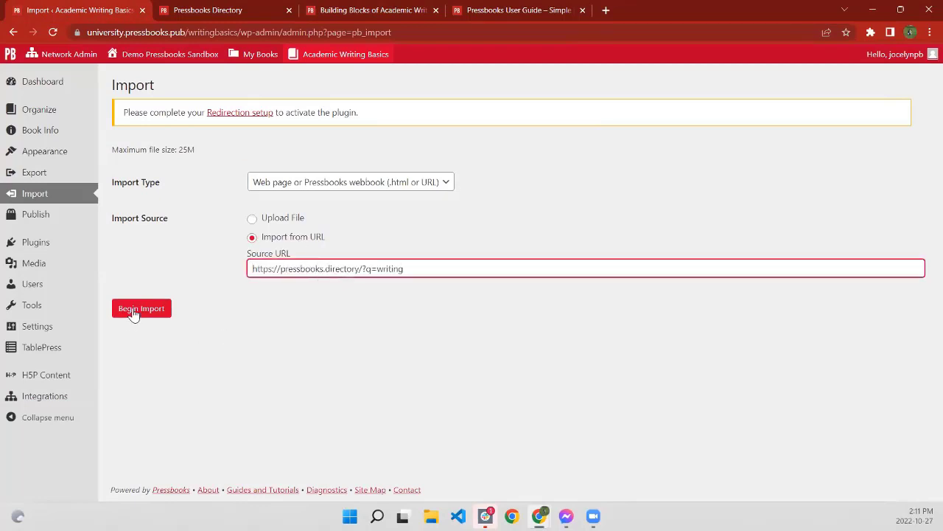
pyautogui.click(132, 314)
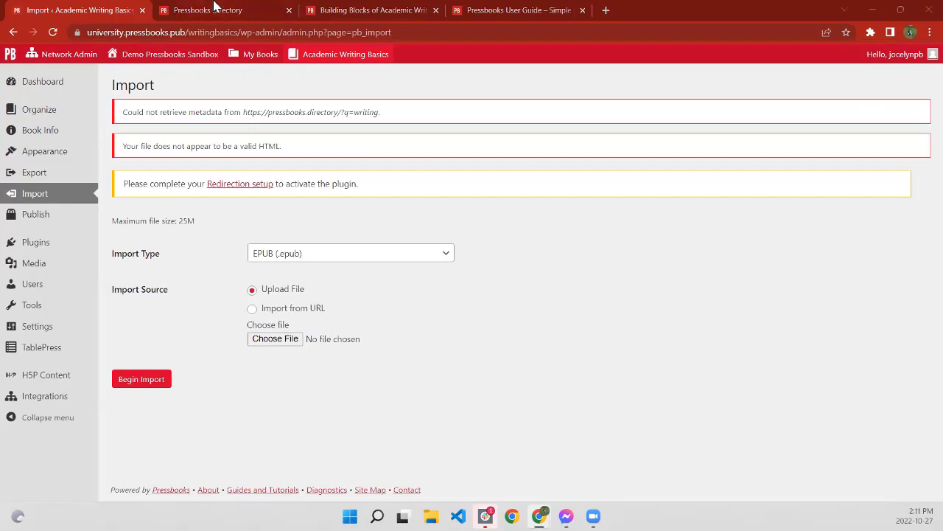
# - Copy the web address of the book Building Blocks of Academic Writing, opentextbc.ca/buildingblocks/
pyautogui.click(320, 10)
pyautogui.click(188, 31)
pyautogui.hotkey('ctrl', 'c')
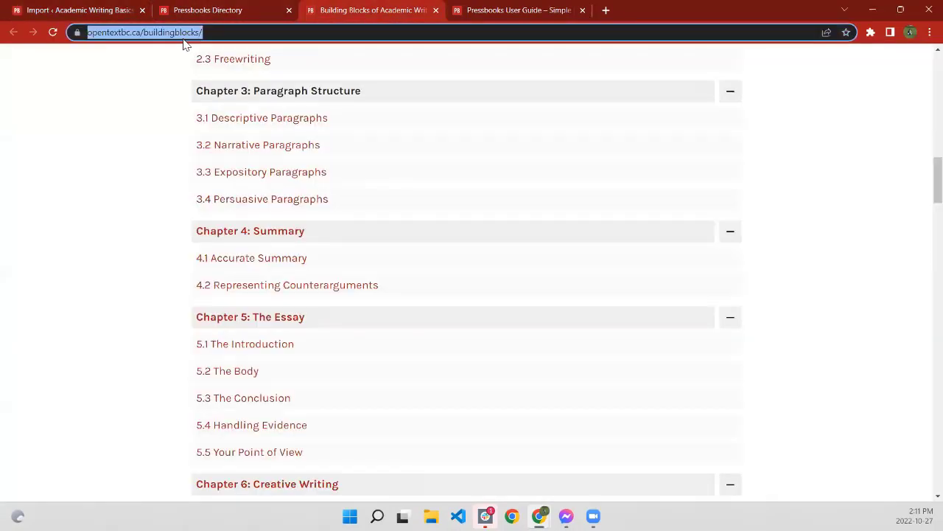
# - Try to import the copied Building Blocks of Academic Writing address from URL with the Pressbooks/WordPress XML import type
pyautogui.click(51, 9)
pyautogui.click(310, 253)
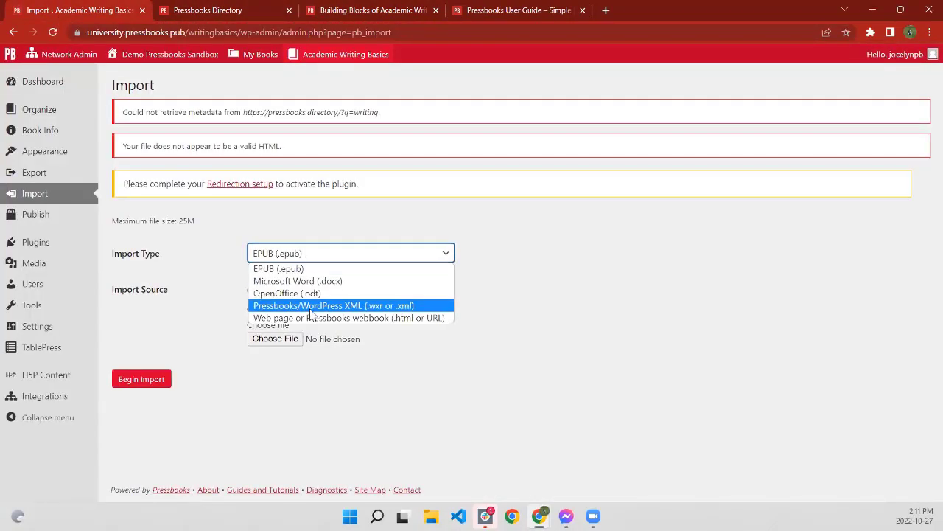
pyautogui.click(311, 305)
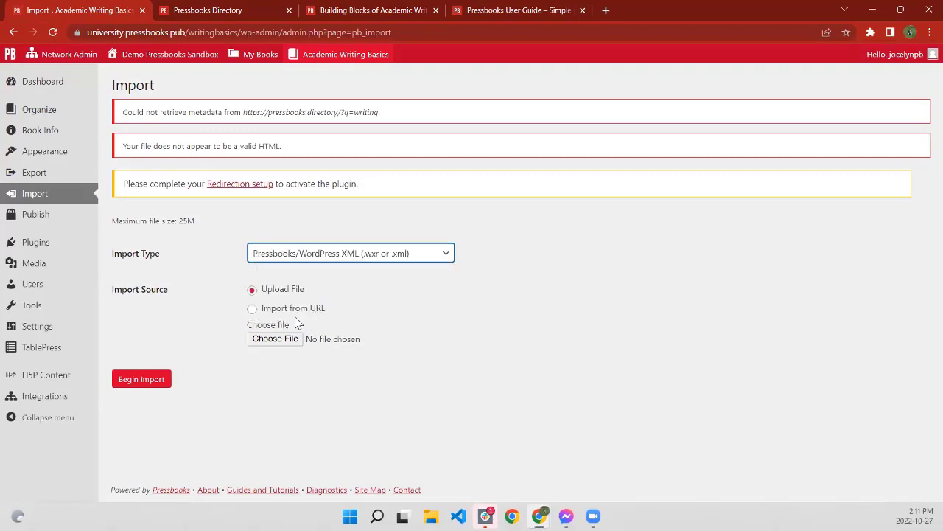
pyautogui.click(293, 308)
pyautogui.click(367, 344)
pyautogui.hotkey('ctrl', 'v')
pyautogui.click(151, 381)
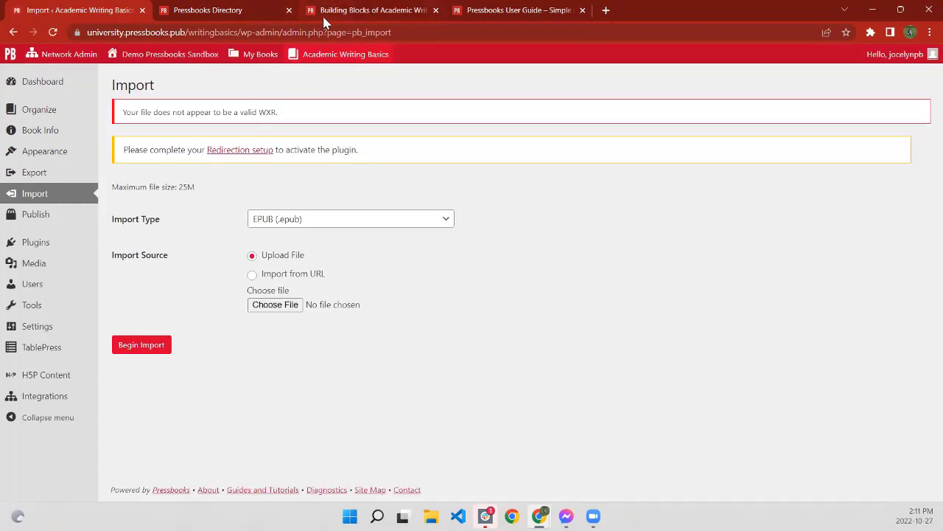
pyautogui.click(283, 219)
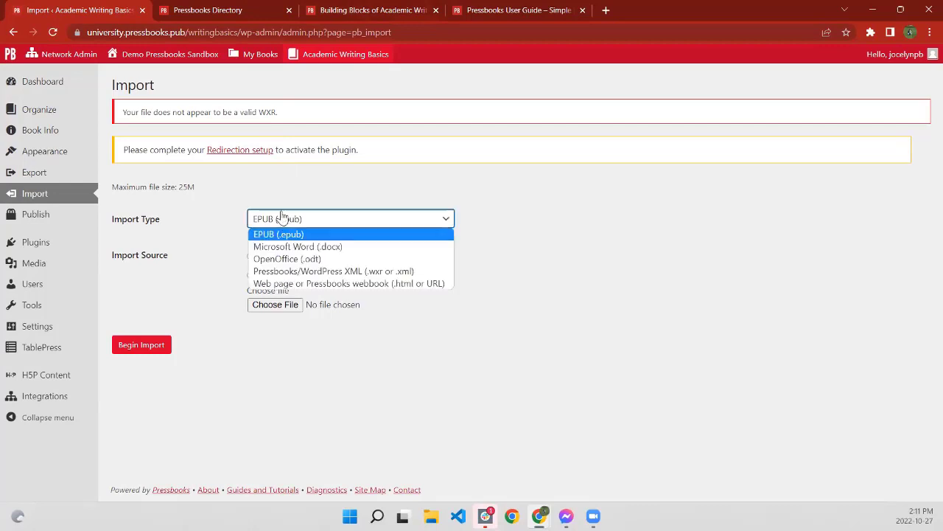
pyautogui.click(291, 283)
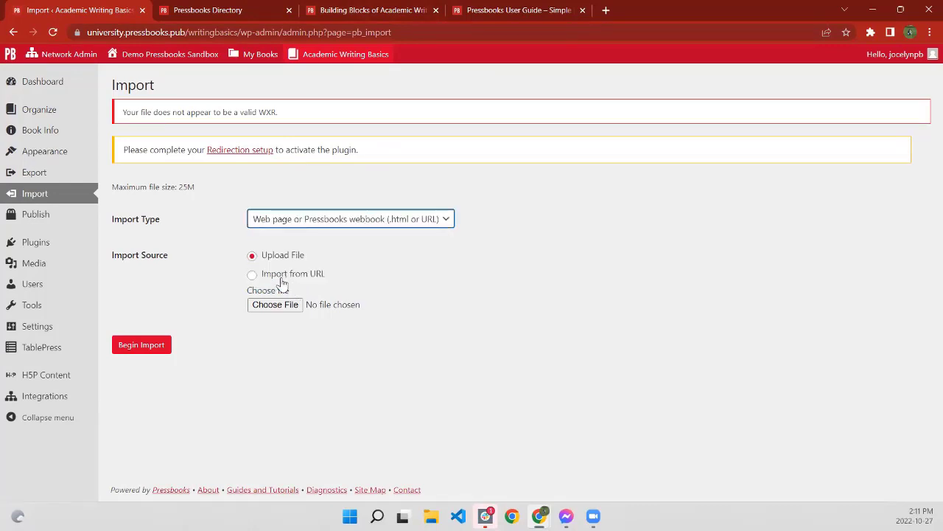
pyautogui.click(283, 277)
pyautogui.click(285, 308)
pyautogui.hotkey('ctrl', 'v')
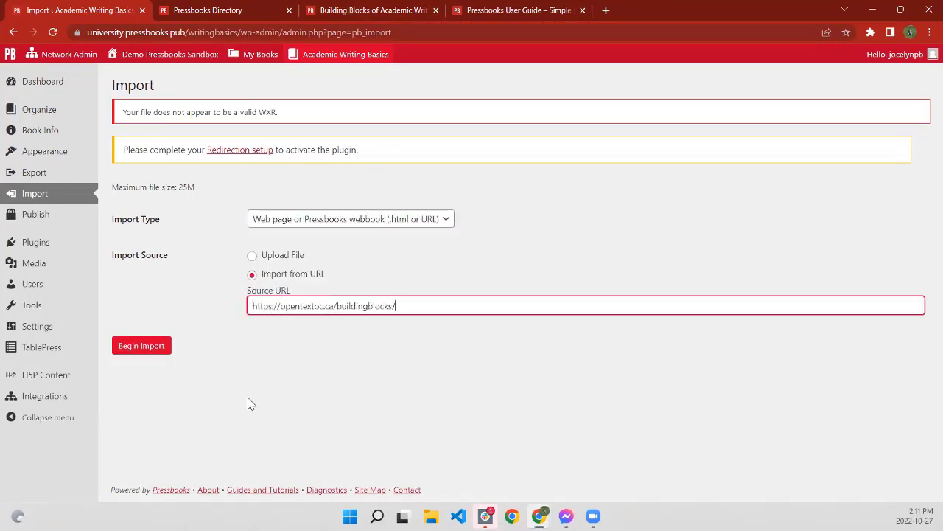
pyautogui.click(142, 349)
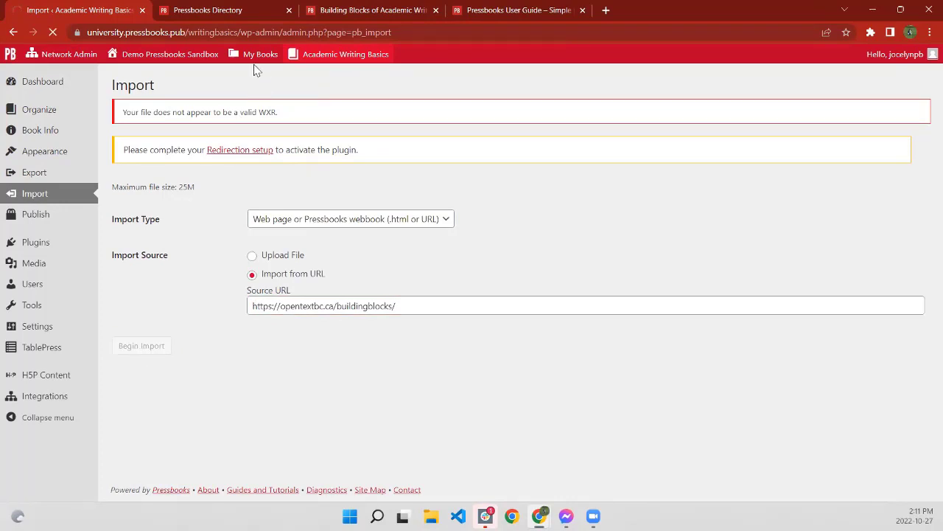
pyautogui.moveTo(262, 66)
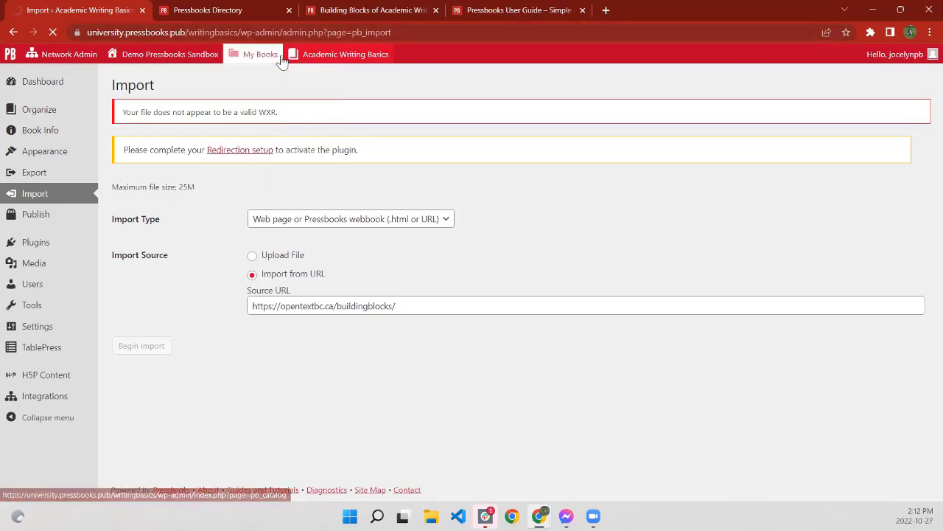
# - Import only the Versioning History back matter from the buildingblocks source into the book
pyautogui.scroll(-2, 248, 151)
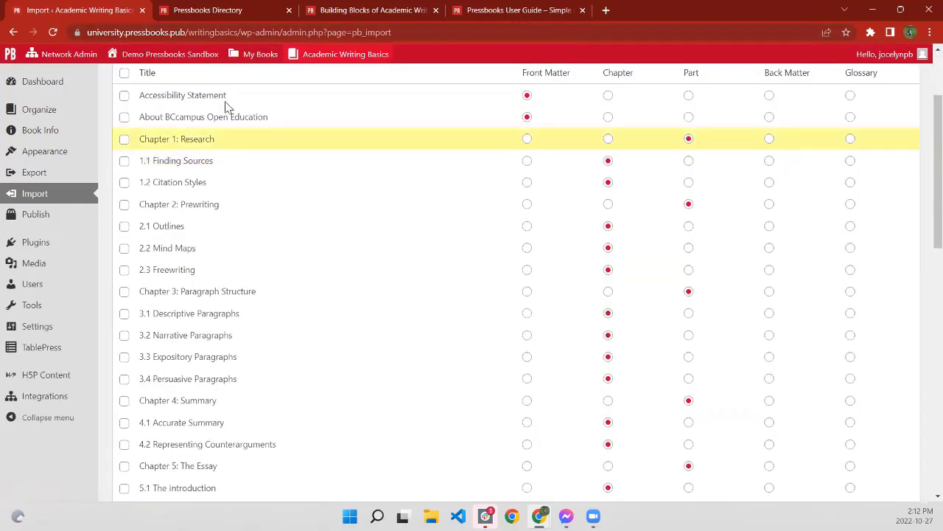
pyautogui.scroll(1, 148, 96)
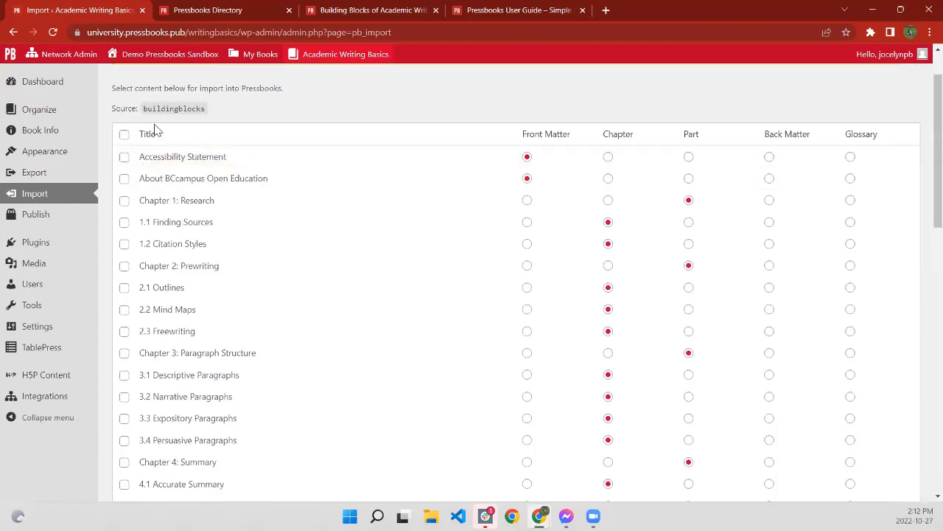
pyautogui.scroll(-4, 194, 331)
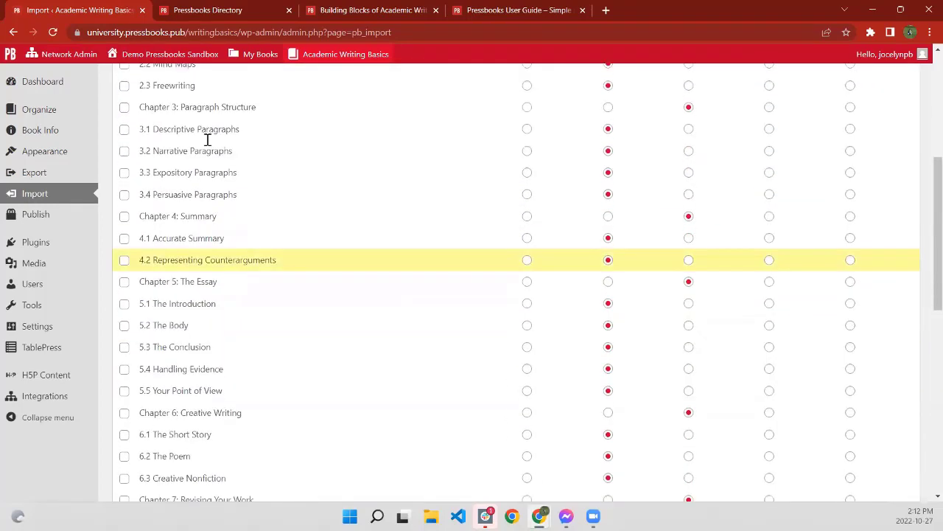
pyautogui.scroll(-9, 146, 153)
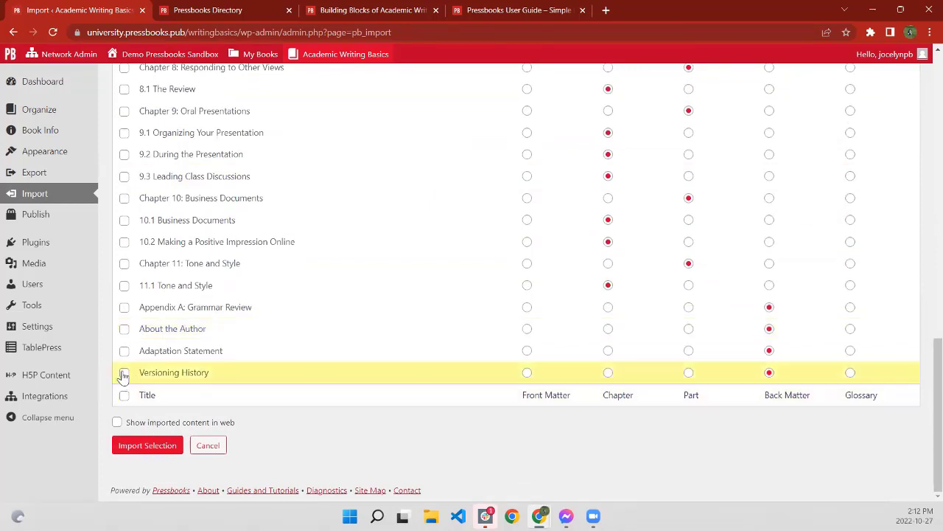
pyautogui.click(124, 375)
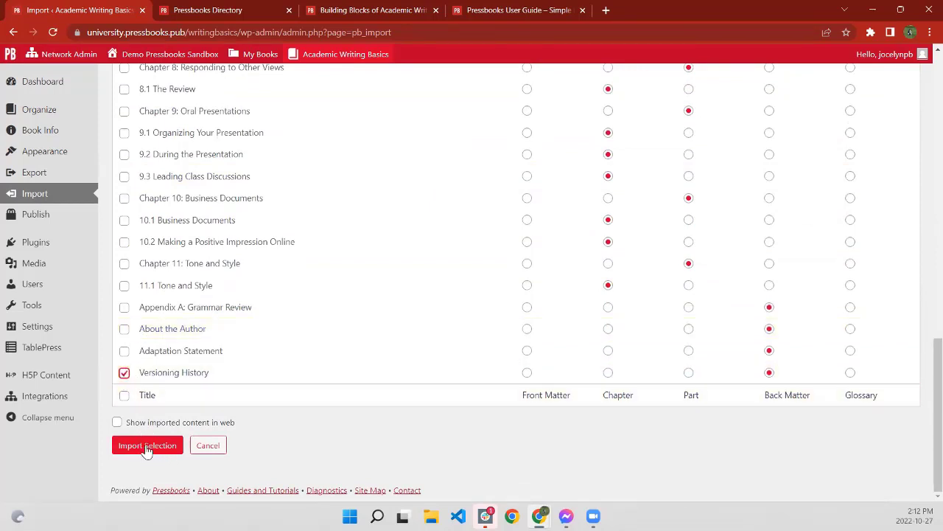
pyautogui.click(145, 445)
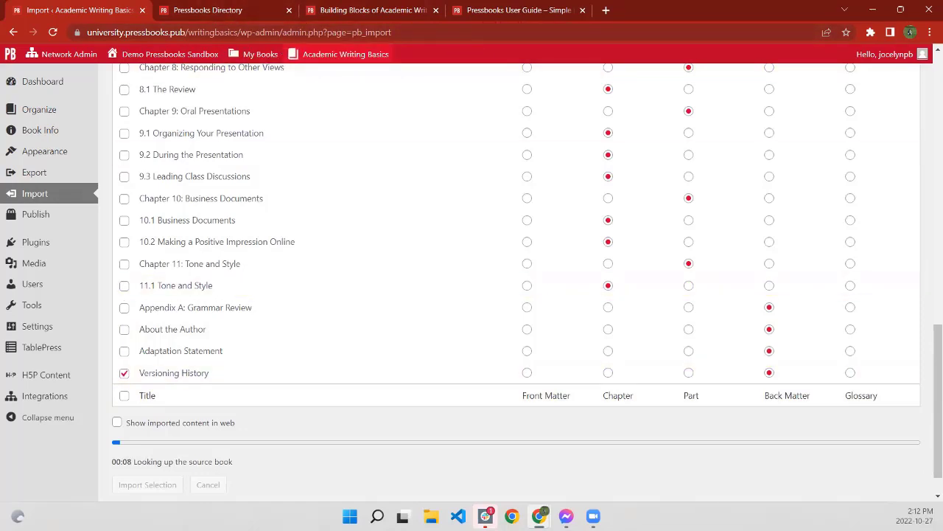
# - Check the organization of Academic Writing Basics for the imported Versioning History back matter
pyautogui.scroll(10, 66, 250)
pyautogui.click(39, 109)
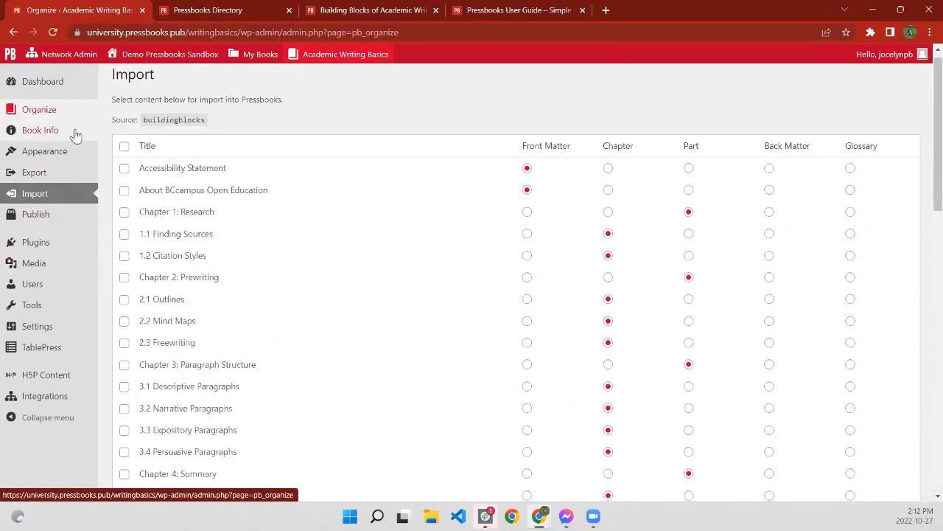
pyautogui.scroll(-20, 250, 249)
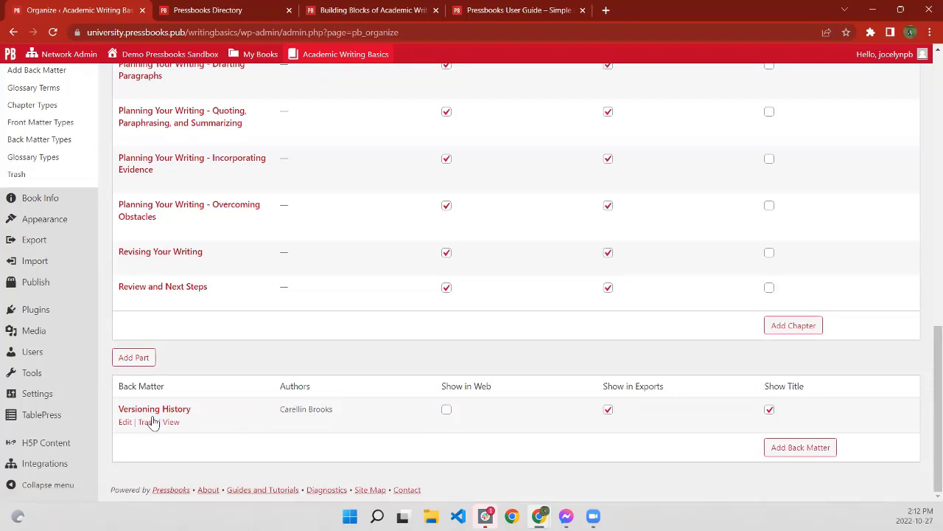
pyautogui.scroll(7, 118, 381)
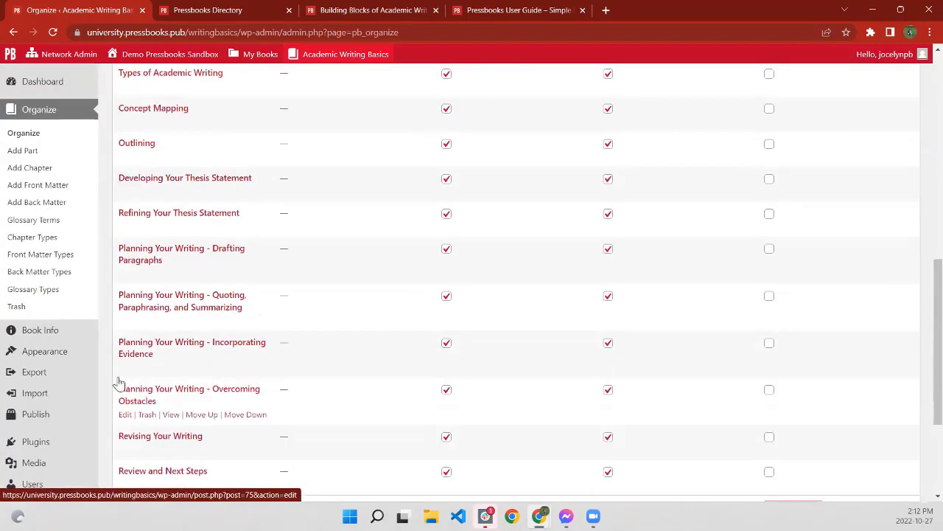
pyautogui.scroll(4, 83, 381)
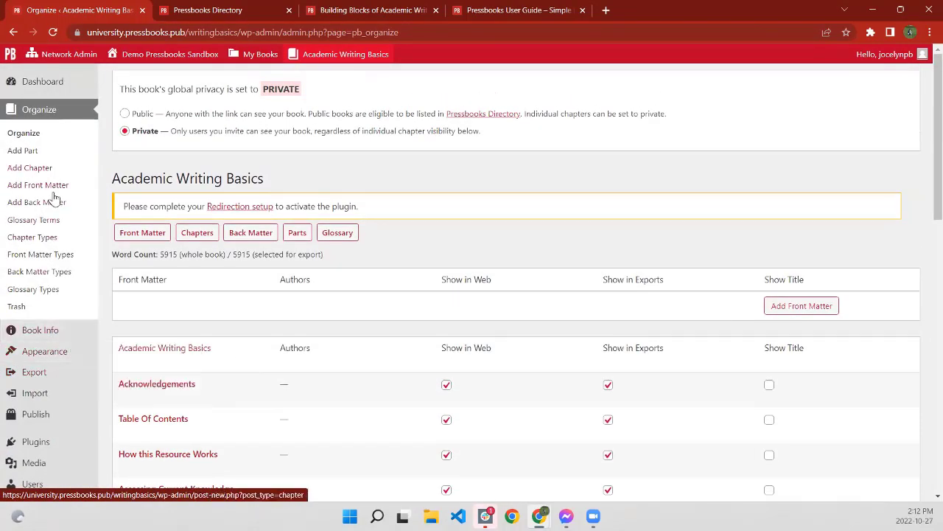
pyautogui.click(29, 111)
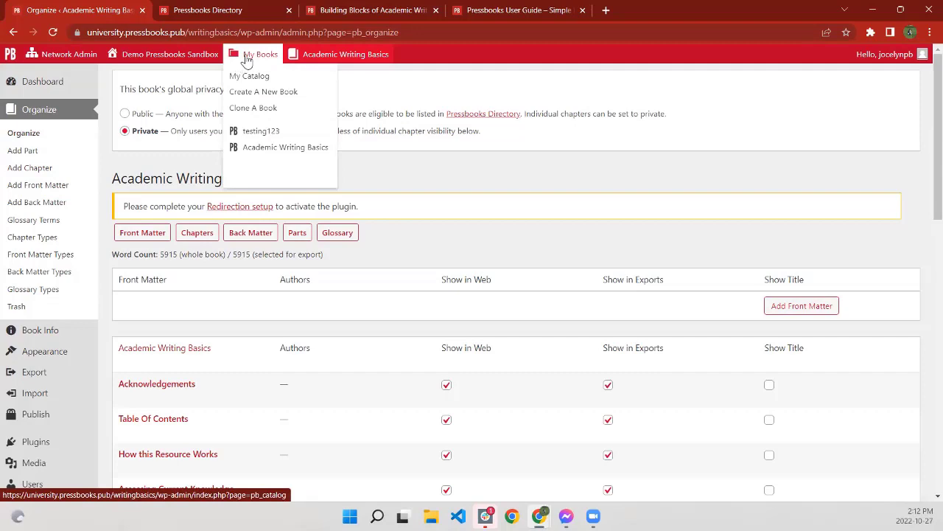
# - Begin creating a new book and enter testbook2 as its webbook address
pyautogui.click(250, 94)
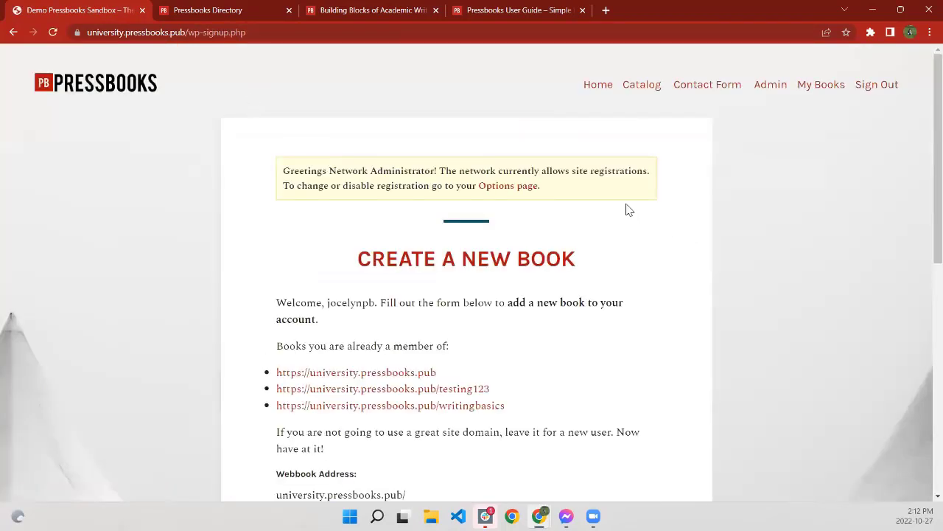
pyautogui.scroll(-2, 623, 207)
pyautogui.scroll(-2, 614, 198)
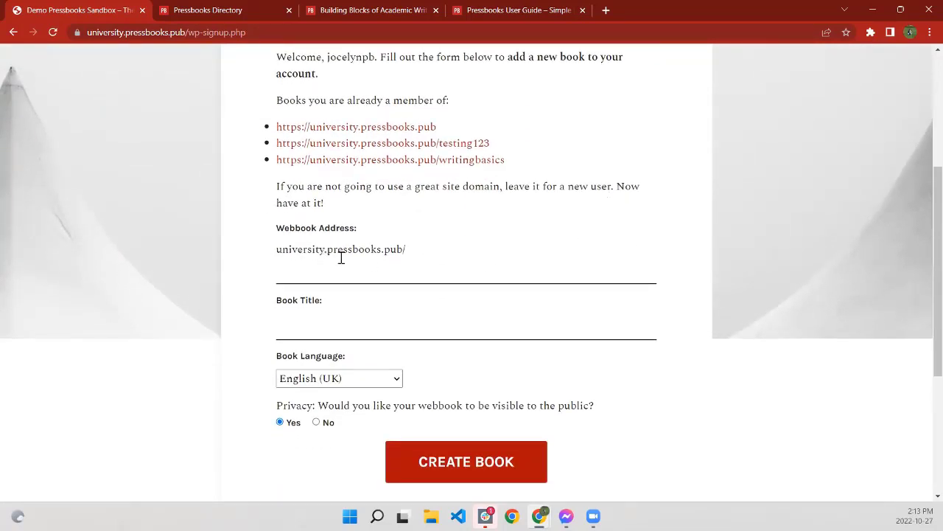
pyautogui.click(372, 275)
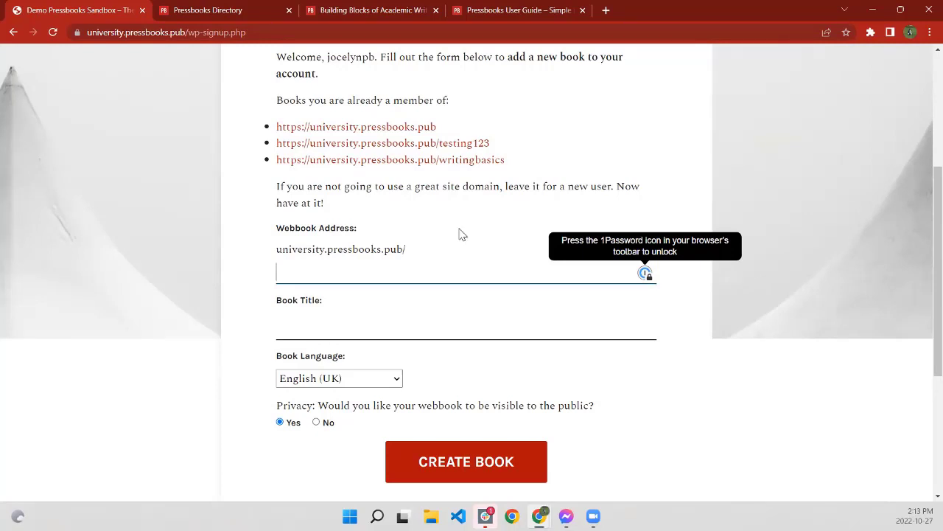
pyautogui.write('testbook2')
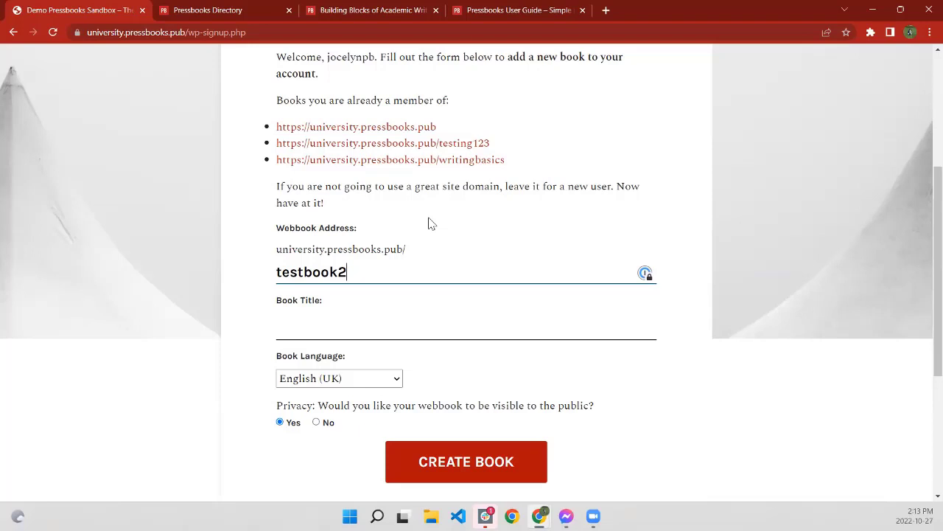
# - Title the new book My test book 2 and try to create it with the address testbook2
pyautogui.click(314, 330)
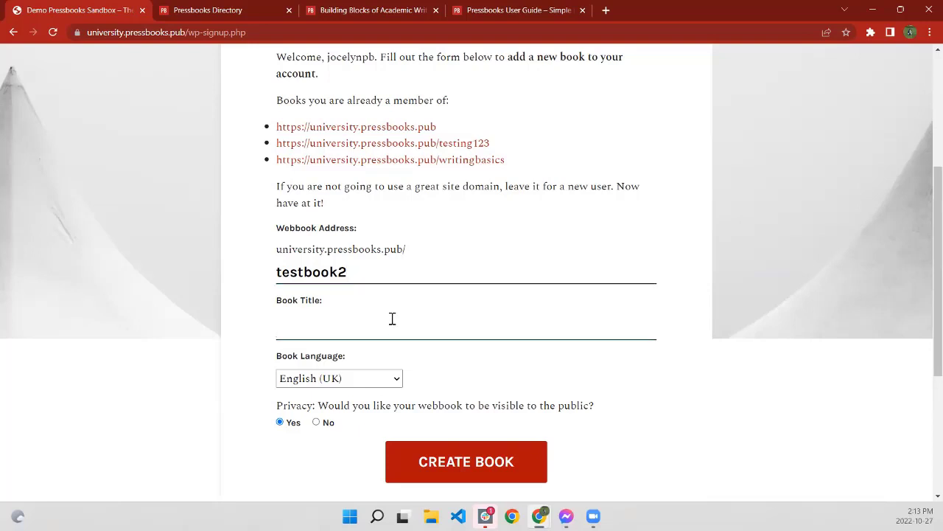
pyautogui.write('My test nbo')
pyautogui.press('BackSpace')
pyautogui.press('BackSpace')
pyautogui.press('BackSpace')
pyautogui.write('book 2')
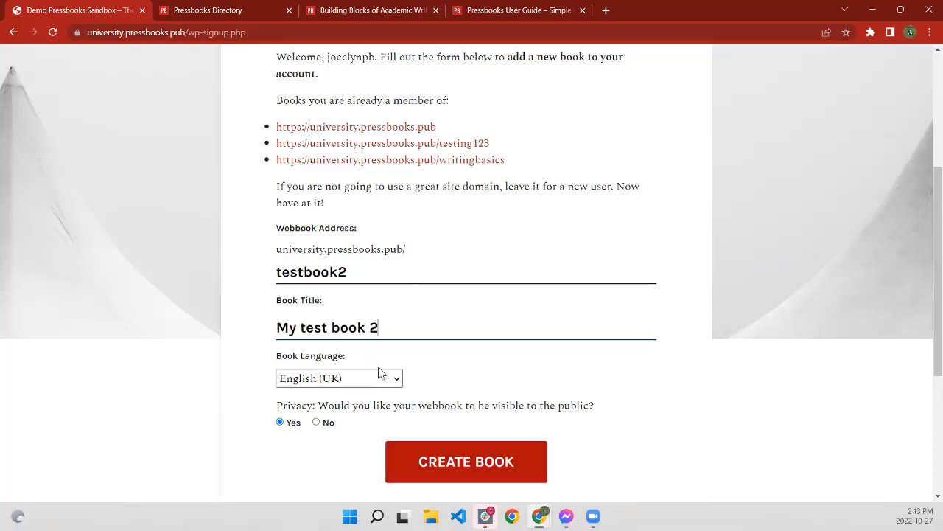
pyautogui.scroll(-1, 354, 391)
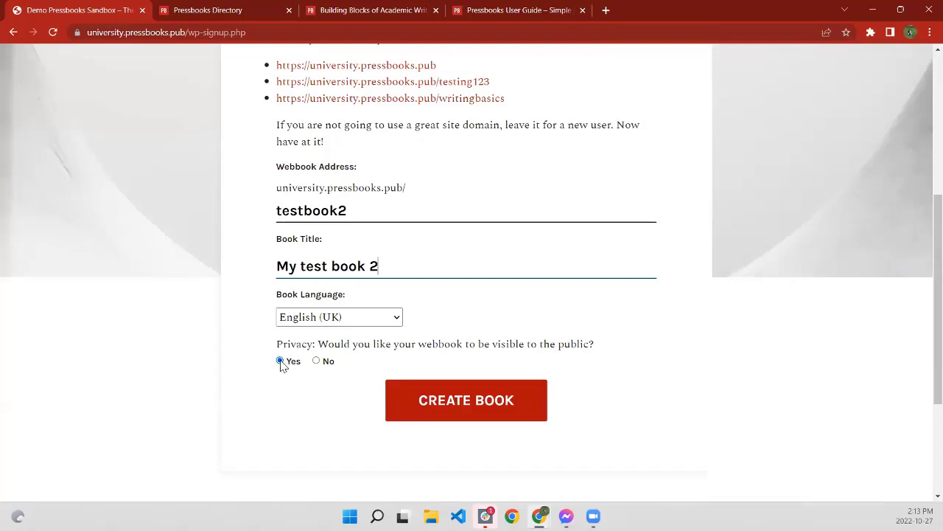
pyautogui.click(497, 409)
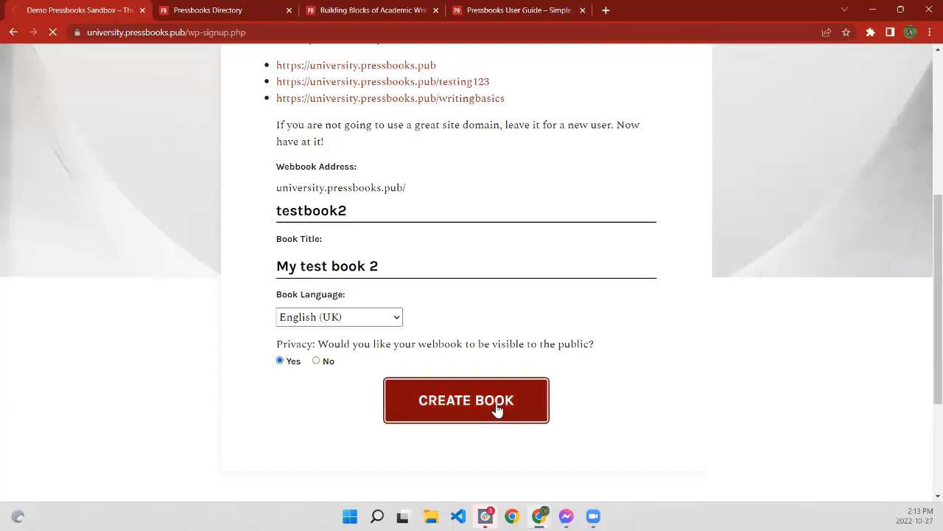
# - Change the webbook address to testbook21 and create the book
pyautogui.scroll(-1, 509, 357)
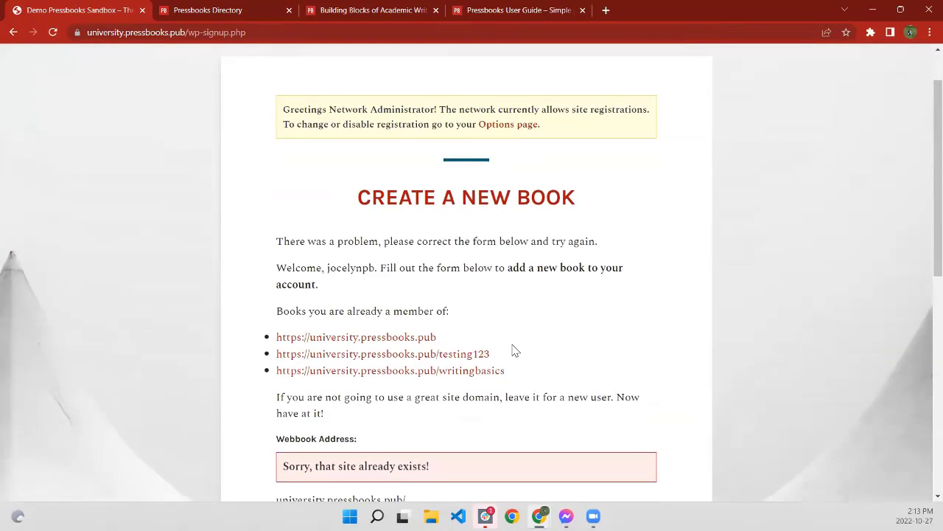
pyautogui.scroll(-3, 514, 351)
pyautogui.scroll(-2, 479, 346)
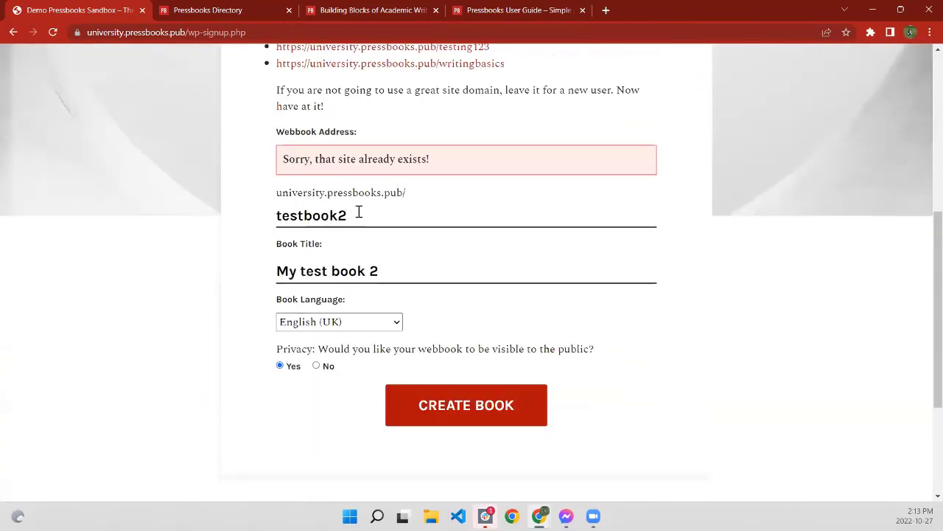
pyautogui.click(354, 210)
pyautogui.write('1`')
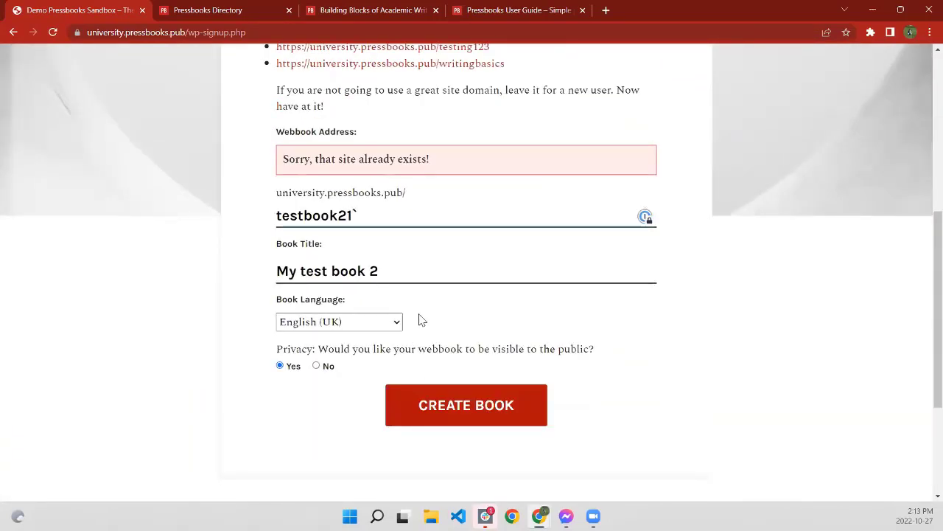
pyautogui.click(451, 407)
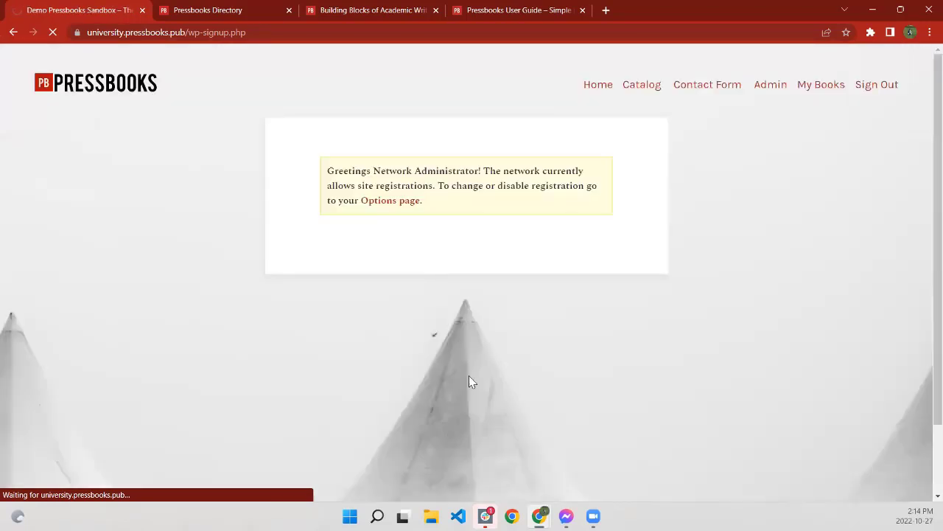
# - Open the admin dashboard of My test book 2 from the personal book catalogue
pyautogui.click(818, 85)
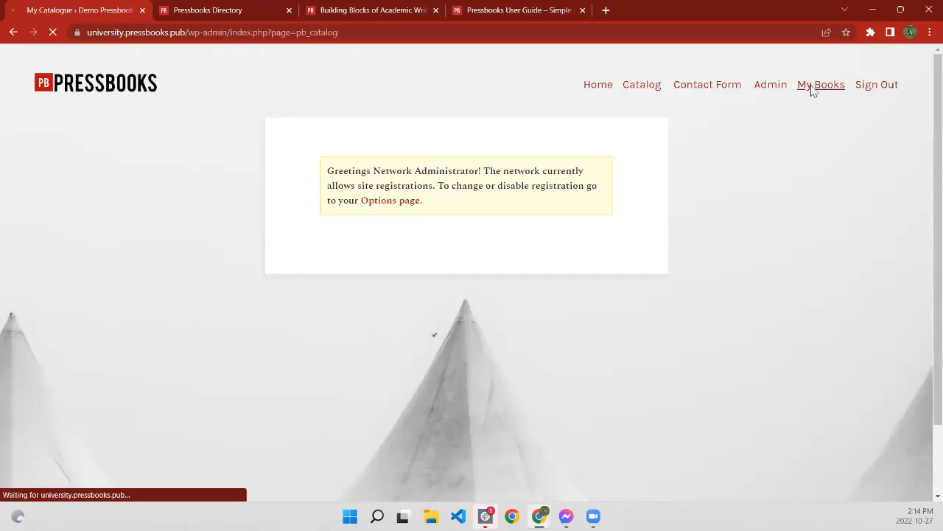
pyautogui.scroll(-1, 314, 187)
pyautogui.scroll(-1, 315, 186)
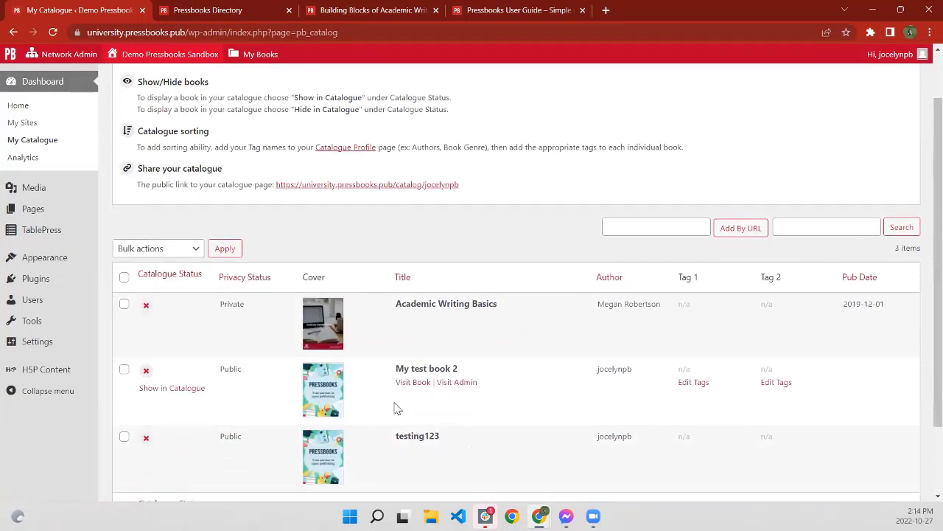
pyautogui.click(451, 383)
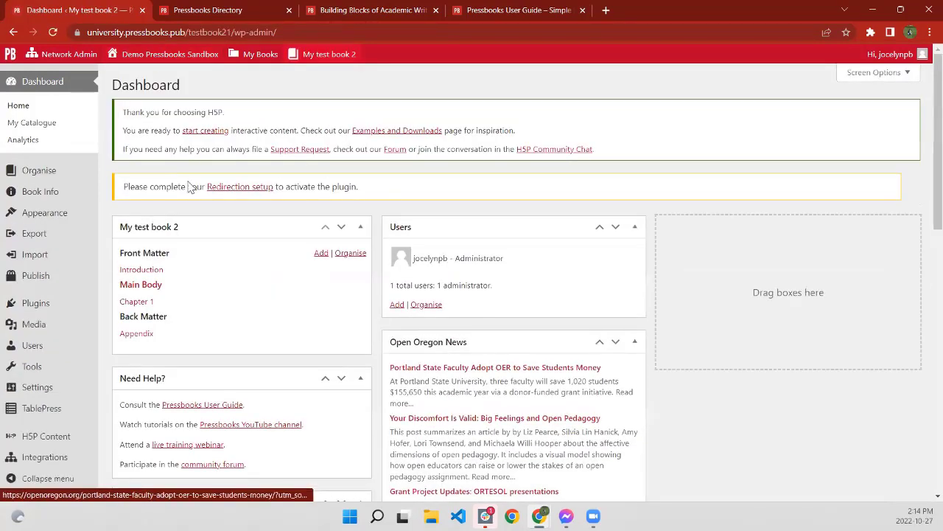
# - Display the structure of My test book 2 and open Chapter 1 of the Main Body for editing
pyautogui.moveTo(60, 168)
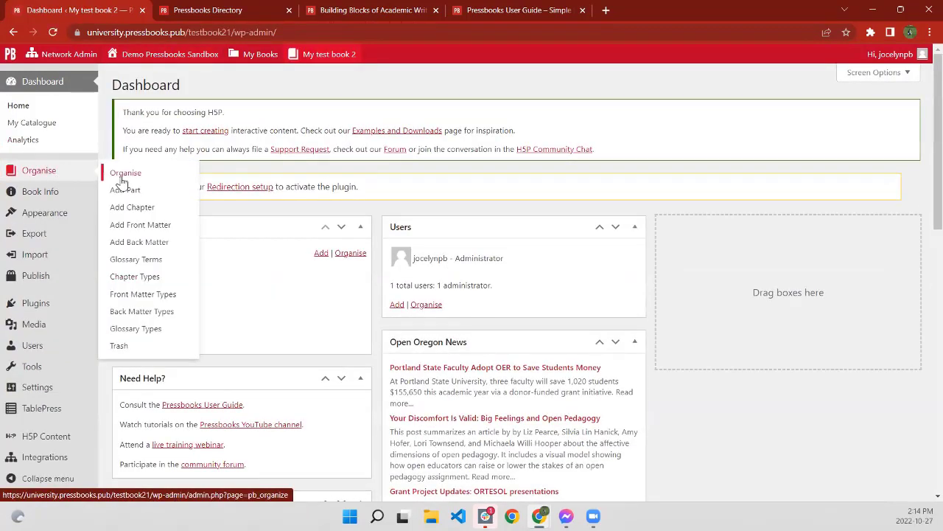
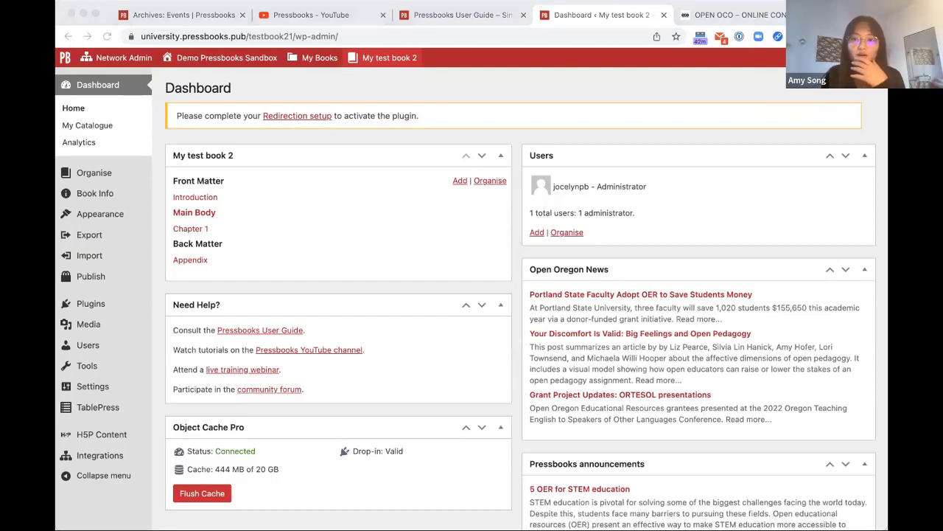
pyautogui.moveTo(401, 60)
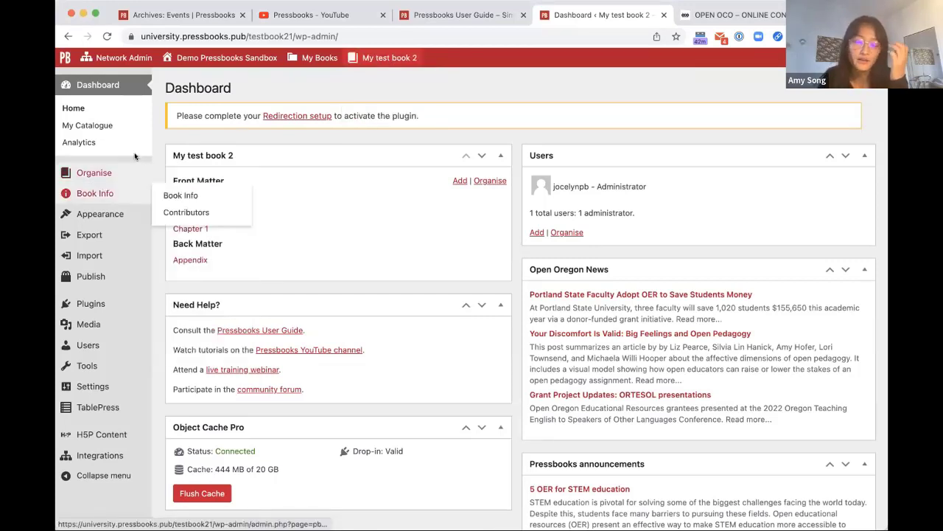
pyautogui.moveTo(132, 437)
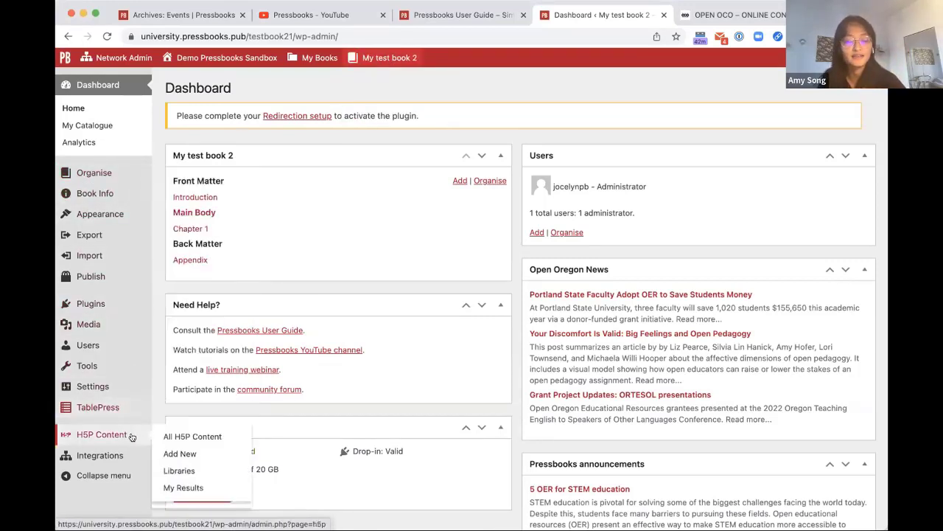
pyautogui.moveTo(132, 175)
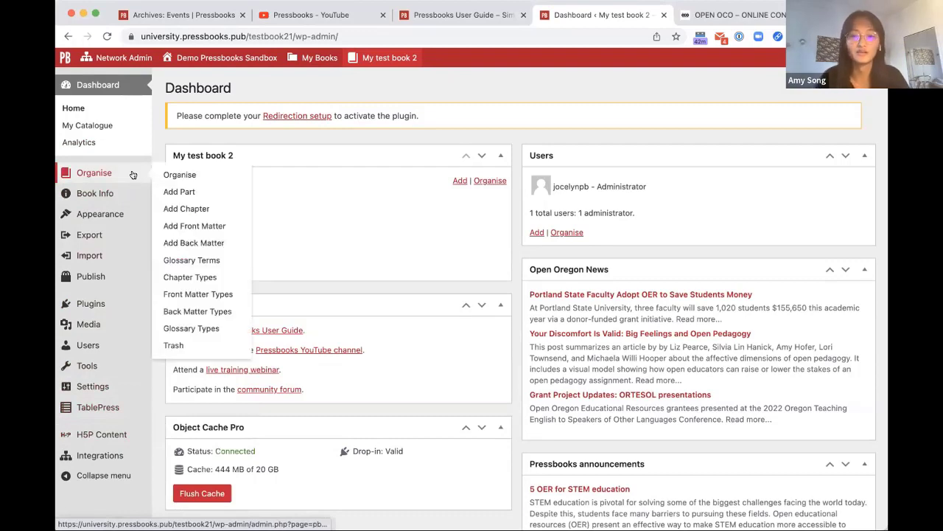
pyautogui.click(133, 175)
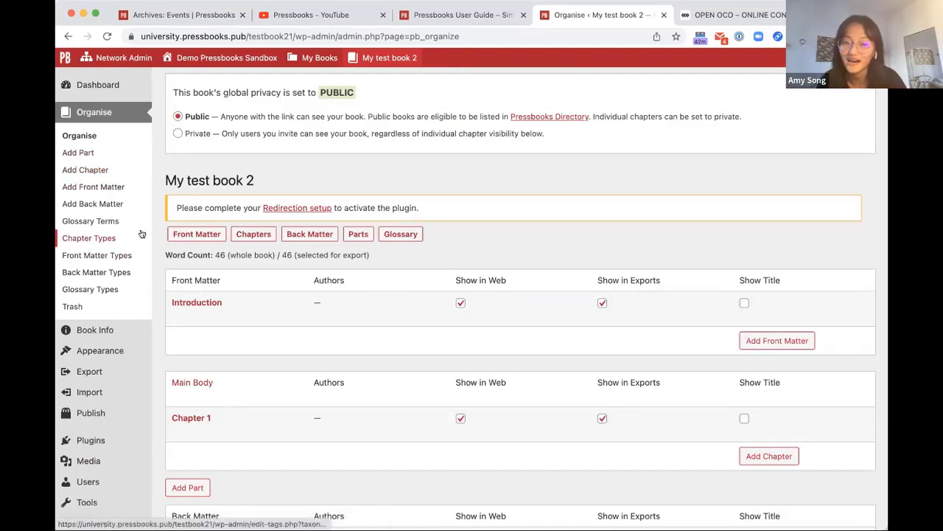
pyautogui.scroll(-3, 449, 399)
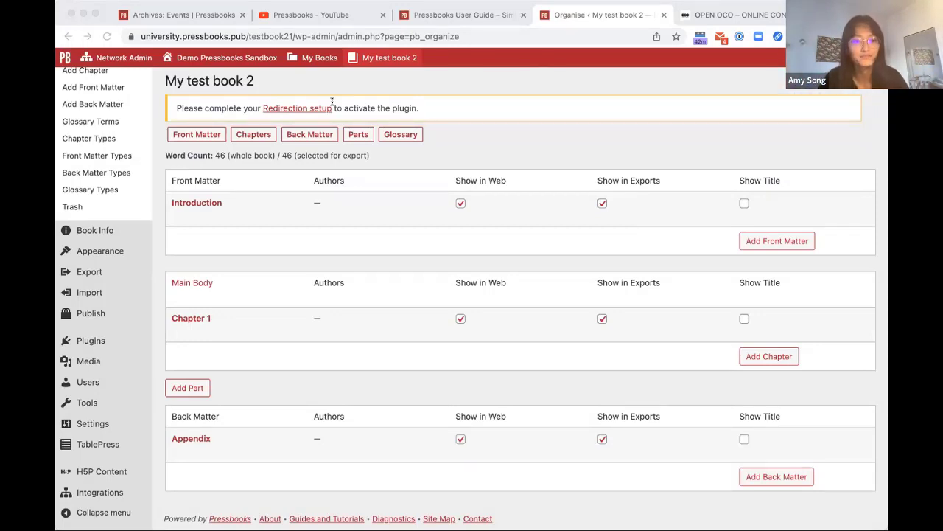
pyautogui.click(352, 160)
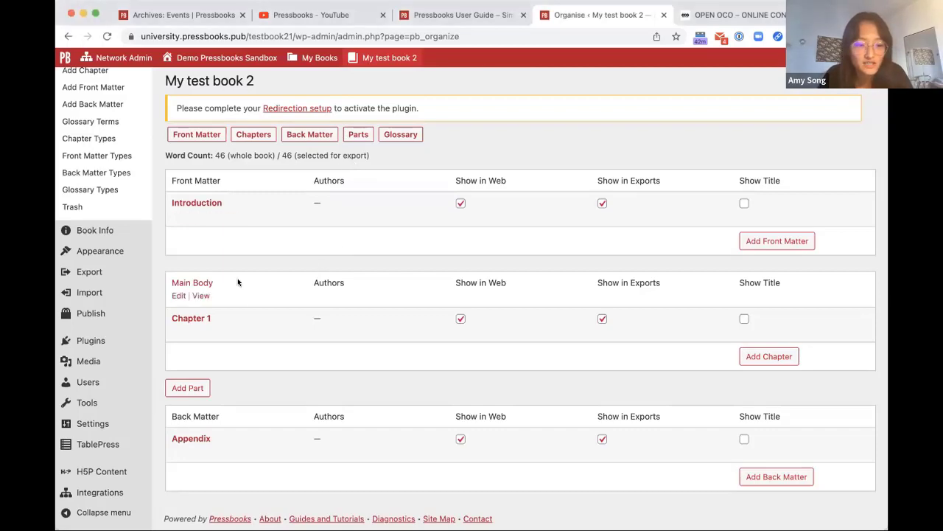
pyautogui.click(204, 314)
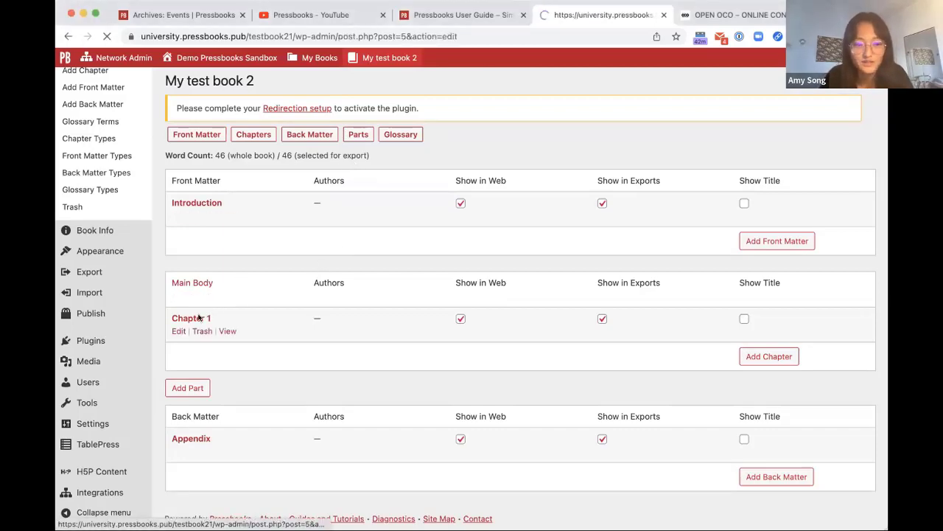
# - Compare the visual and text views of the Chapter 1 content editor, ending in the visual view
pyautogui.scroll(-1, 437, 376)
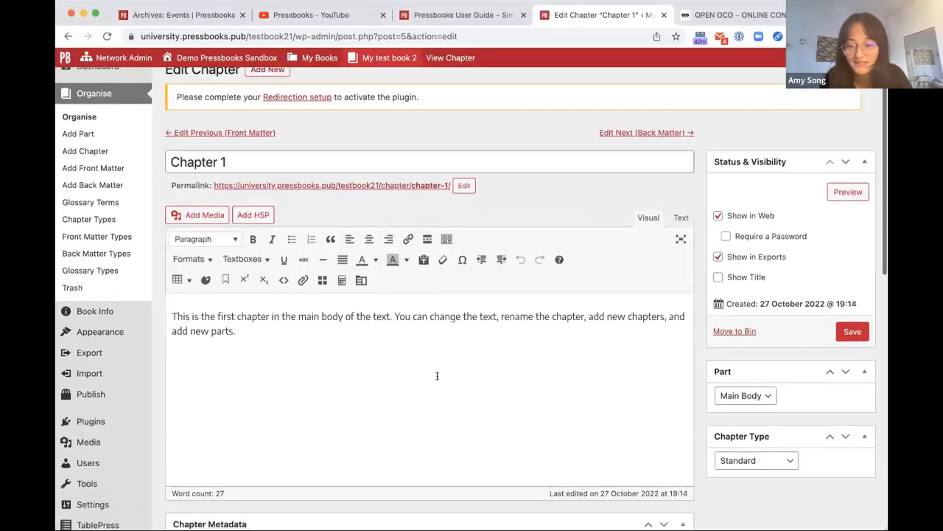
pyautogui.scroll(-3, 437, 376)
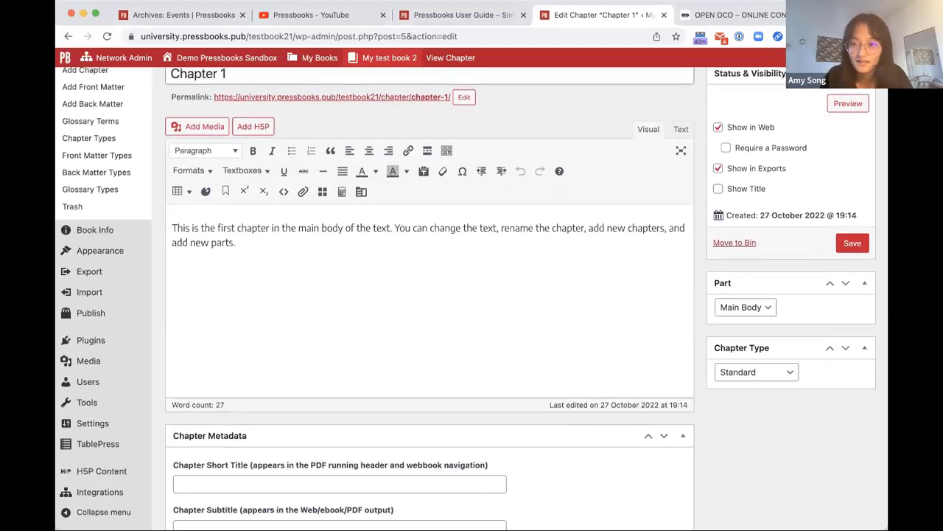
pyautogui.scroll(4, 697, 140)
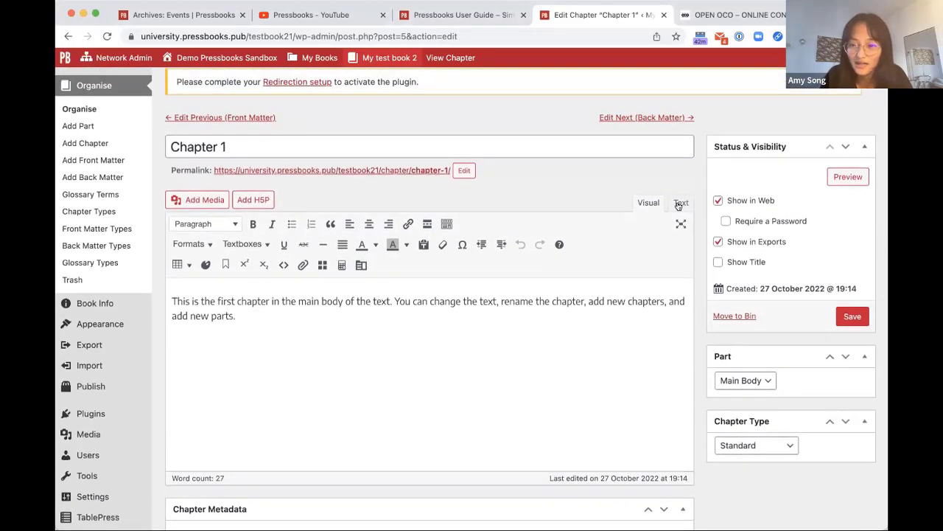
pyautogui.click(680, 203)
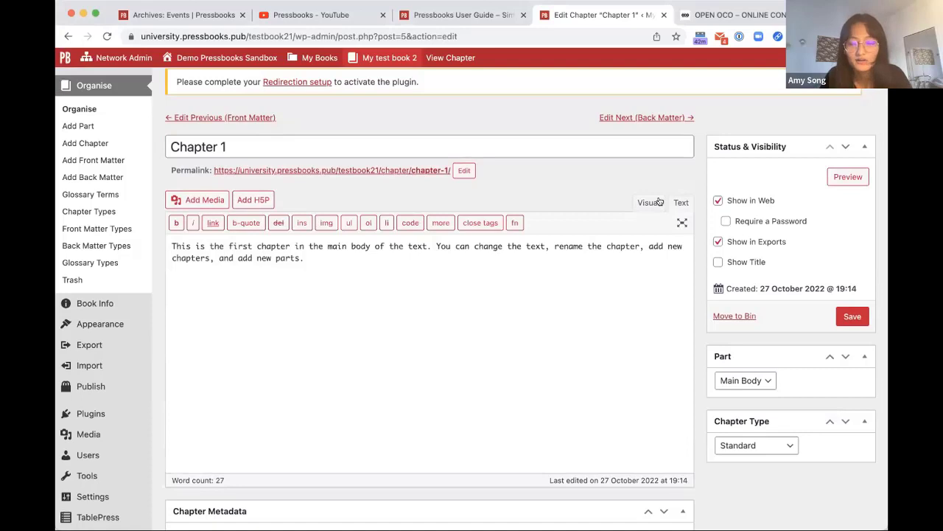
pyautogui.click(650, 202)
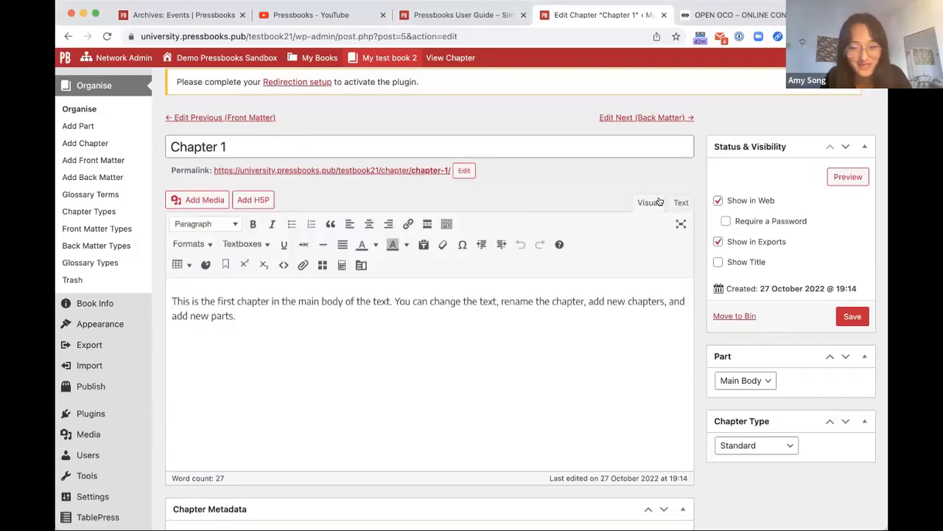
pyautogui.click(673, 203)
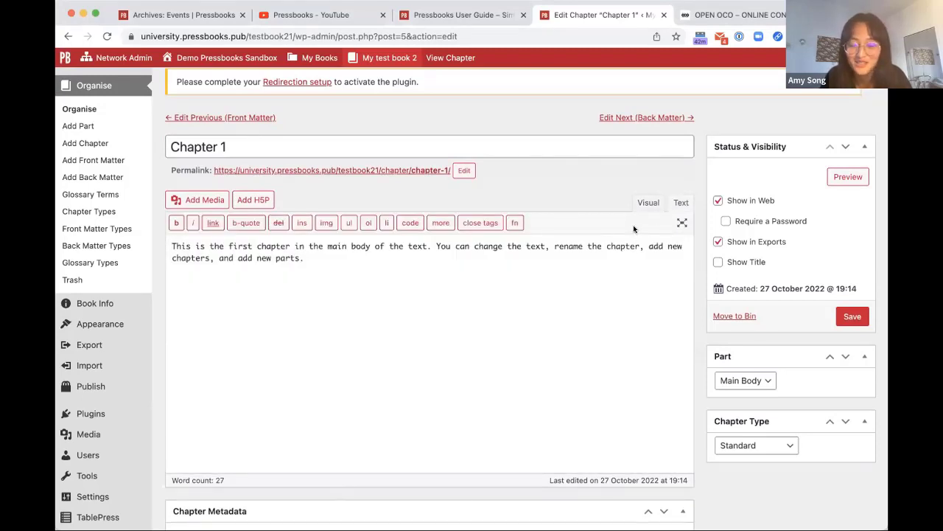
pyautogui.click(635, 199)
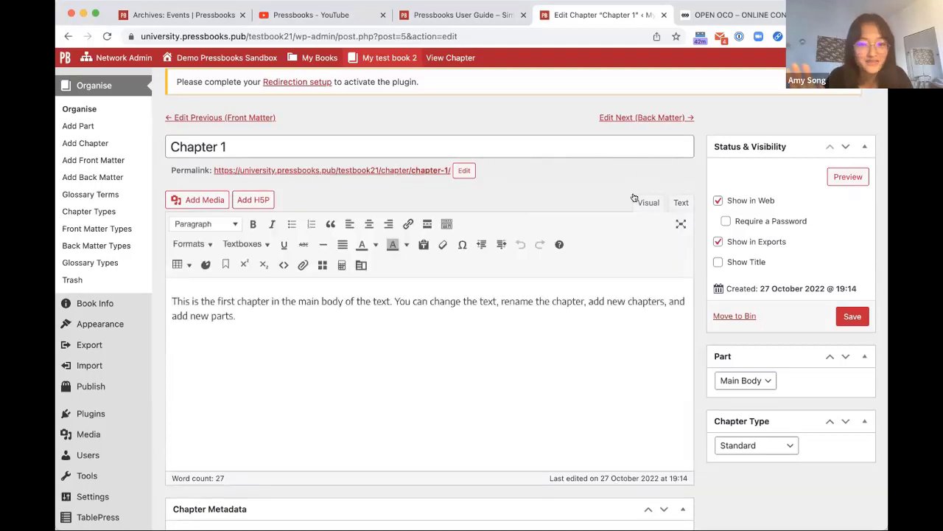
# - Add a Heading 1 line reading "This is my first heading" below the placeholder paragraph, followed by a new paragraph
pyautogui.click(582, 311)
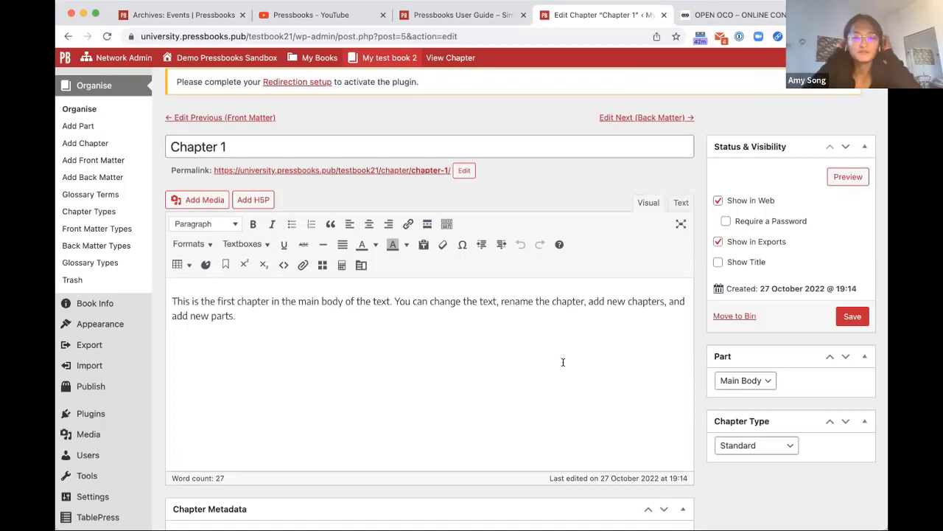
pyautogui.press('Return')
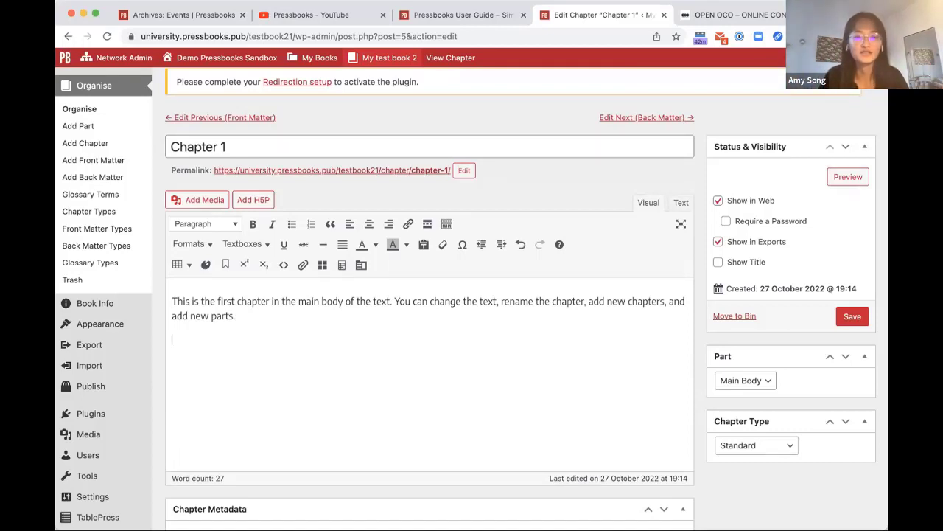
pyautogui.click(204, 227)
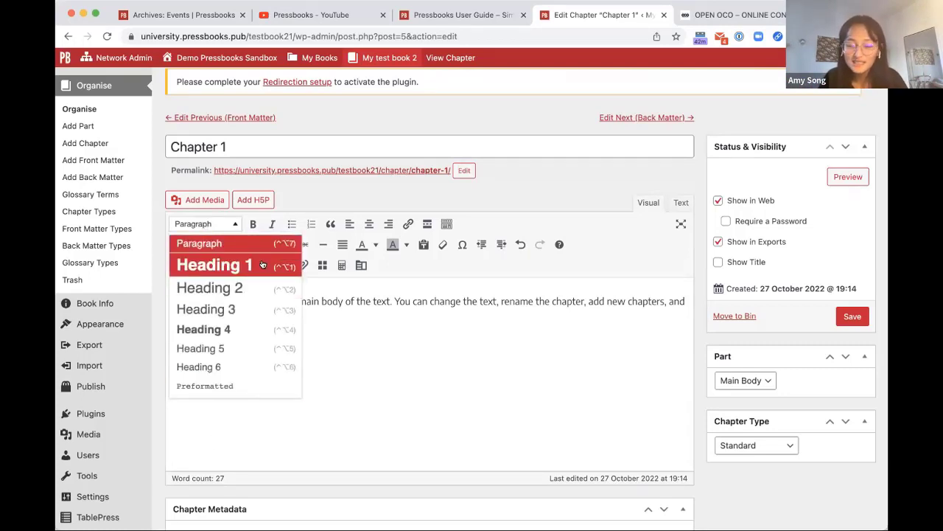
pyautogui.click(221, 265)
pyautogui.write('This i')
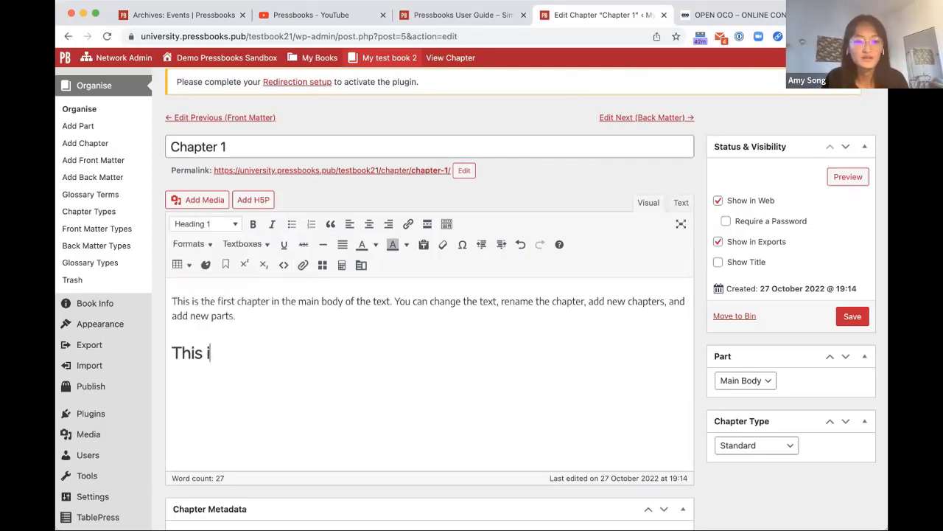
pyautogui.write('s my first heading')
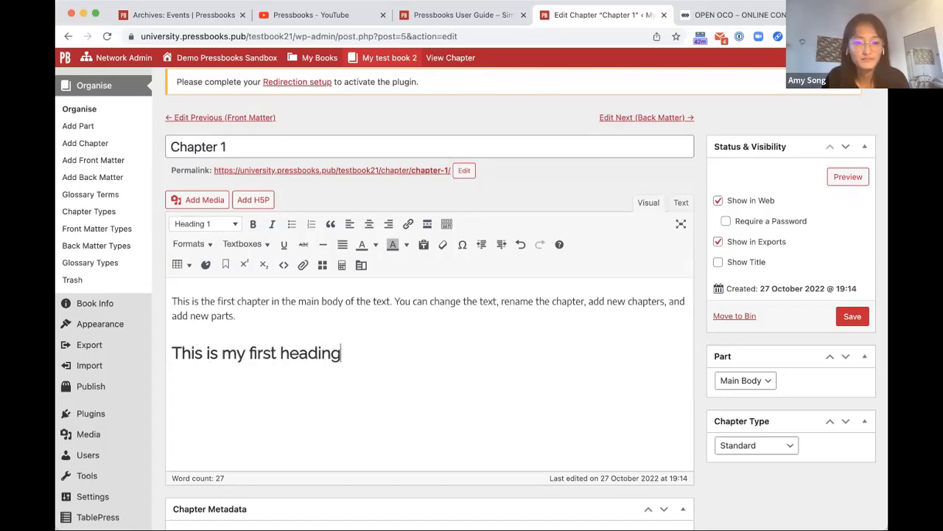
pyautogui.press('Return')
pyautogui.click(220, 224)
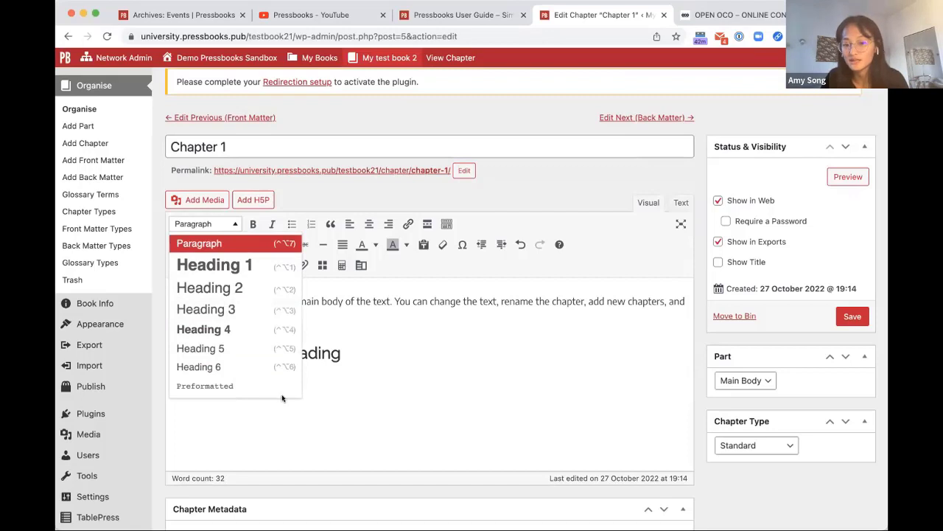
pyautogui.click(341, 381)
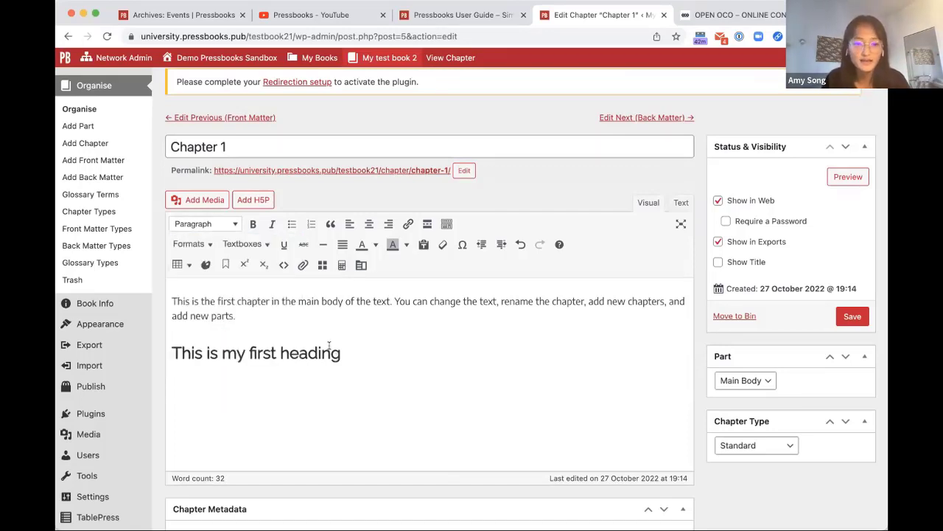
# - Delete the placeholder paragraph above the heading and continue on the empty line below the heading
pyautogui.moveTo(331, 326); pyautogui.dragTo(140, 274)
pyautogui.press('BackSpace')
pyautogui.click(172, 326)
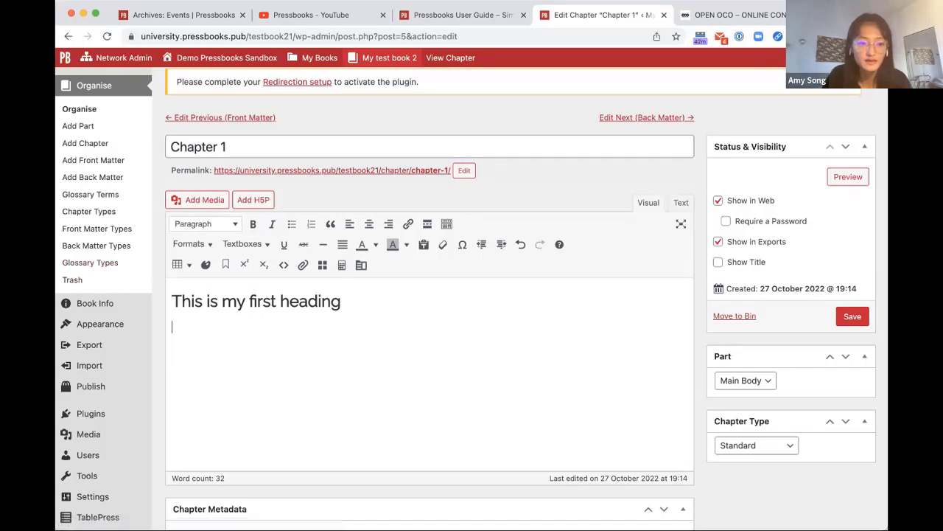
# - Write "Montreal is experiencing unusually warm weather for October." and add the footnote "This is purely based on personal experience." after October
pyautogui.write('Montreal is exper')
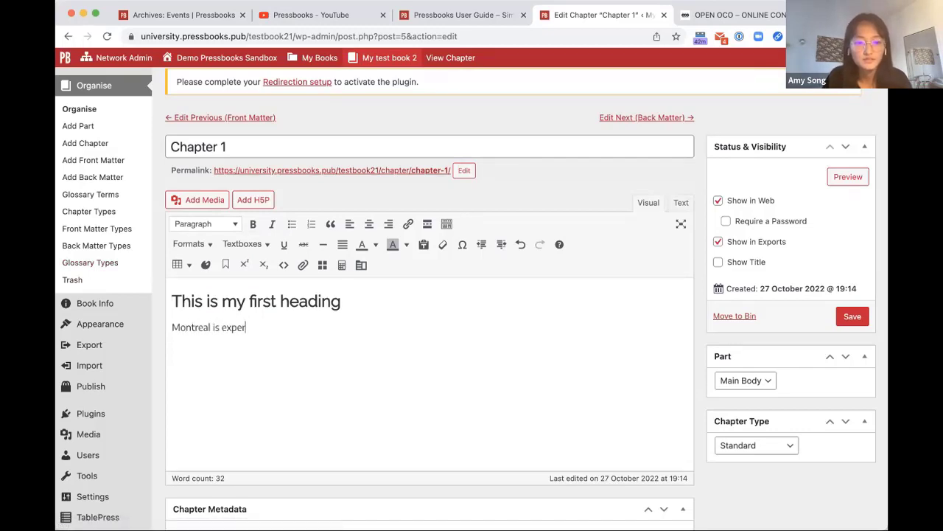
pyautogui.write('iencing unusuall')
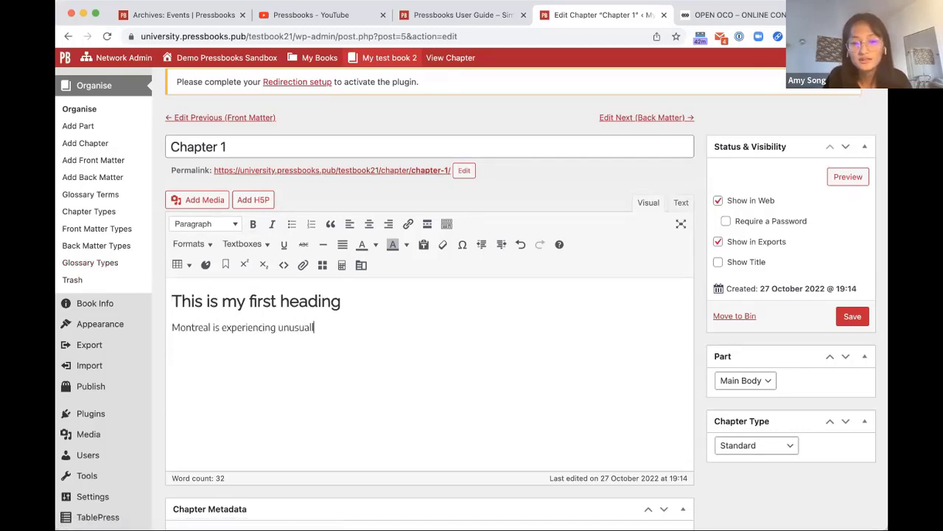
pyautogui.write('y warm weath')
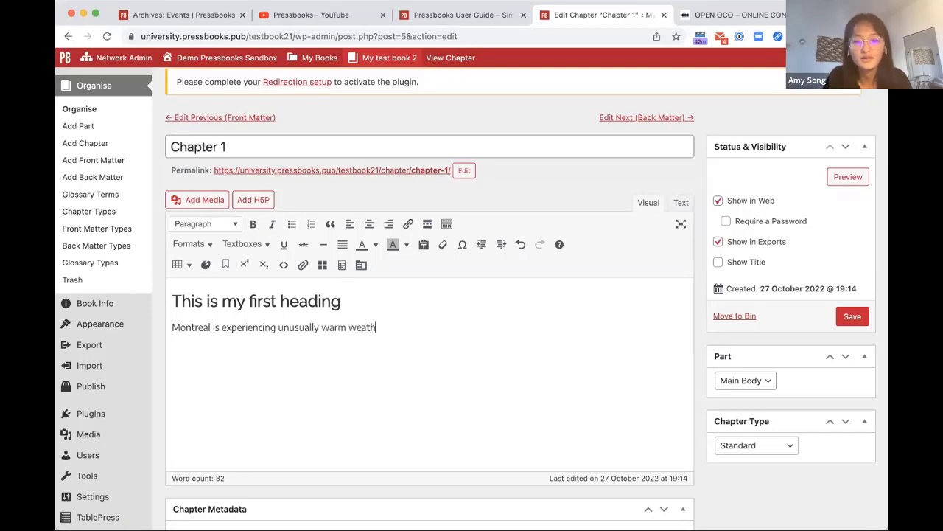
pyautogui.write('er for October.')
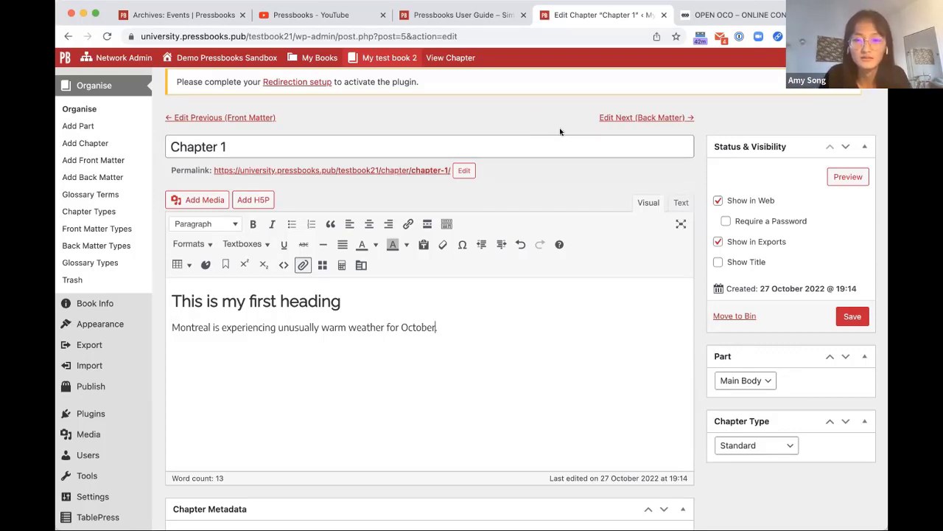
pyautogui.write('[footnote]This is purely based on personal experience.[/footnote]')
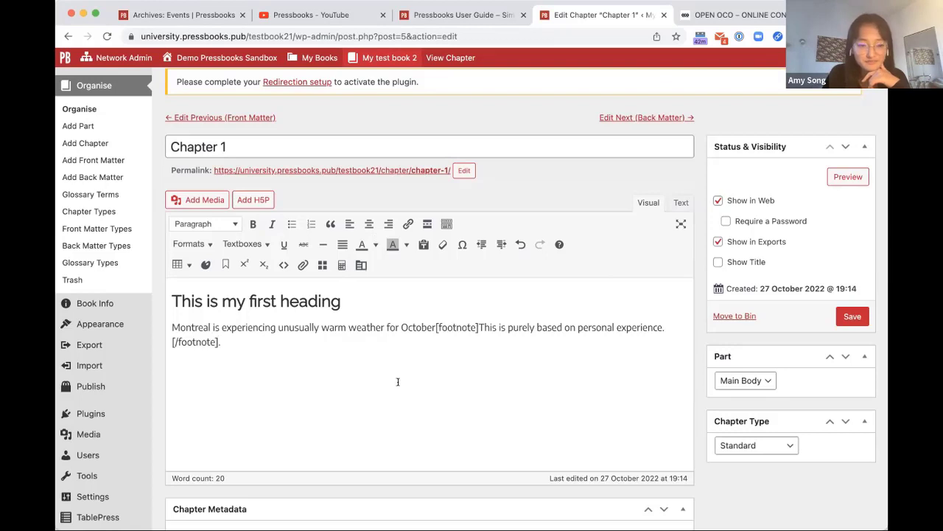
# - Create and insert a glossary term for the word Montreal with the description "The most populous city in the province of Quebec."
pyautogui.doubleClick(189, 326)
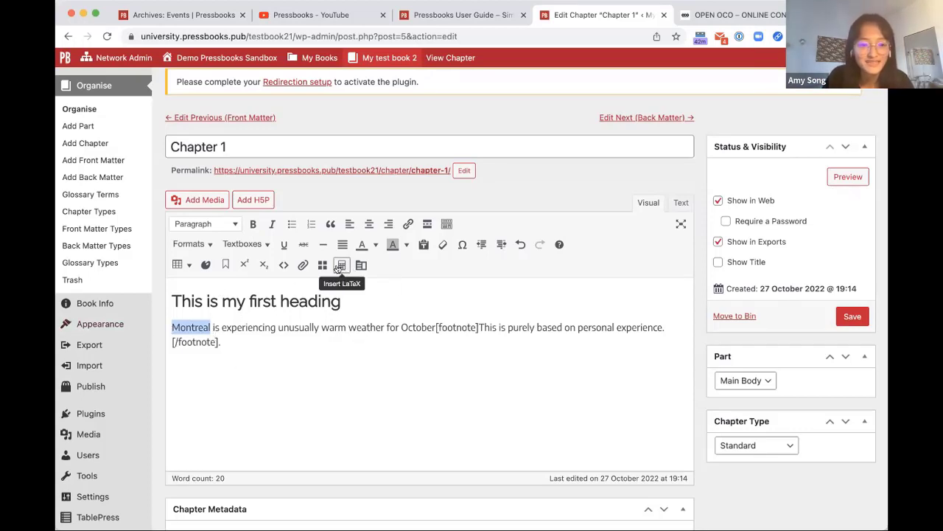
pyautogui.click(361, 265)
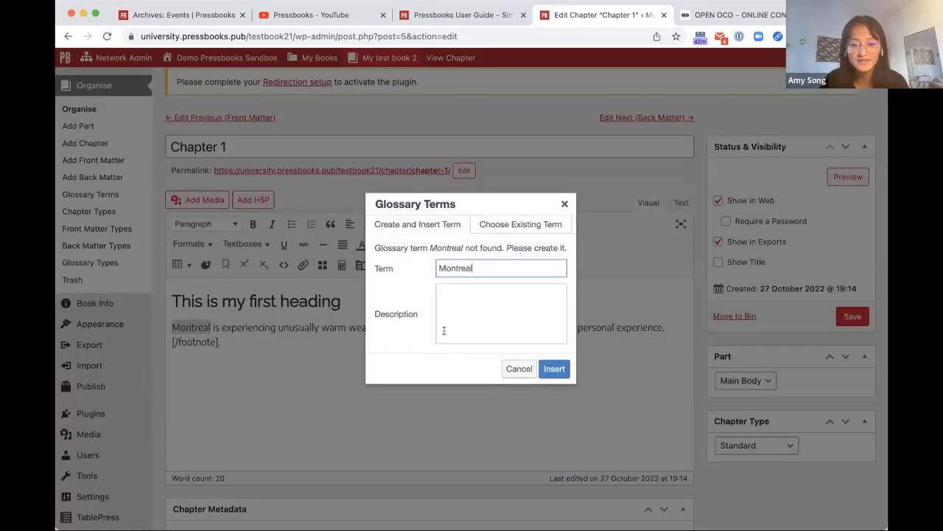
pyautogui.click(478, 294)
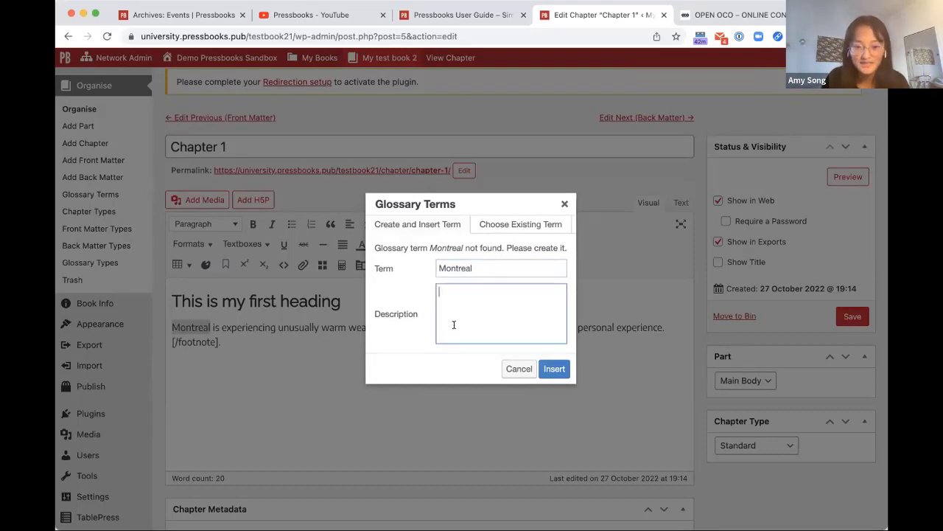
pyautogui.write('T')
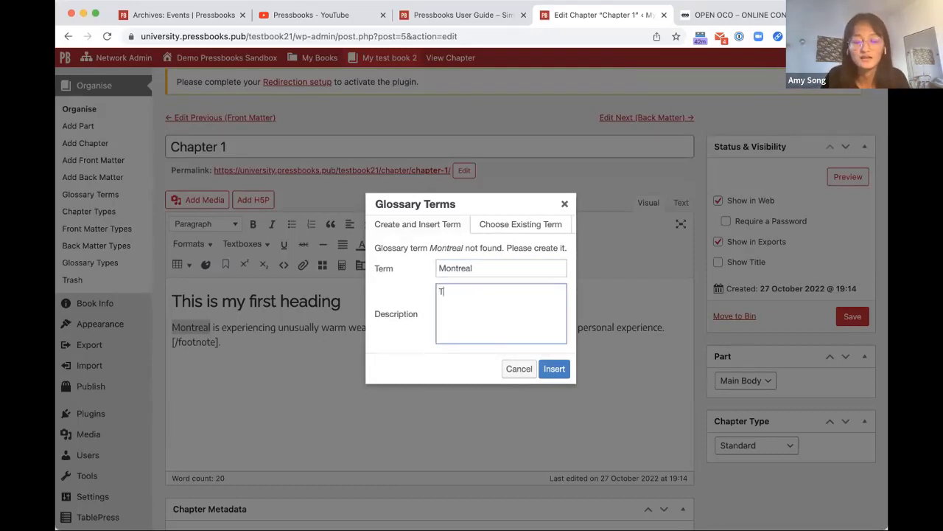
pyautogui.write('he most populous city in Q')
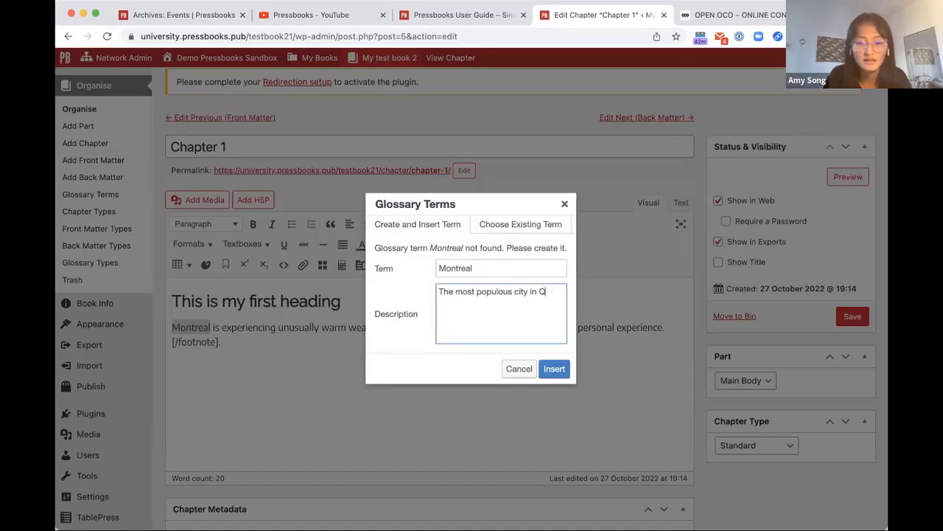
pyautogui.press('BackSpace')
pyautogui.write('the proivince of Qube')
pyautogui.press('BackSpace')
pyautogui.press('BackSpace')
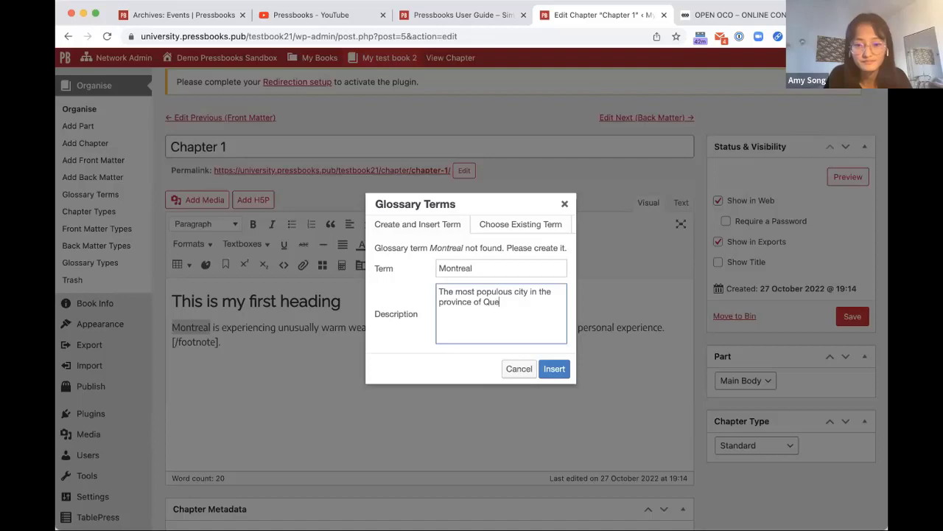
pyautogui.write('ebec.')
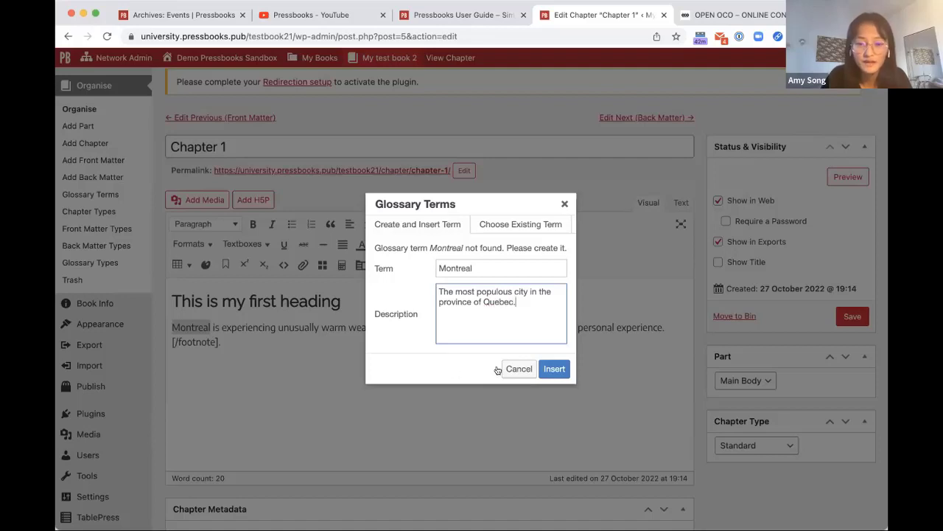
pyautogui.click(554, 368)
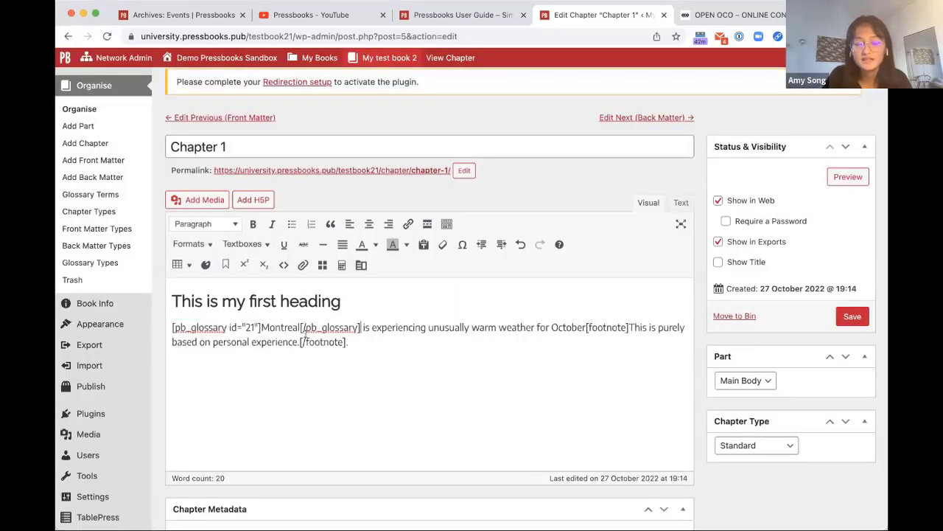
pyautogui.moveTo(213, 324); pyautogui.dragTo(275, 328)
pyautogui.click(312, 341)
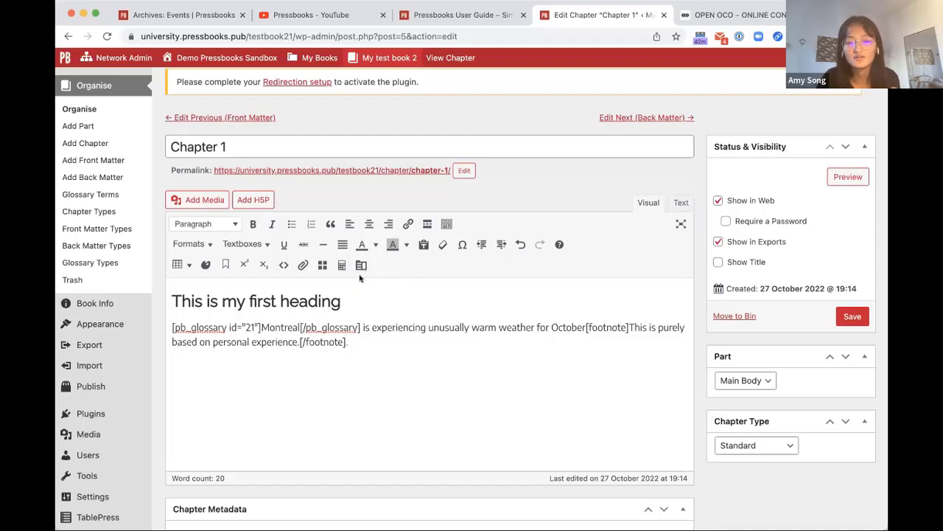
# - Check the existing glossary terms available for the word Montreal without inserting one
pyautogui.doubleClick(296, 327)
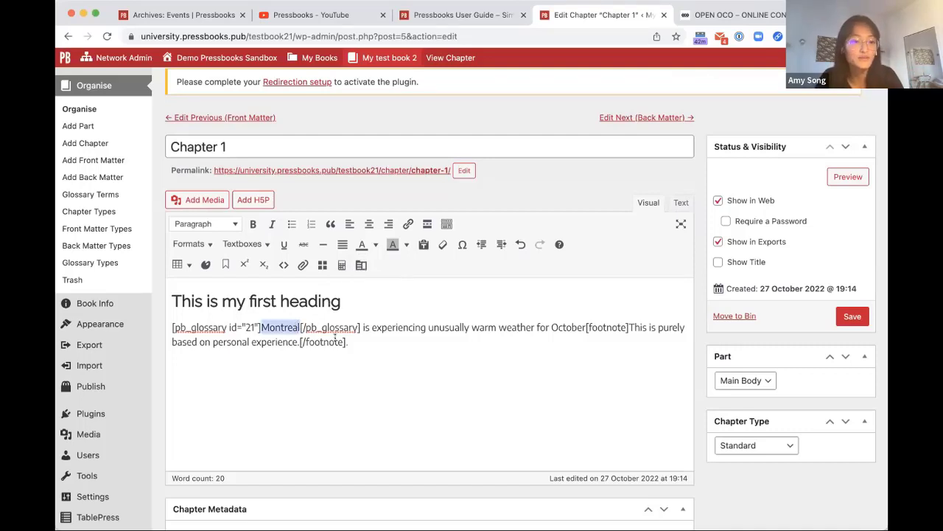
pyautogui.click(359, 265)
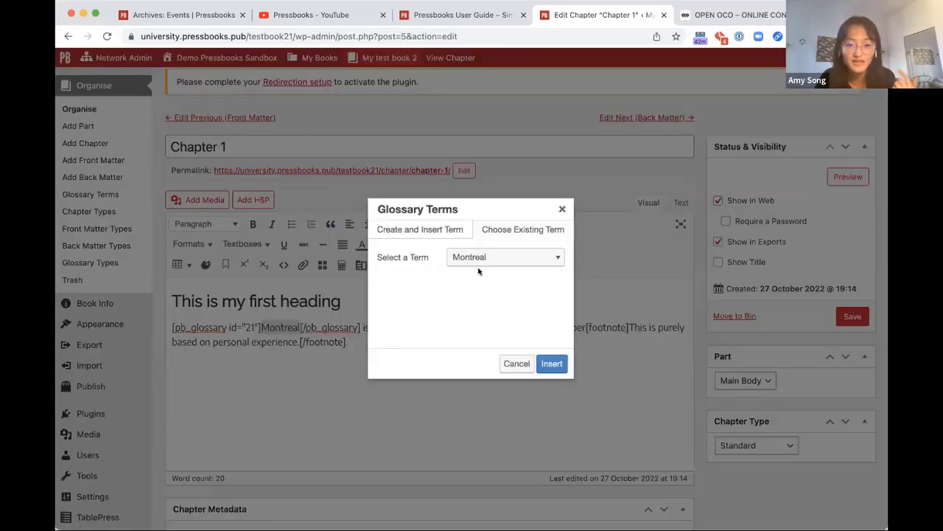
pyautogui.click(482, 258)
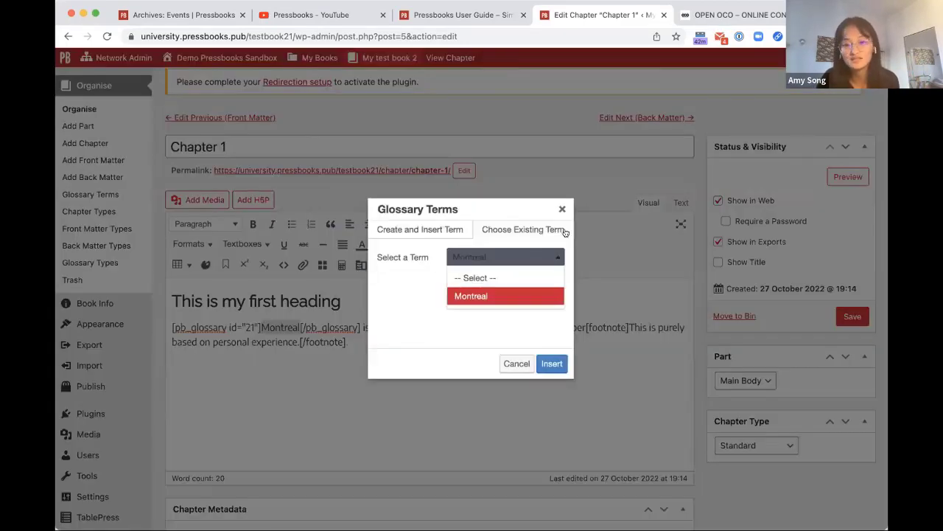
pyautogui.click(561, 211)
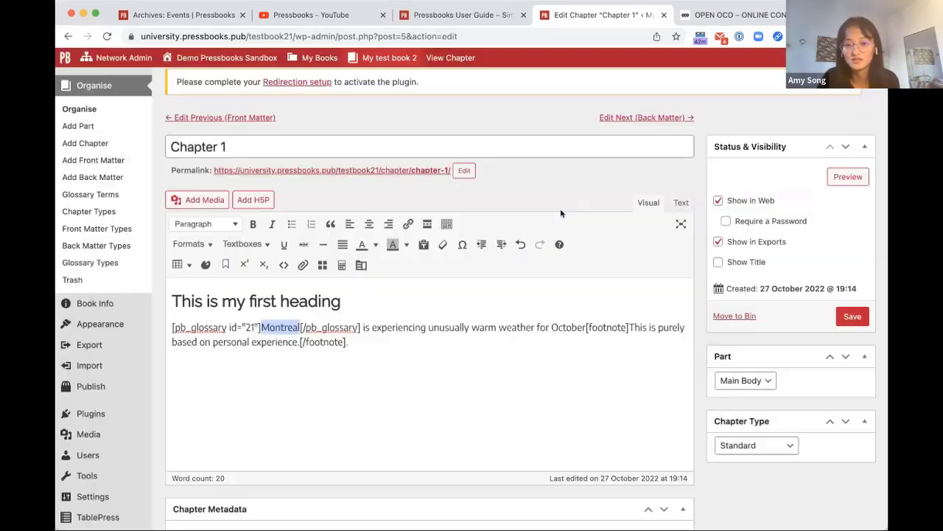
# - Insert the LaTeX equation a^2+b^2=c^2 on a new line below the paragraph and select its formula text
pyautogui.click(609, 411)
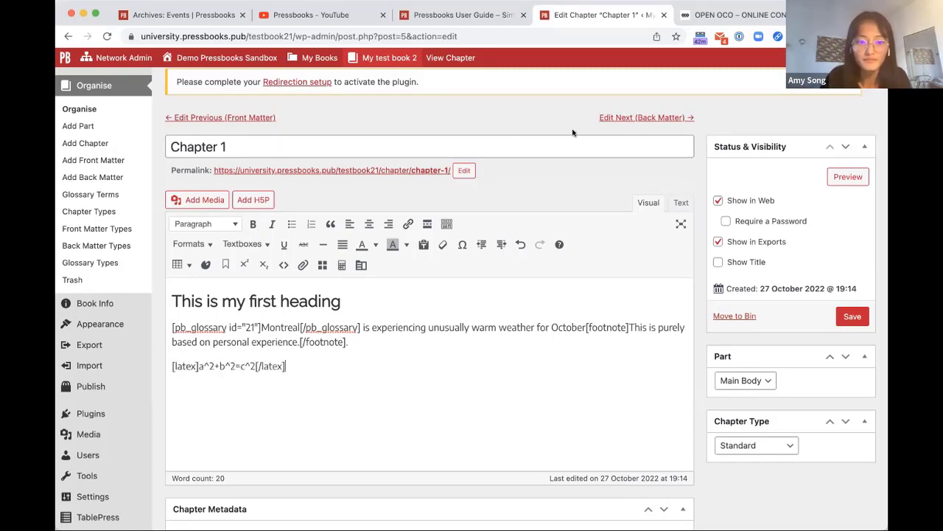
pyautogui.write('[latex]a^2+b^2=c^2[/latex]')
pyautogui.moveTo(198, 366); pyautogui.dragTo(255, 365)
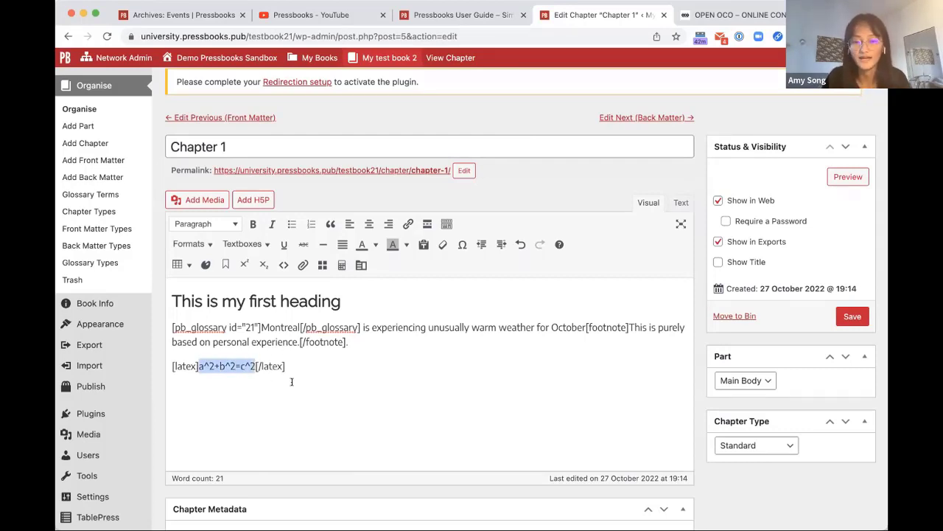
# - Insert an Exercises textbox below the LaTeX equation and a Key Takeaways textbox beneath it
pyautogui.click(369, 389)
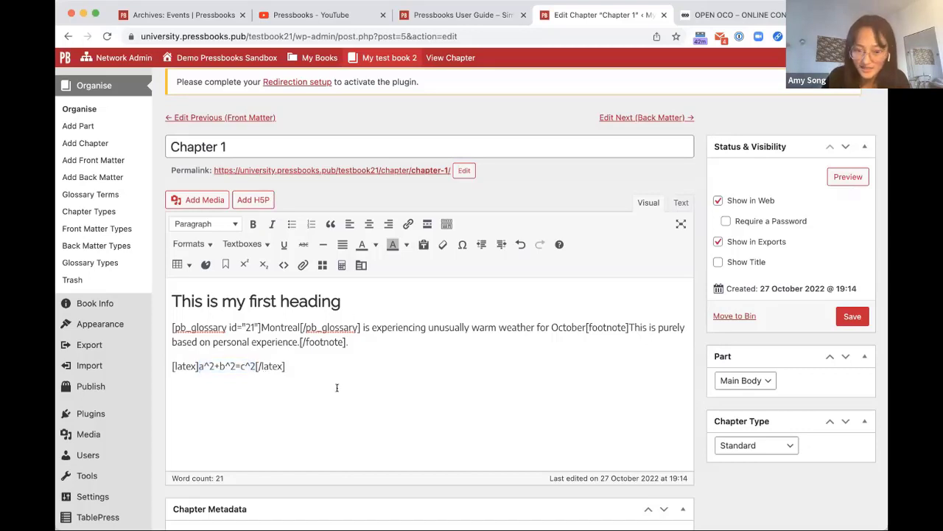
pyautogui.click(165, 328)
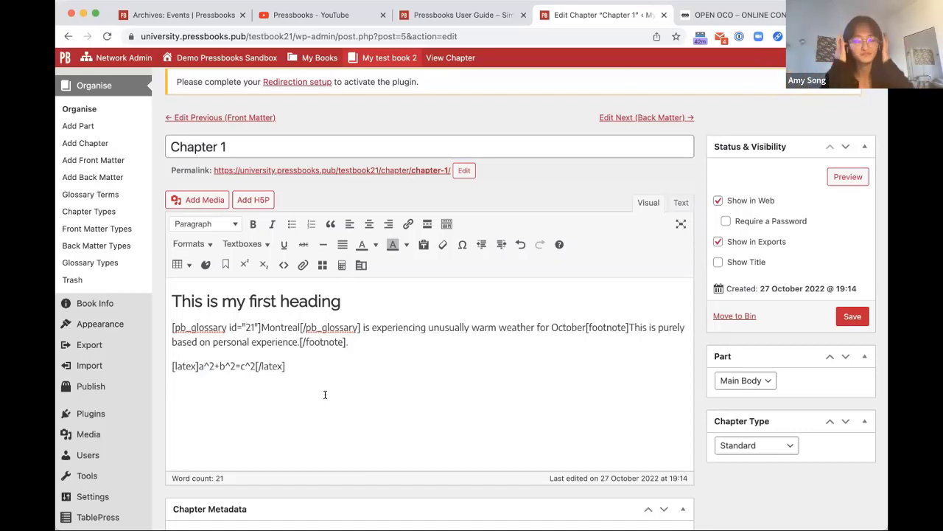
pyautogui.click(324, 394)
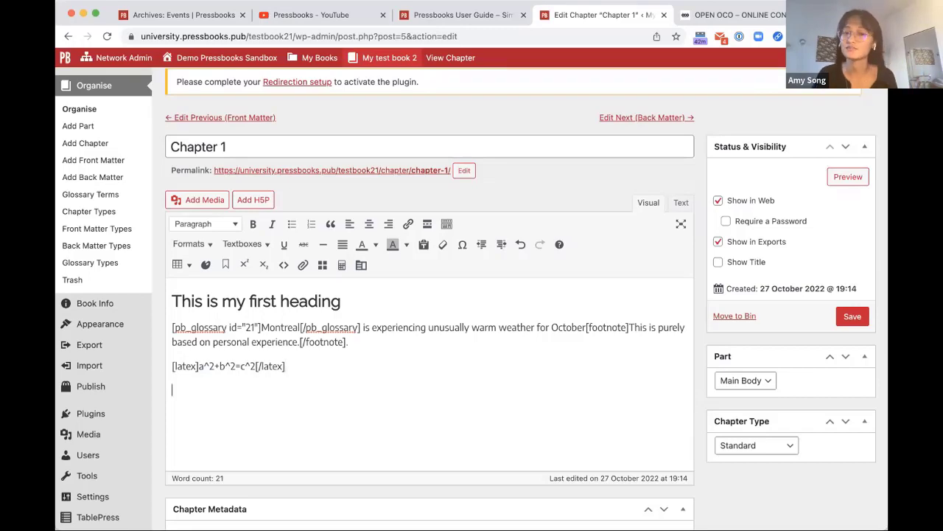
pyautogui.click(243, 244)
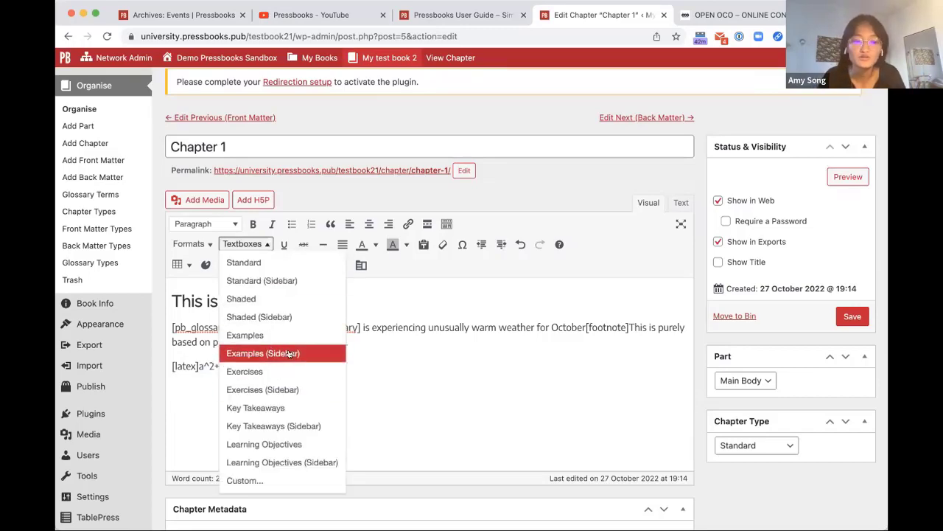
pyautogui.click(283, 370)
pyautogui.scroll(-2, 352, 426)
pyautogui.scroll(-2, 352, 425)
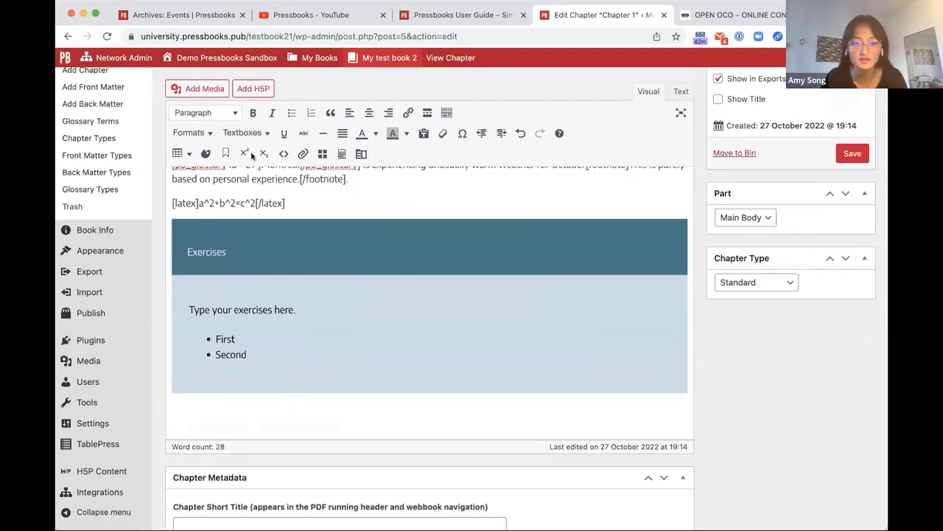
pyautogui.click(245, 133)
pyautogui.click(266, 297)
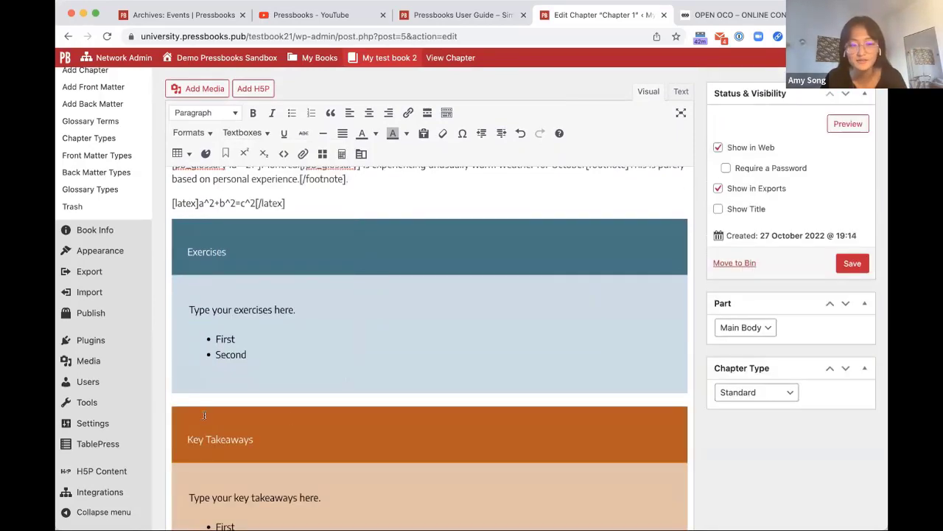
pyautogui.scroll(5, 367, 401)
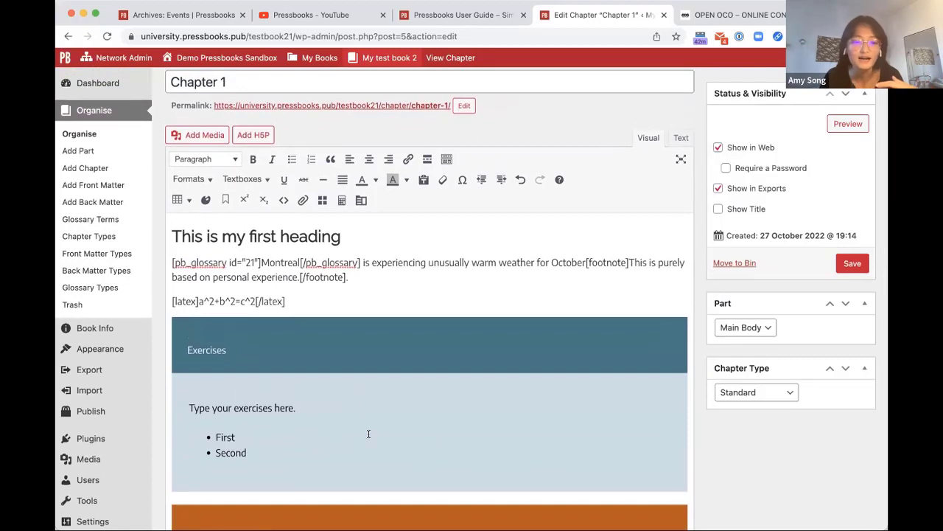
pyautogui.scroll(-1, 369, 433)
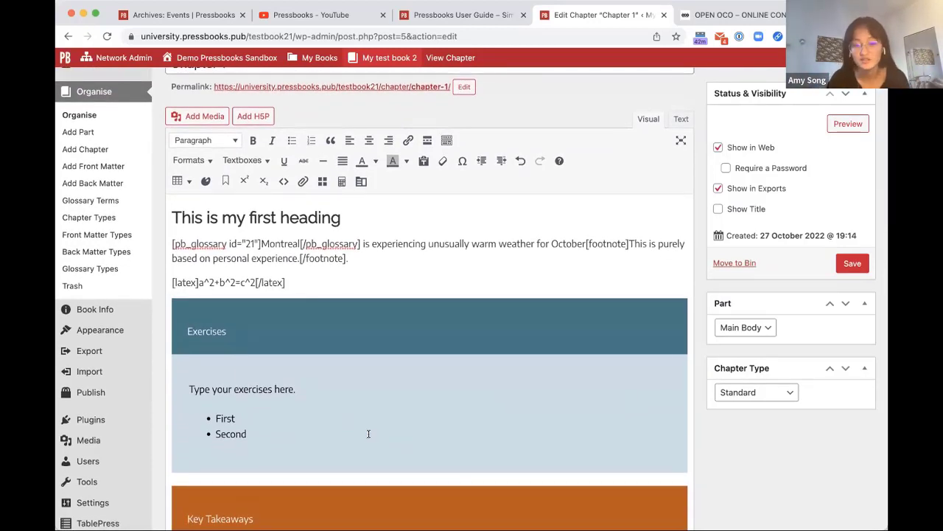
pyautogui.moveTo(368, 433); pyautogui.dragTo(278, 369)
pyautogui.click(281, 391)
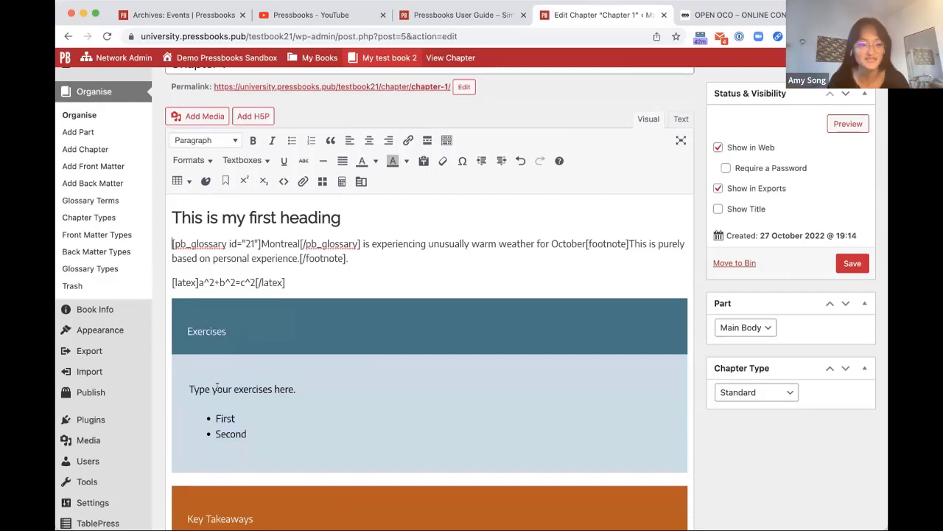
pyautogui.click(242, 418)
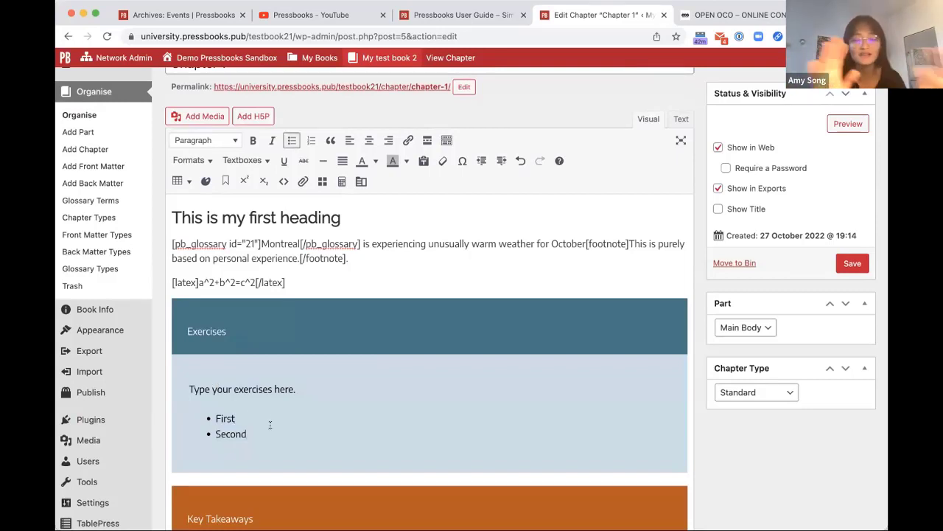
pyautogui.click(270, 424)
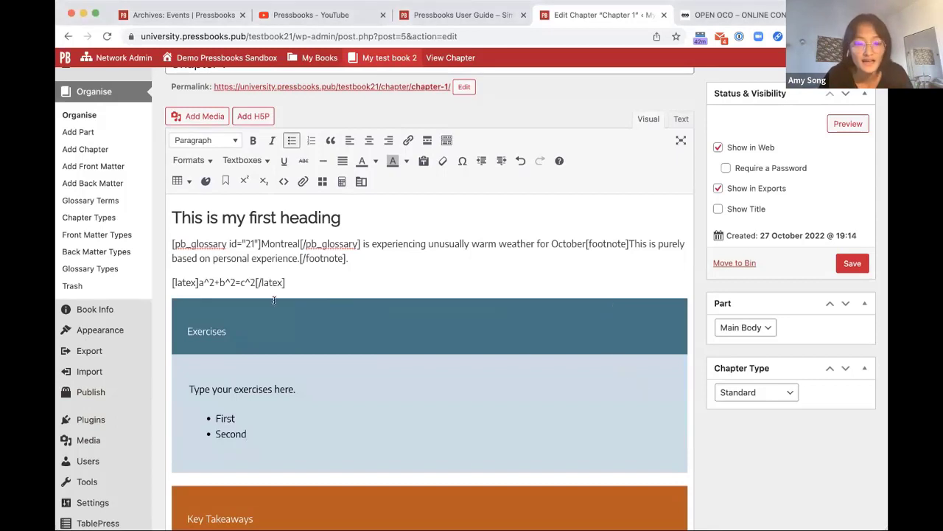
# - Start a new line after the LaTeX equation and upload the image IMG_2659.jpg to the media library
pyautogui.click(356, 278)
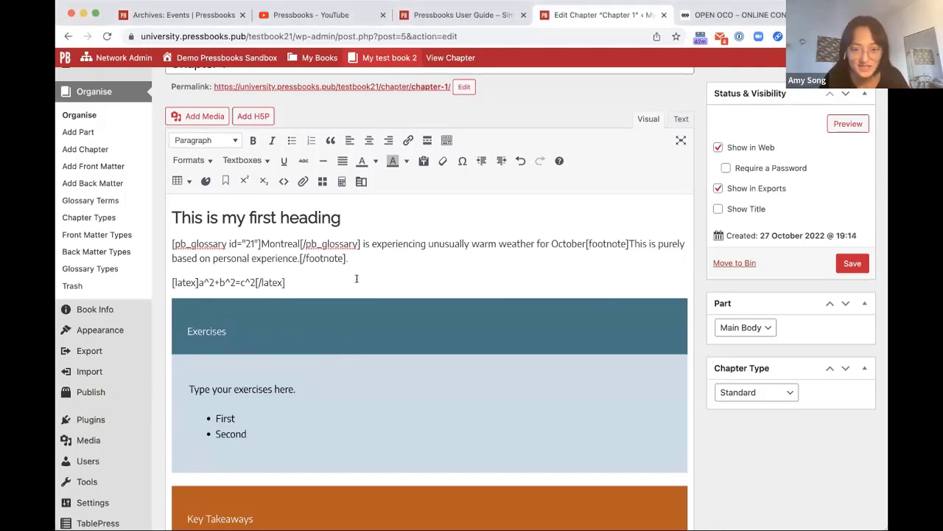
pyautogui.press('Return')
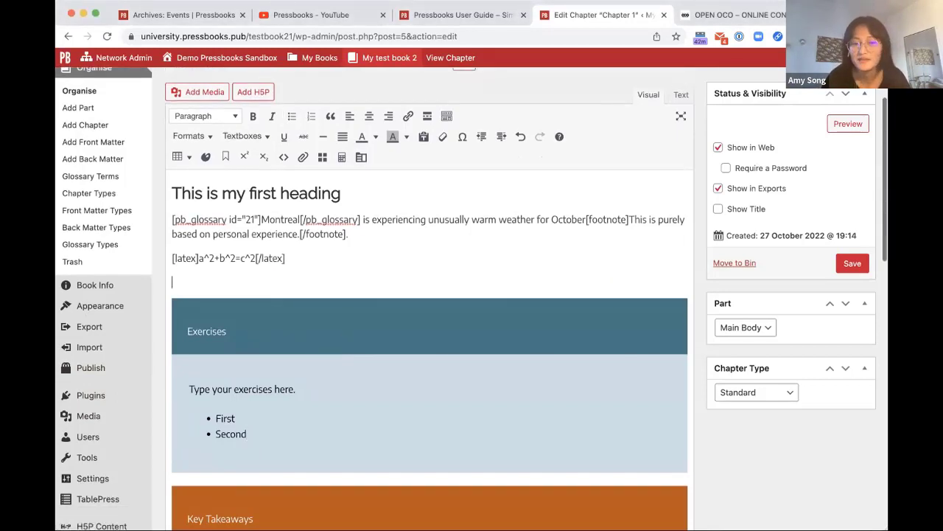
pyautogui.click(203, 94)
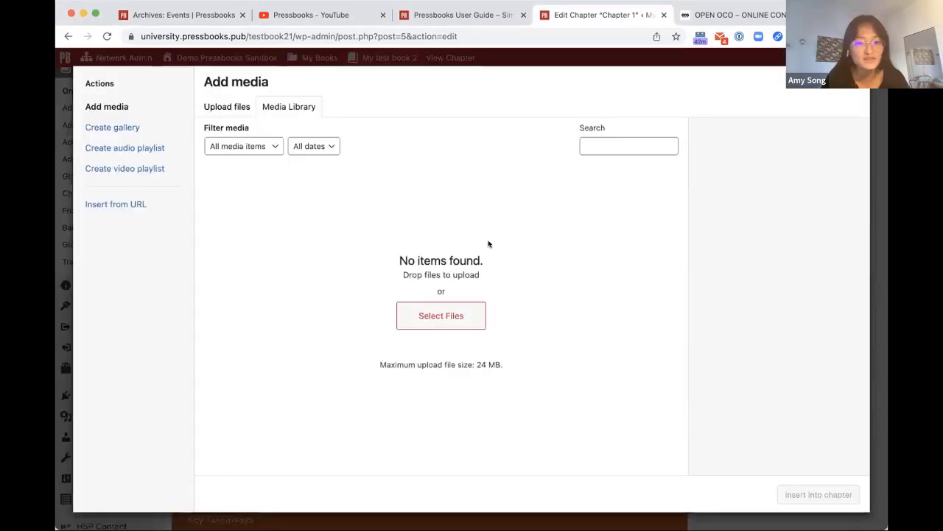
pyautogui.click(442, 314)
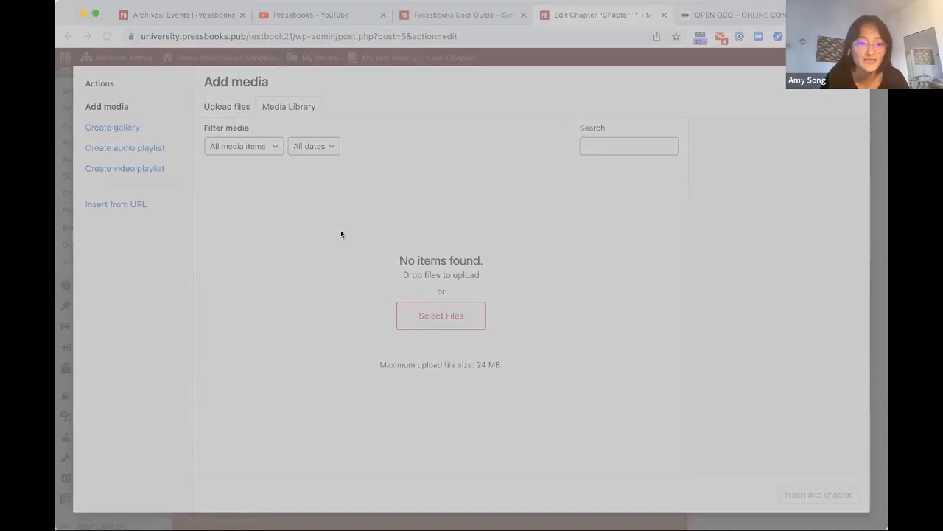
pyautogui.doubleClick(340, 234)
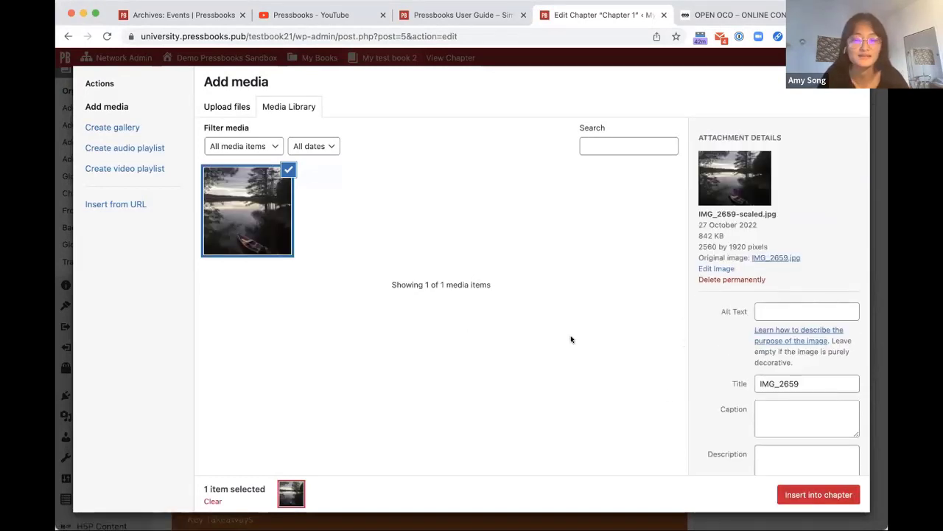
# - Examine the uploaded image's alt text, caption, description, attribution and display setting fields
pyautogui.scroll(-3, 776, 324)
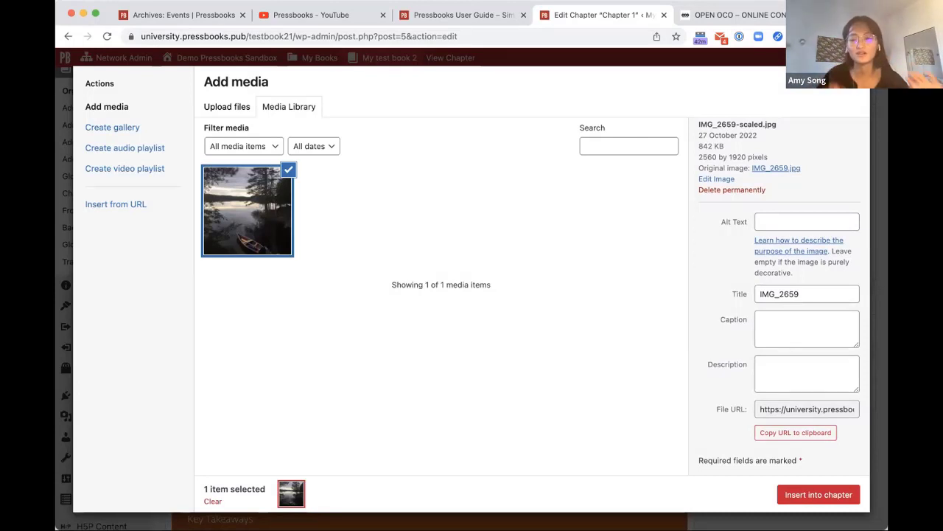
pyautogui.click(837, 252)
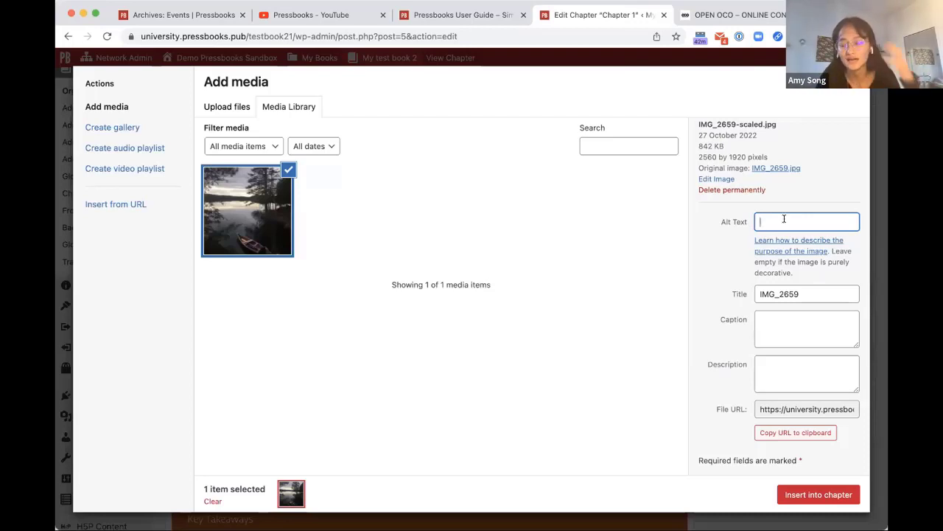
pyautogui.scroll(-3, 784, 218)
pyautogui.click(784, 219)
pyautogui.scroll(-7, 833, 300)
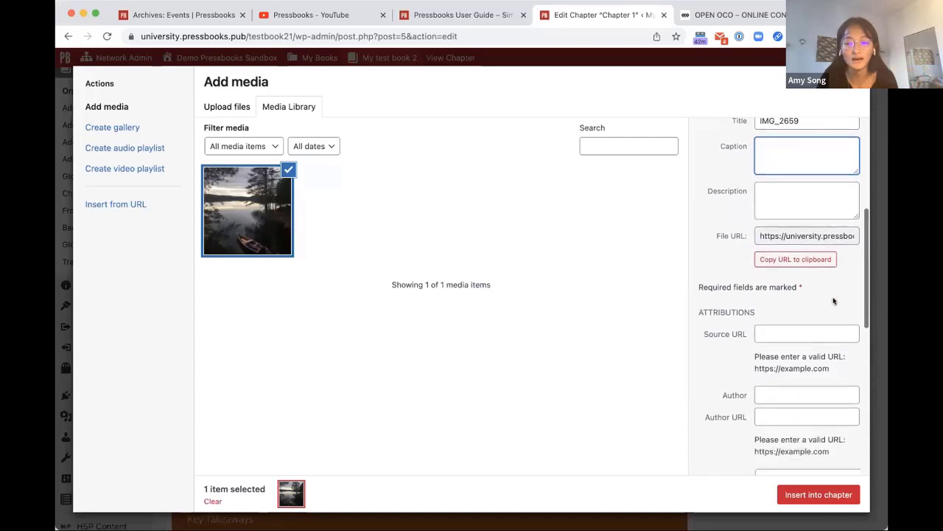
pyautogui.scroll(2, 834, 280)
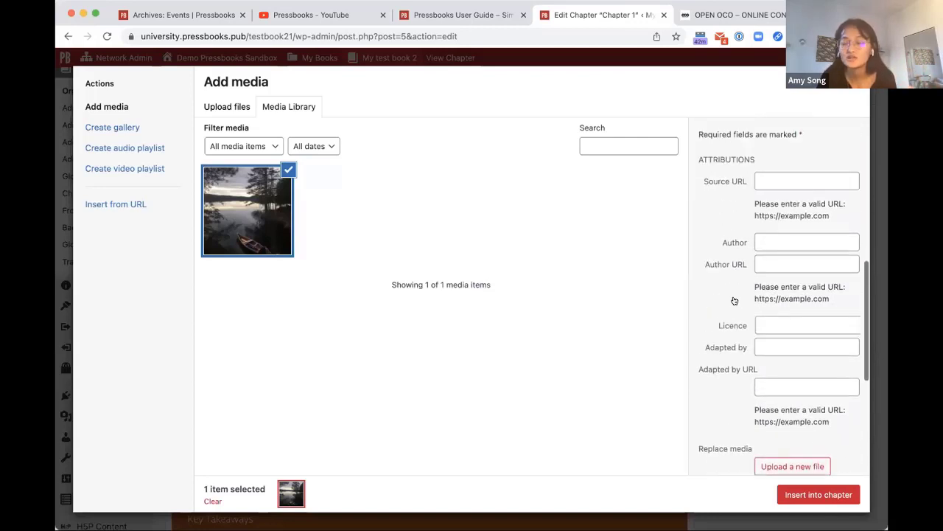
pyautogui.scroll(-2, 739, 109)
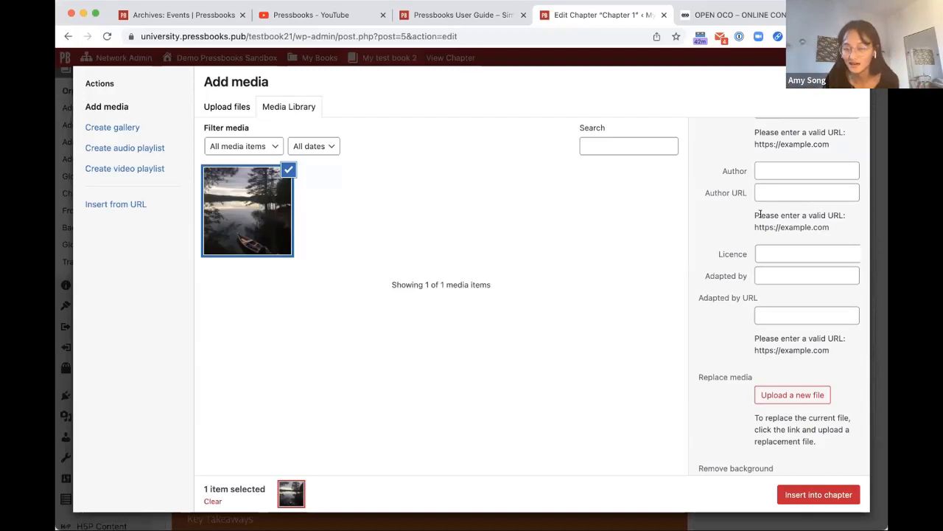
pyautogui.scroll(-5, 760, 213)
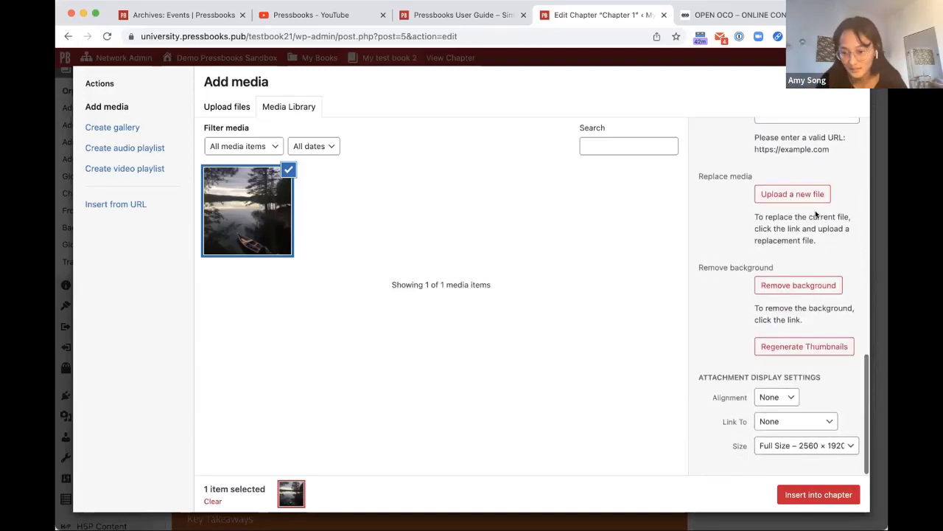
# - Set the image size to Large – 1024 × 768 and insert it into the chapter above the Exercises textbox
pyautogui.click(810, 451)
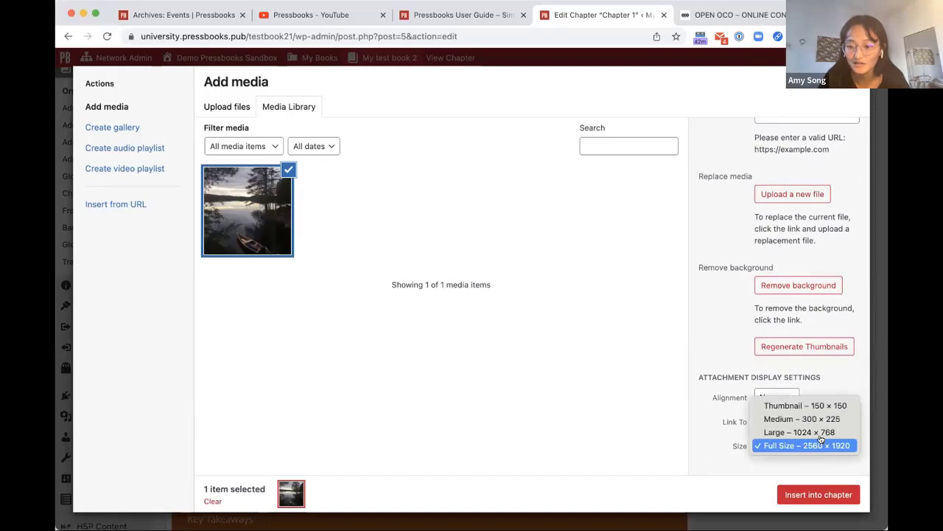
pyautogui.click(801, 430)
pyautogui.click(818, 495)
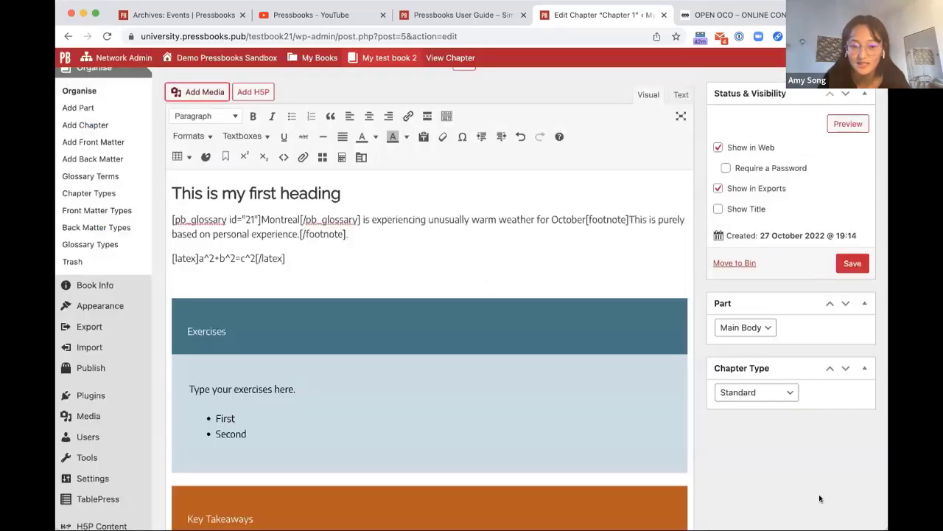
pyautogui.scroll(-3, 484, 273)
pyautogui.scroll(3, 485, 281)
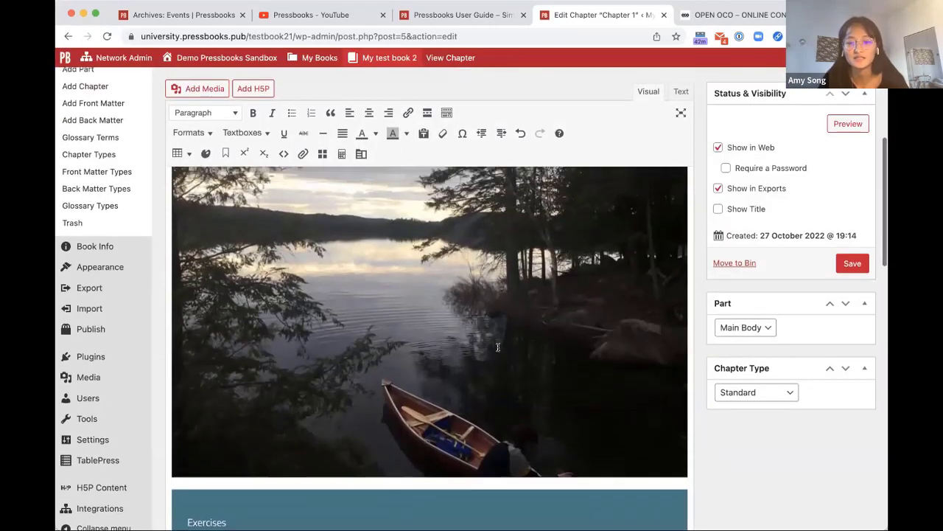
pyautogui.scroll(2, 498, 347)
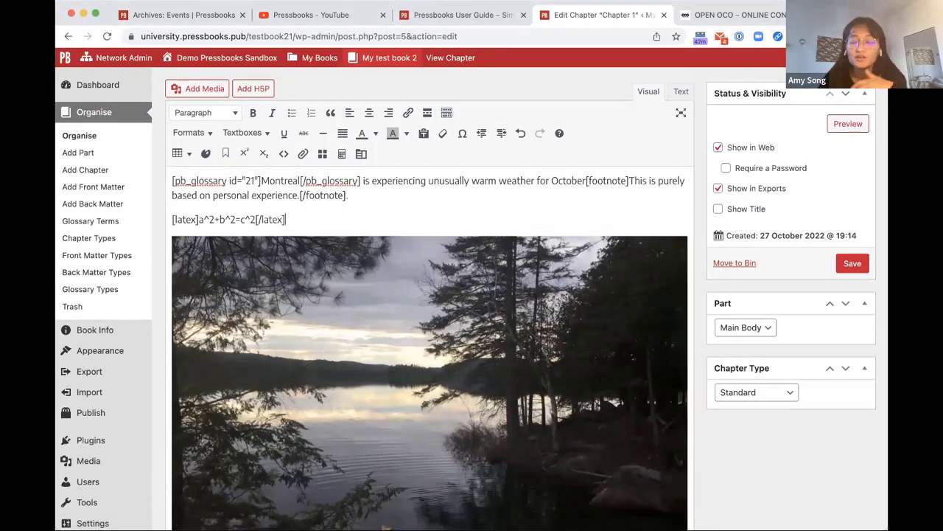
# - Add an empty line above the image, then switch to YouTube and open the Pressbooks channel's video "Introduction to Pressbooks", keeping it paused
pyautogui.press('Return')
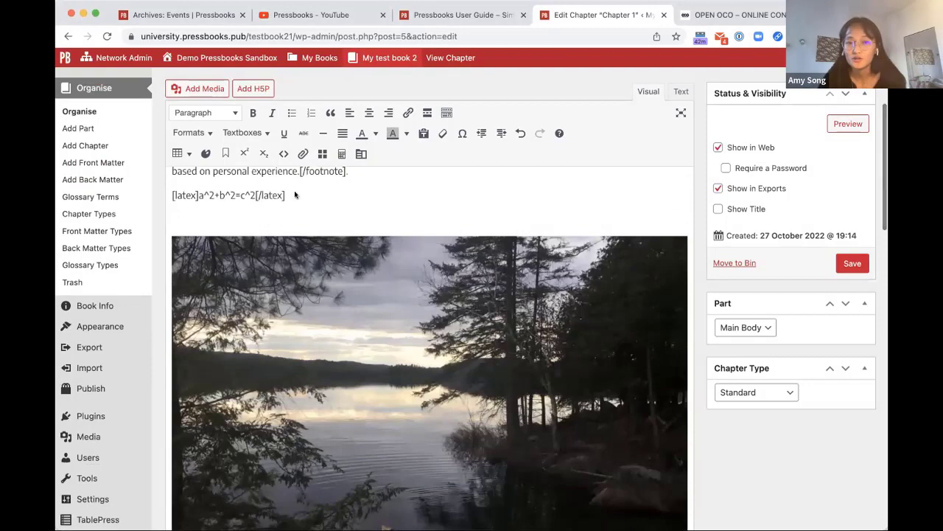
pyautogui.click(339, 16)
pyautogui.click(311, 199)
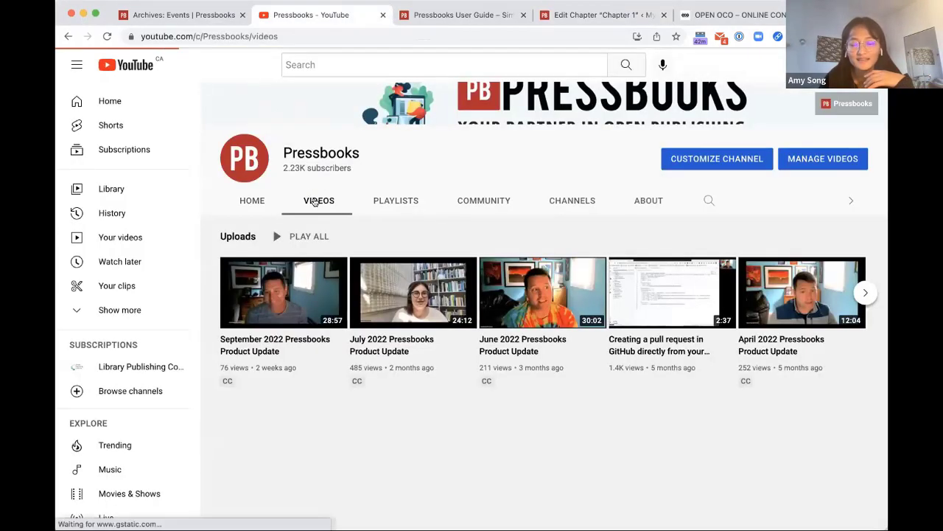
pyautogui.scroll(-5, 432, 219)
pyautogui.scroll(-3, 433, 219)
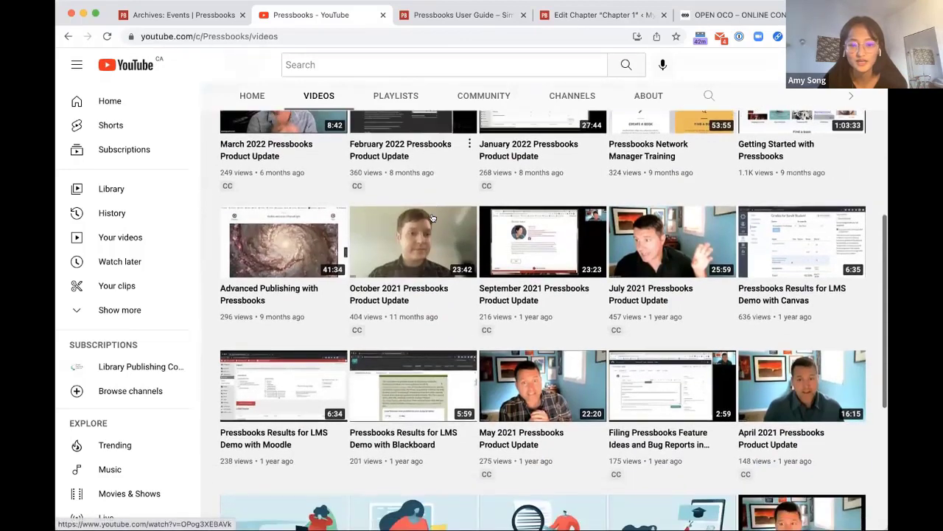
pyautogui.scroll(-1, 433, 218)
pyautogui.click(265, 328)
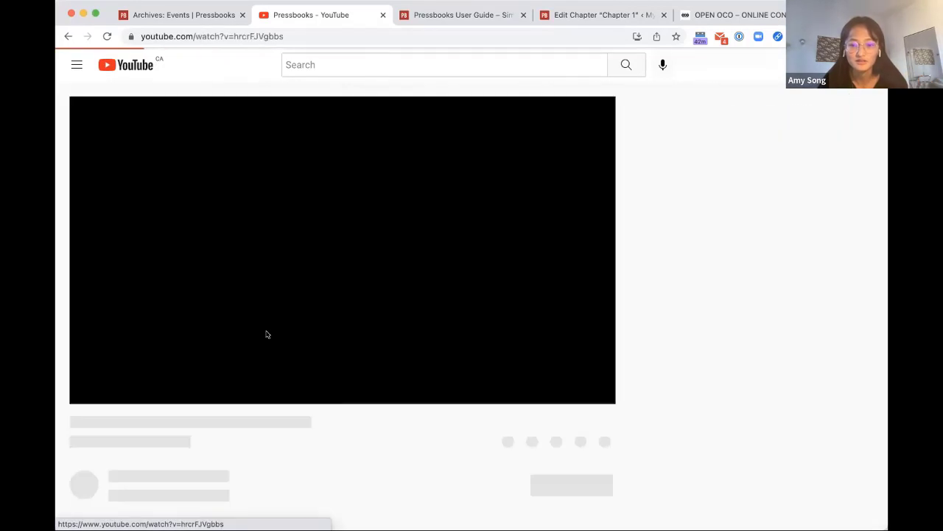
pyautogui.click(90, 389)
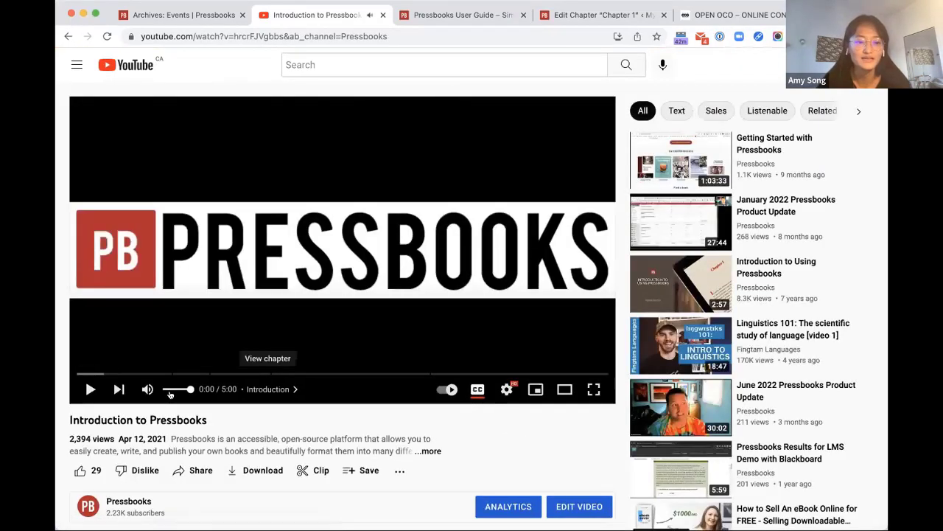
# - Copy the video's URL and embed the video on the empty line between the LaTeX equation and the image in Chapter 1
pyautogui.click(436, 36)
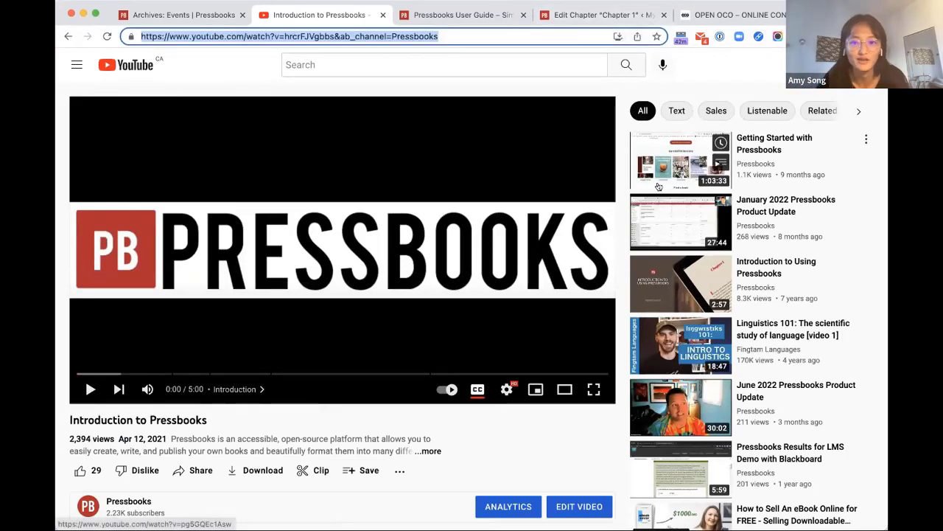
pyautogui.click(610, 16)
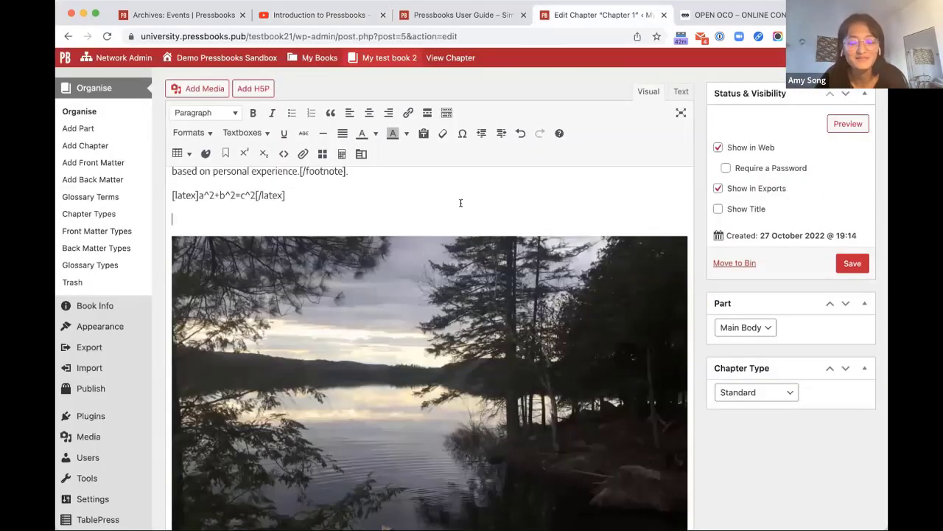
pyautogui.click(324, 14)
pyautogui.click(295, 35)
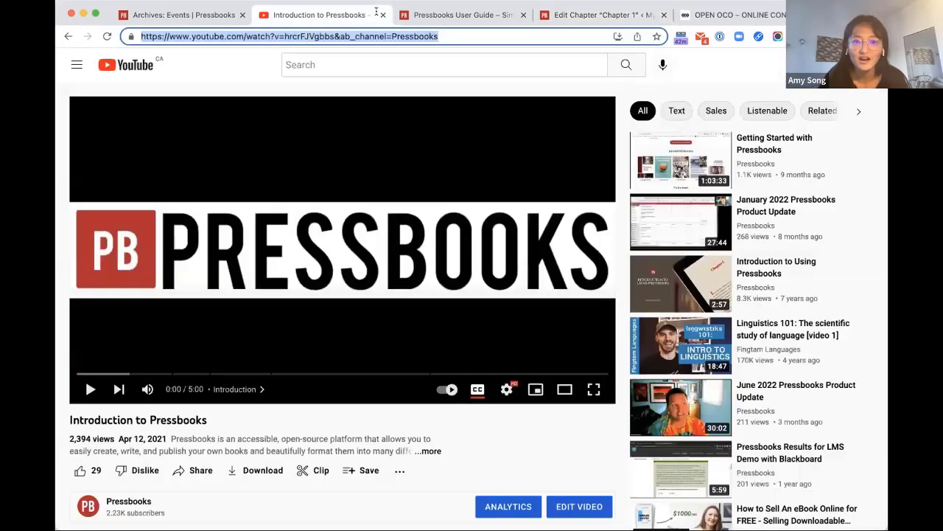
pyautogui.hotkey('ctrl', 'c')
pyautogui.click(609, 15)
pyautogui.hotkey('ctrl', 'v')
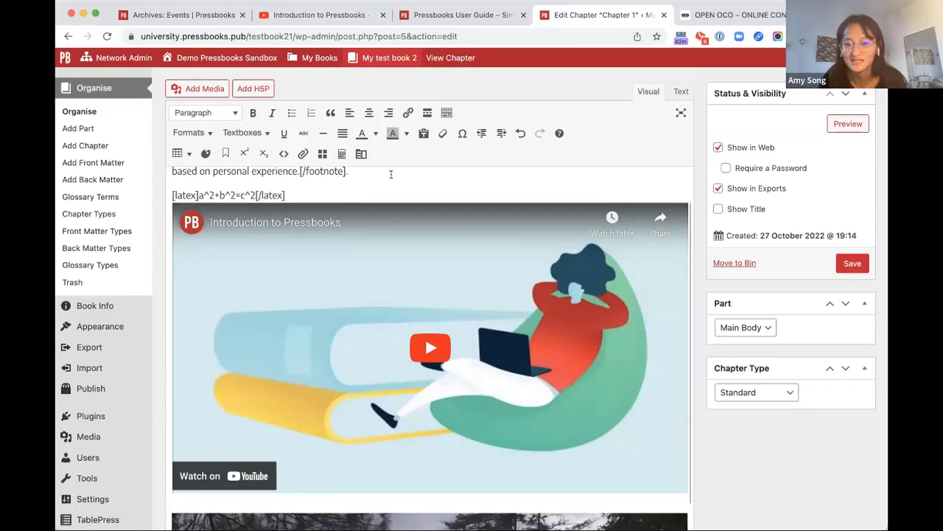
# - Briefly play the embedded "Introduction to Pressbooks" video inside the Chapter 1 editor and pause it
pyautogui.click(445, 345)
pyautogui.click(444, 344)
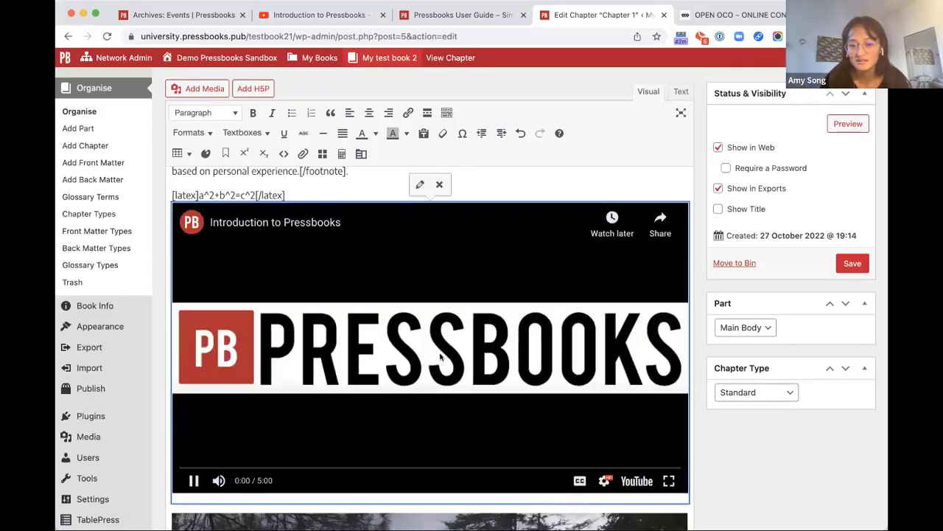
pyautogui.click(444, 344)
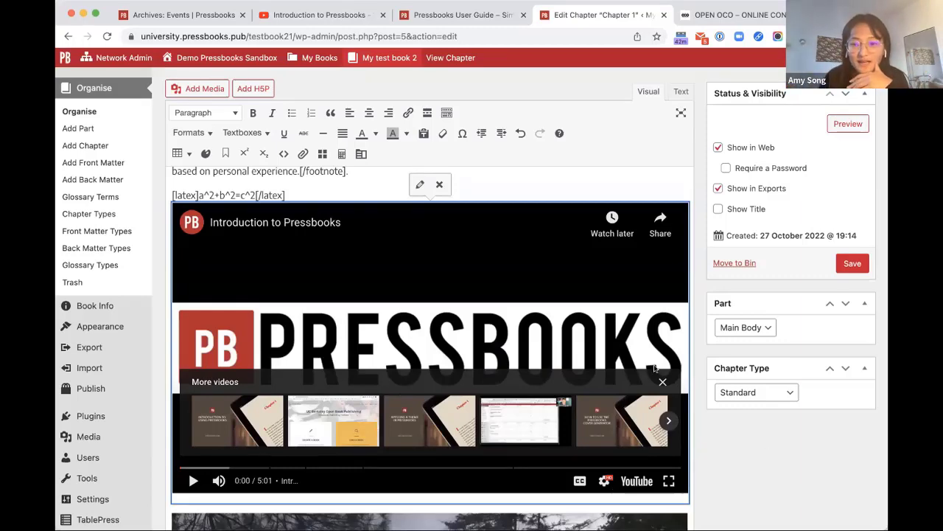
# - Look over the content of Chapter 1 in the editor and open the chapter's web preview
pyautogui.scroll(5, 798, 237)
pyautogui.scroll(-5, 650, 315)
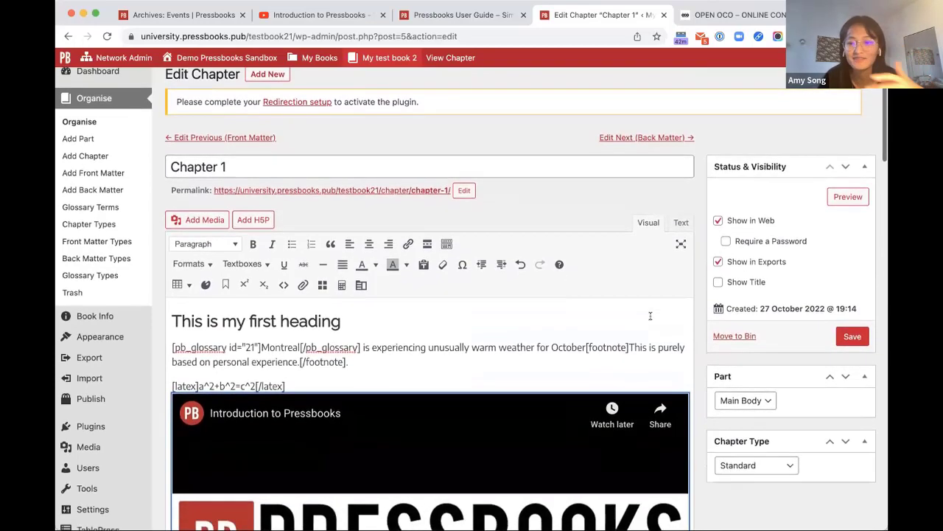
pyautogui.scroll(-6, 661, 305)
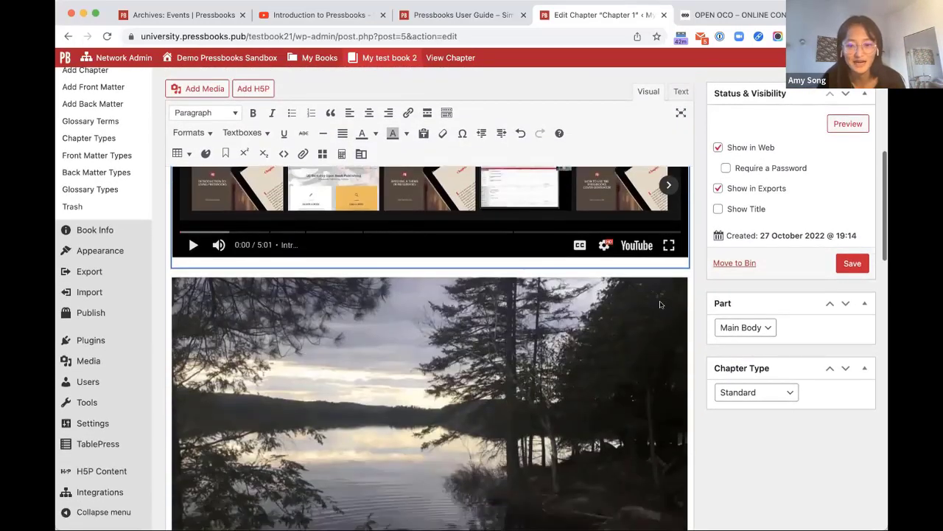
pyautogui.scroll(3, 660, 305)
pyautogui.scroll(5, 659, 305)
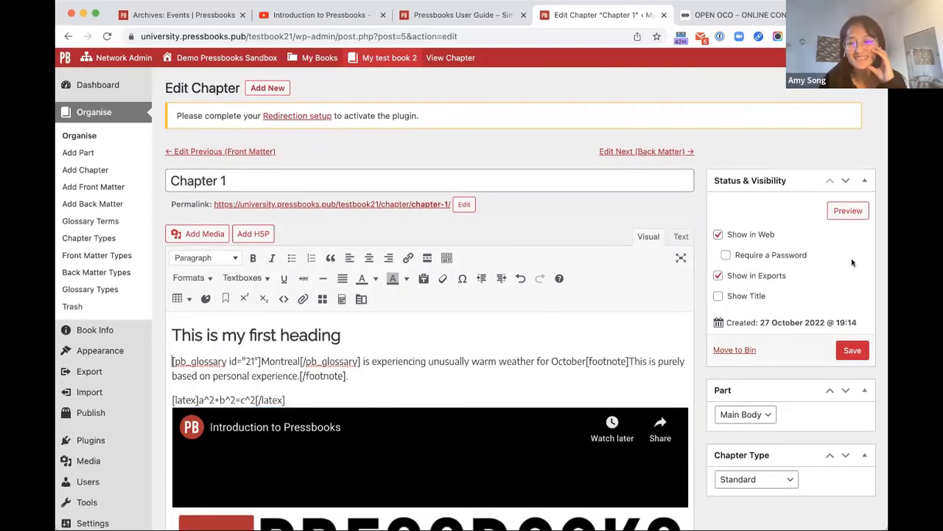
pyautogui.click(855, 209)
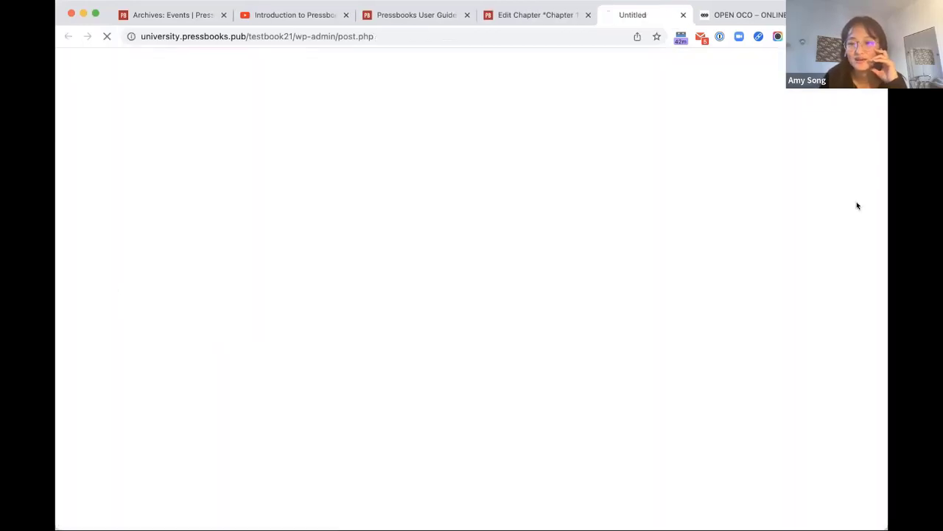
pyautogui.scroll(-5, 680, 272)
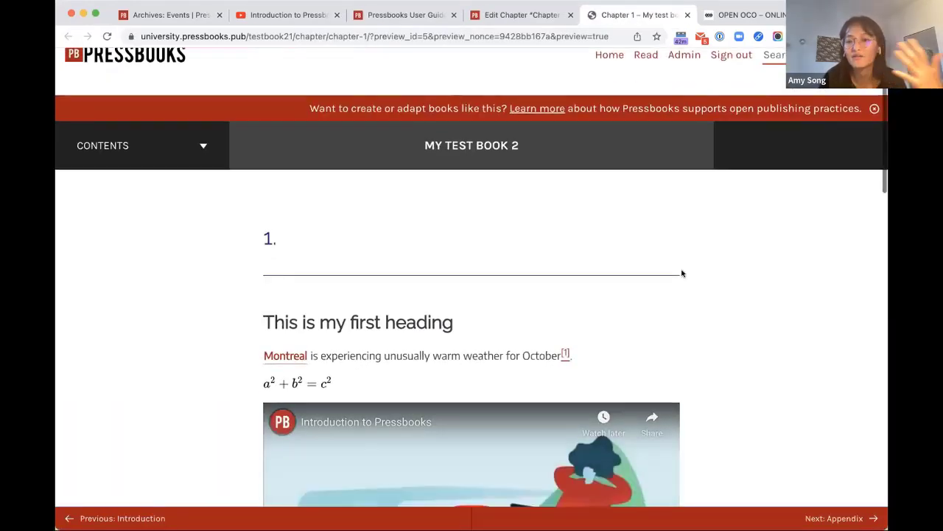
pyautogui.scroll(3, 681, 274)
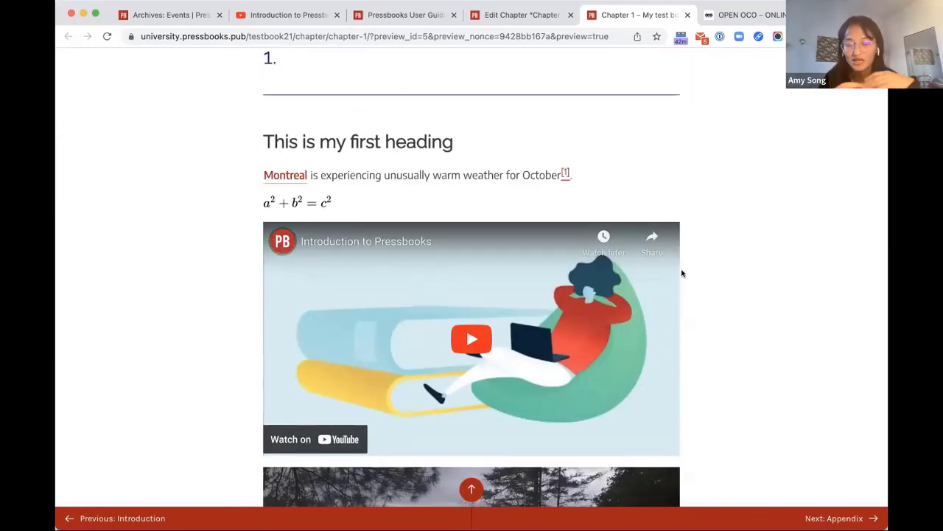
# - Check the heading "This is my first heading" in the preview, then show and dismiss the glossary definition of Montreal
pyautogui.moveTo(264, 141); pyautogui.dragTo(454, 150)
pyautogui.click(454, 151)
pyautogui.moveTo(302, 174)
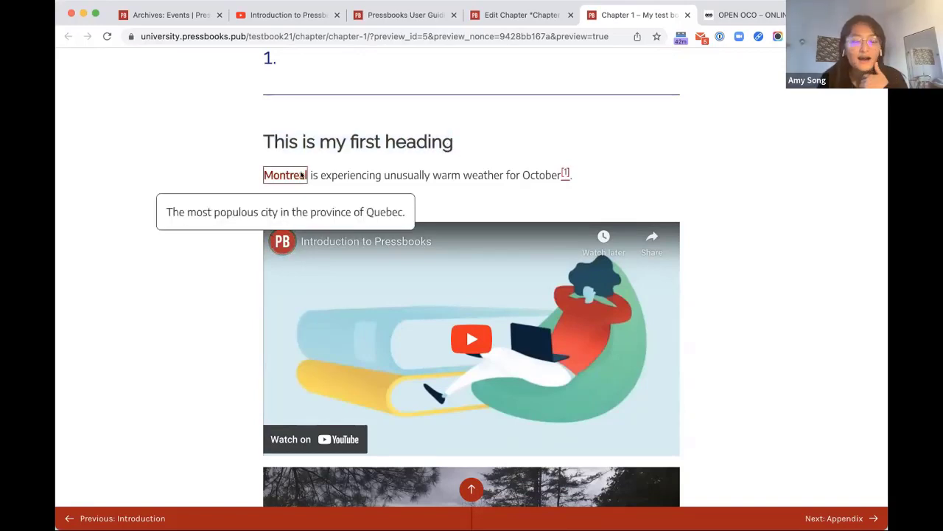
pyautogui.tripleClick(254, 213)
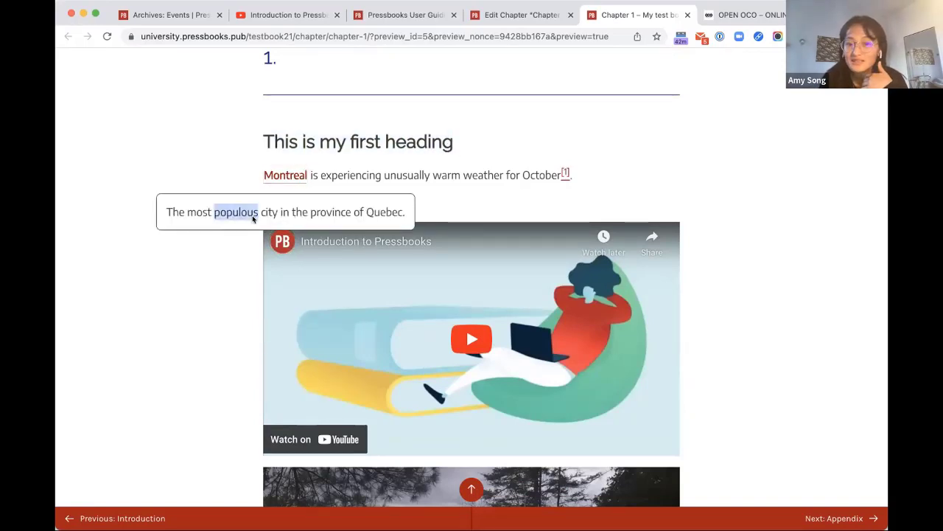
pyautogui.click(255, 213)
pyautogui.tripleClick(252, 213)
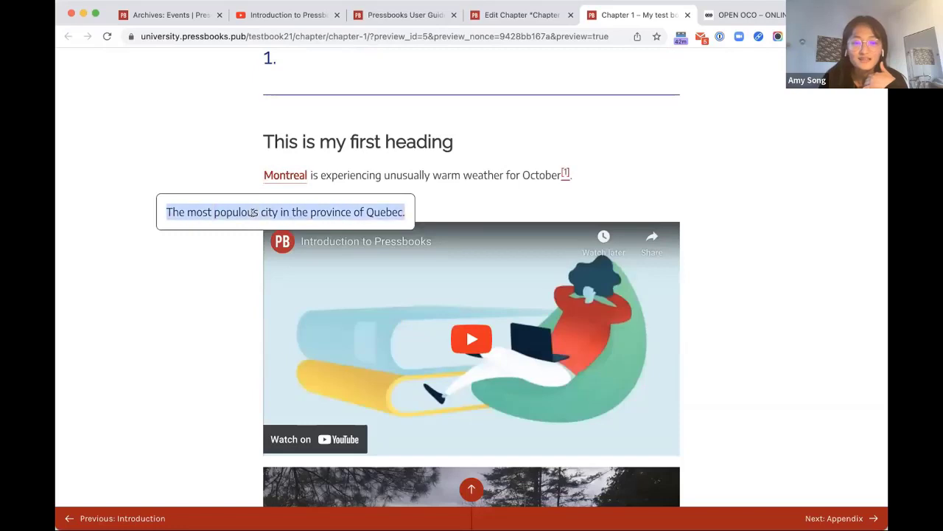
pyautogui.click(280, 214)
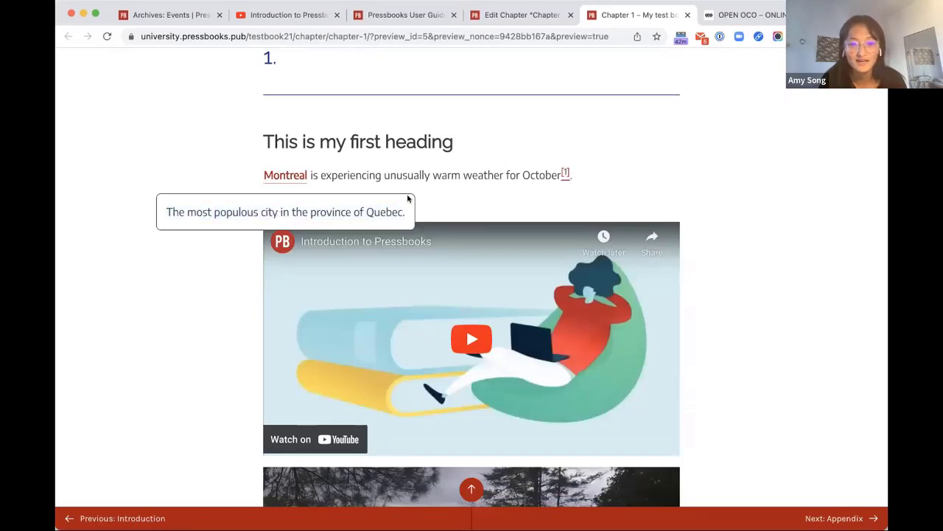
pyautogui.click(543, 203)
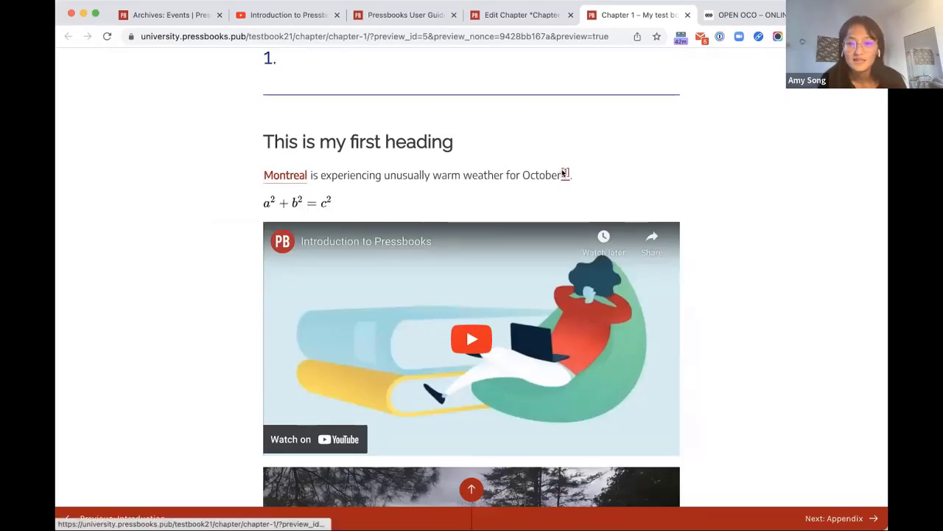
# - Follow the footnote marker after October and view the Show Math As options of the rendered LaTeX equation
pyautogui.click(565, 171)
pyautogui.click(501, 198)
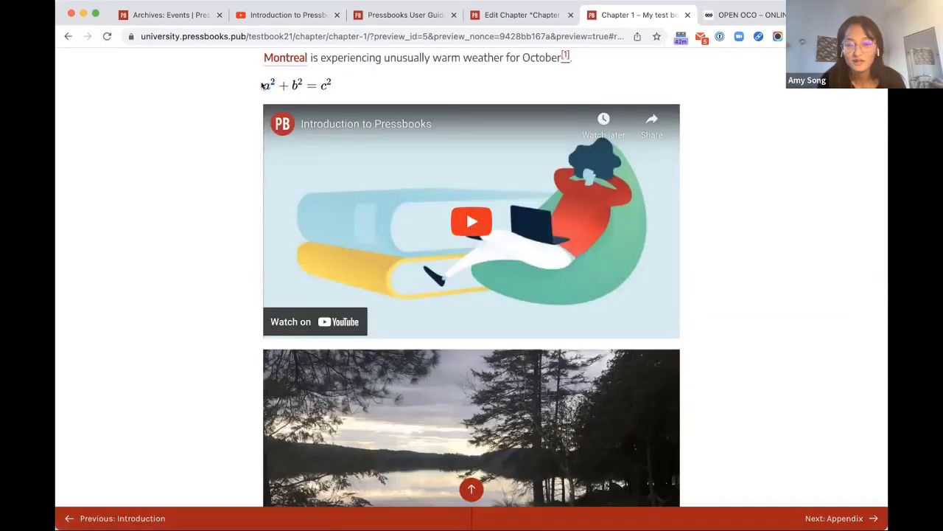
pyautogui.moveTo(265, 85); pyautogui.dragTo(336, 85)
pyautogui.click(336, 85)
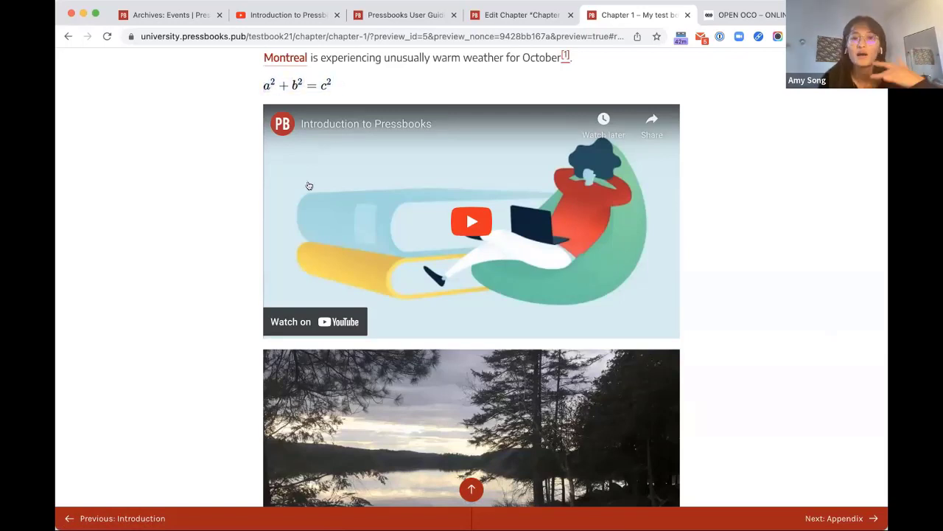
pyautogui.rightClick(293, 87)
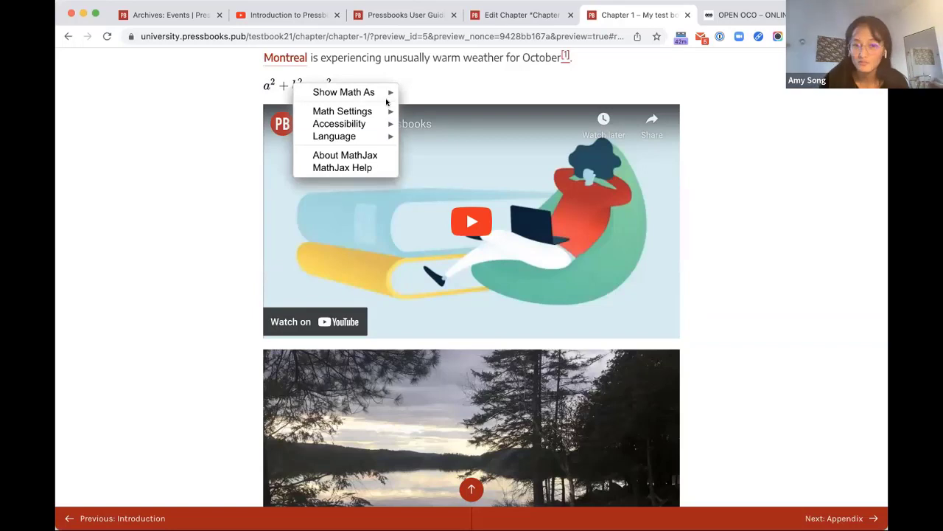
pyautogui.moveTo(391, 91)
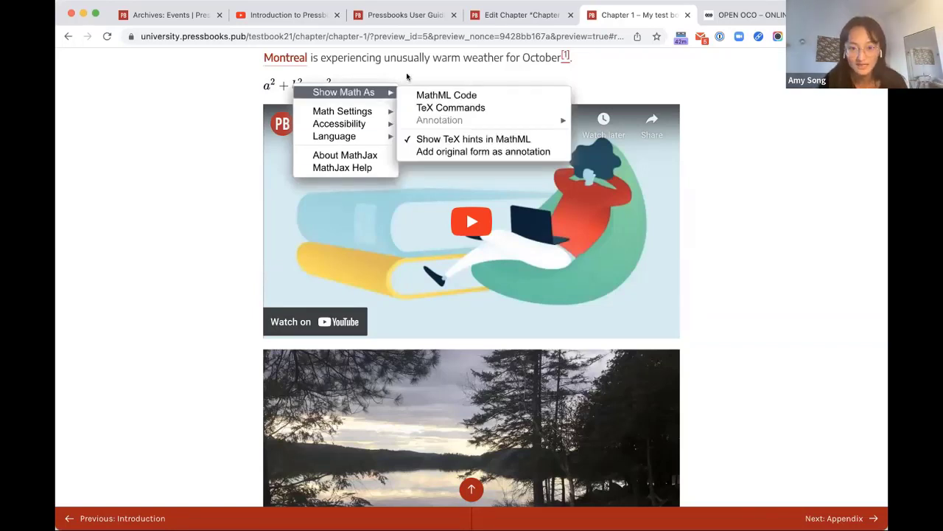
pyautogui.click(406, 76)
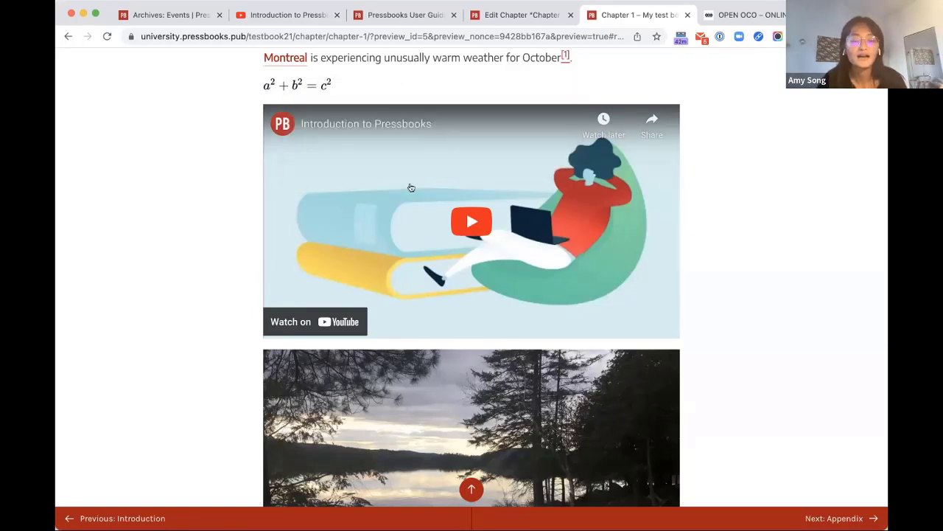
# - Briefly play the embedded video in the Chapter 1 preview and pause it
pyautogui.click(483, 263)
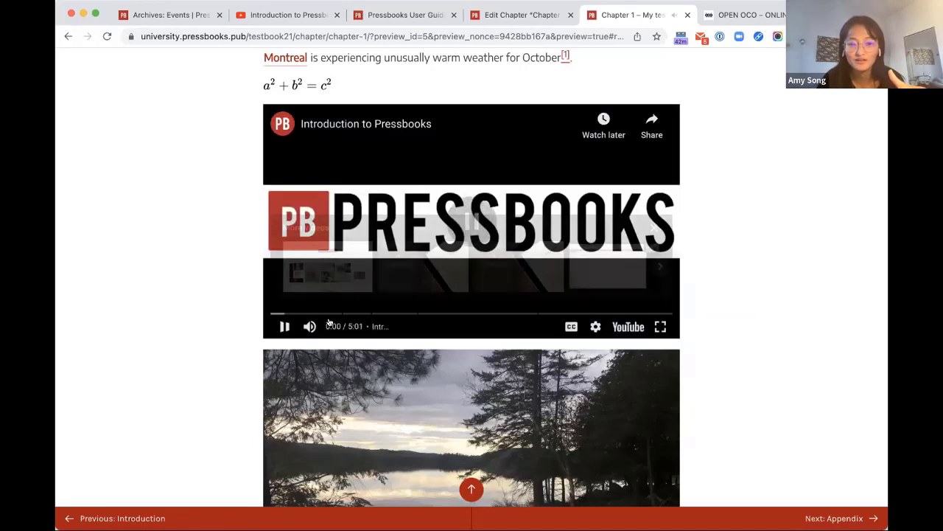
pyautogui.click(635, 220)
pyautogui.scroll(-5, 470, 351)
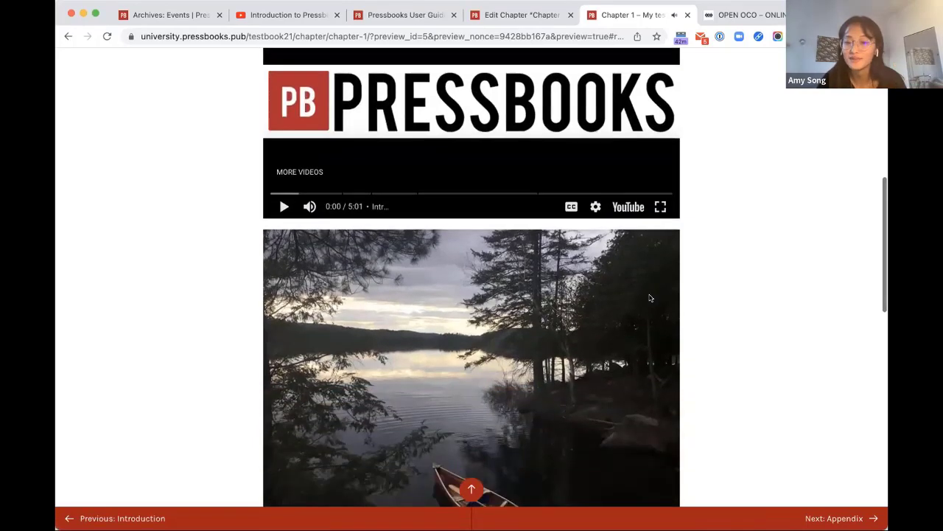
# - Examine the rest of the chapter preview: the lake image, the Exercises and Key Takeaways textboxes and the footnote
pyautogui.scroll(-3, 516, 342)
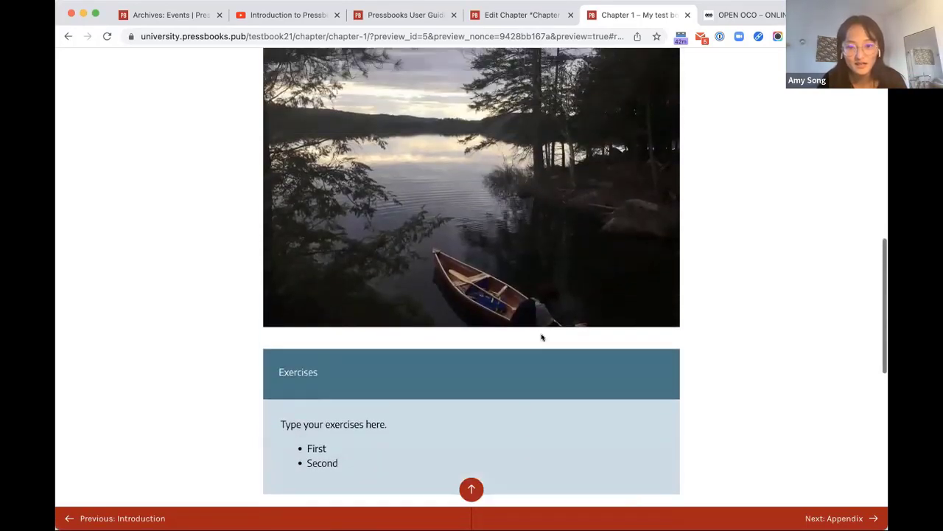
pyautogui.scroll(5, 438, 260)
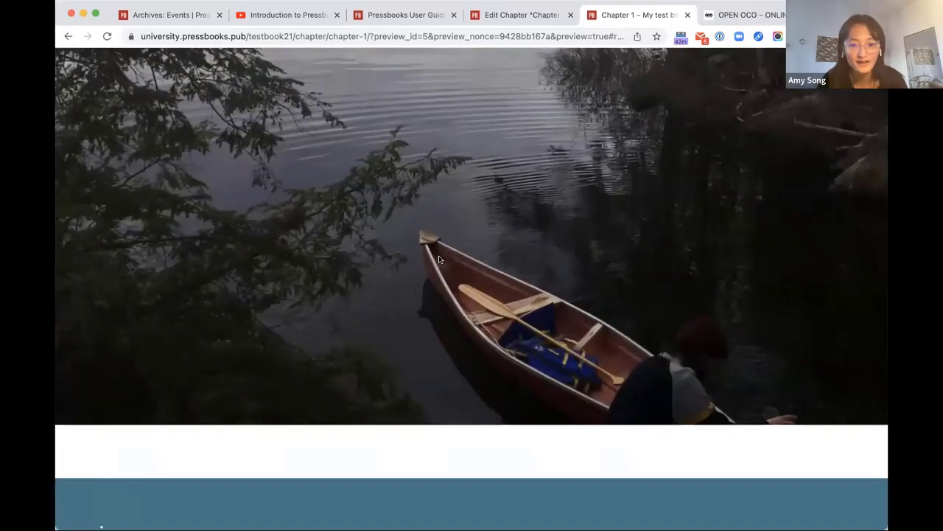
pyautogui.scroll(-5, 439, 259)
pyautogui.scroll(-8, 438, 258)
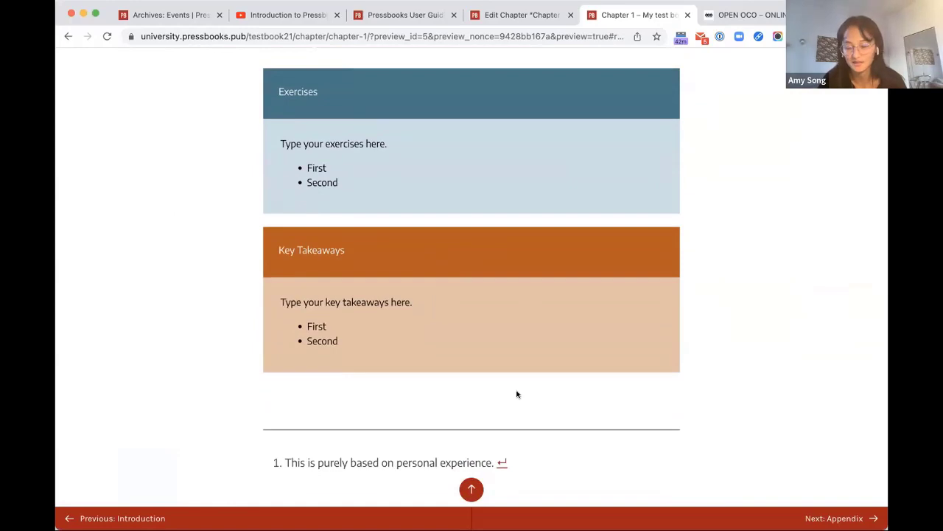
pyautogui.scroll(-2, 517, 394)
pyautogui.scroll(10, 517, 395)
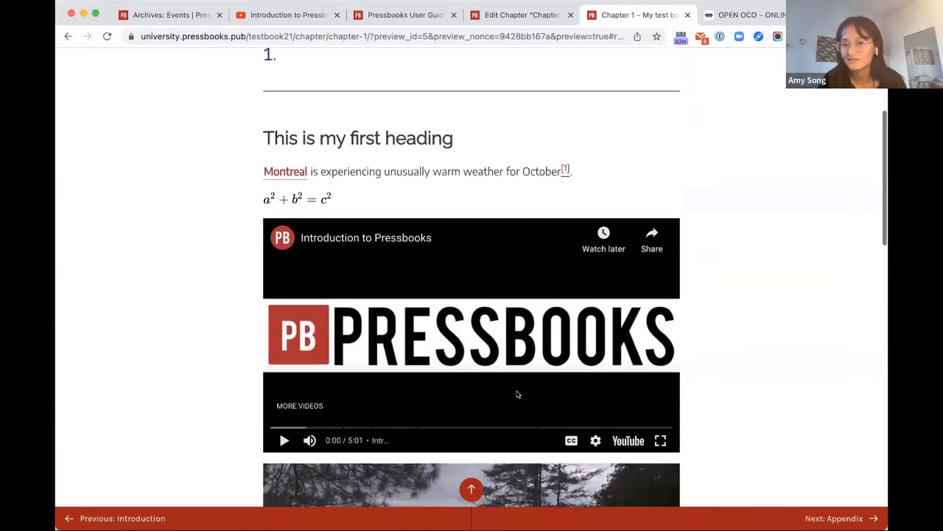
pyautogui.scroll(-5, 516, 394)
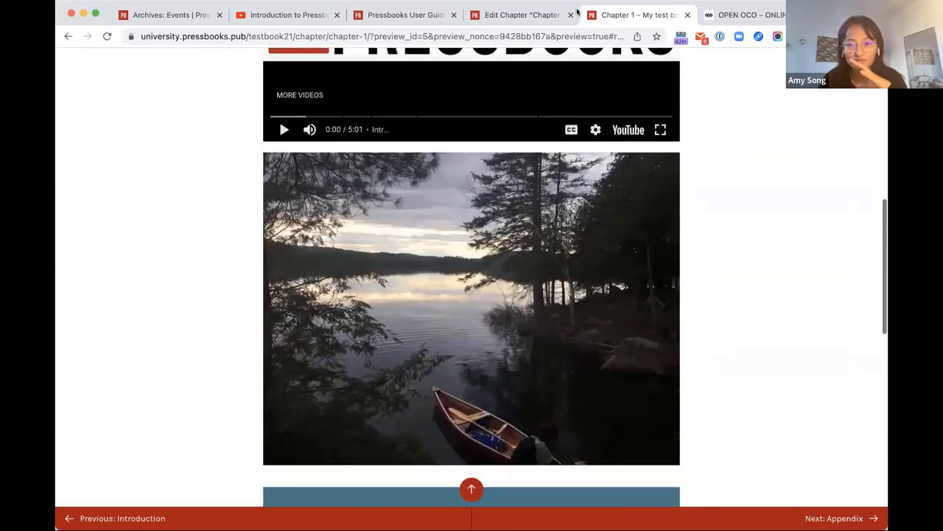
pyautogui.scroll(10, 649, 192)
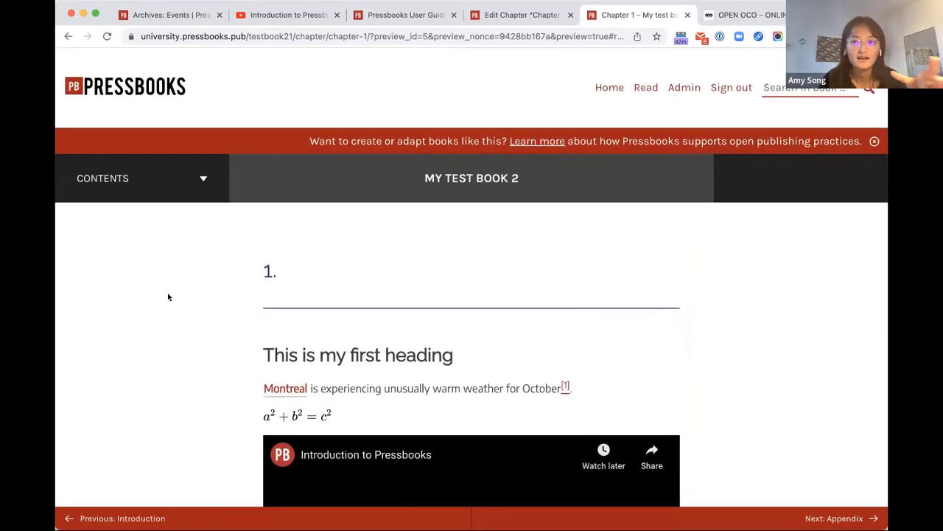
pyautogui.scroll(-2, 168, 297)
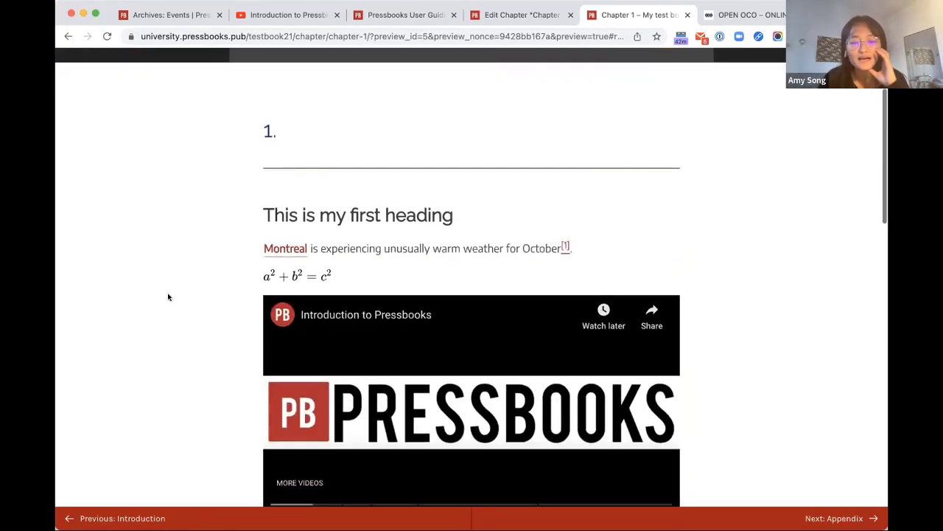
pyautogui.scroll(-3, 168, 297)
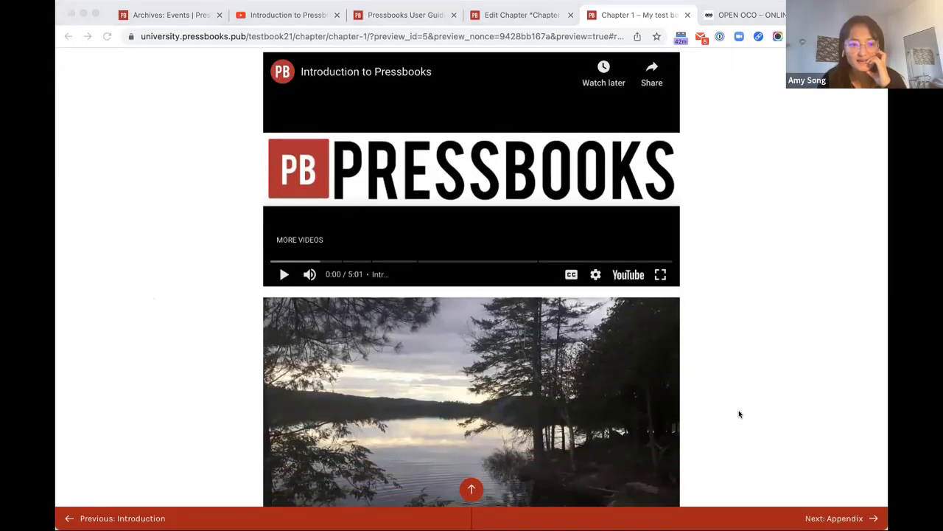
pyautogui.scroll(-10, 739, 414)
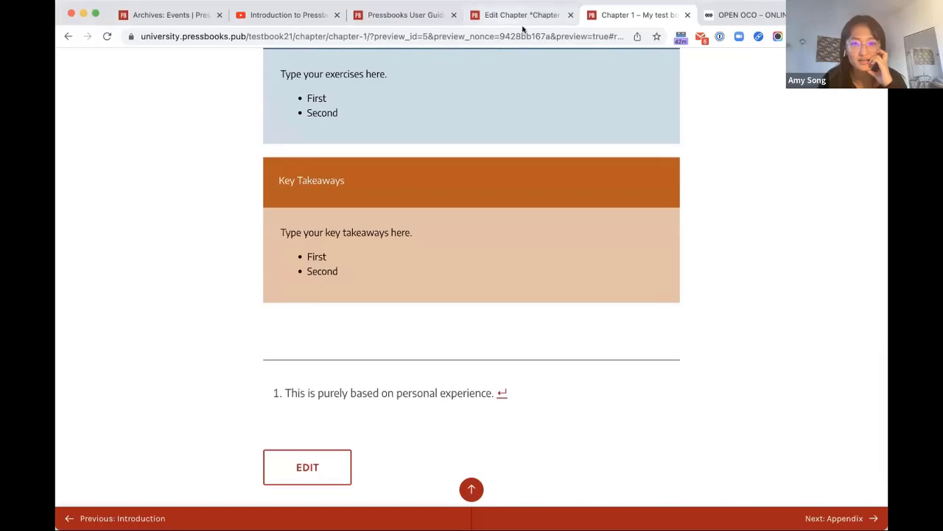
# - Return to the Chapter 1 editor and review its heading, glossary, footnote and LaTeX text, embedded video and lake image
pyautogui.click(523, 16)
pyautogui.scroll(-5, 590, 220)
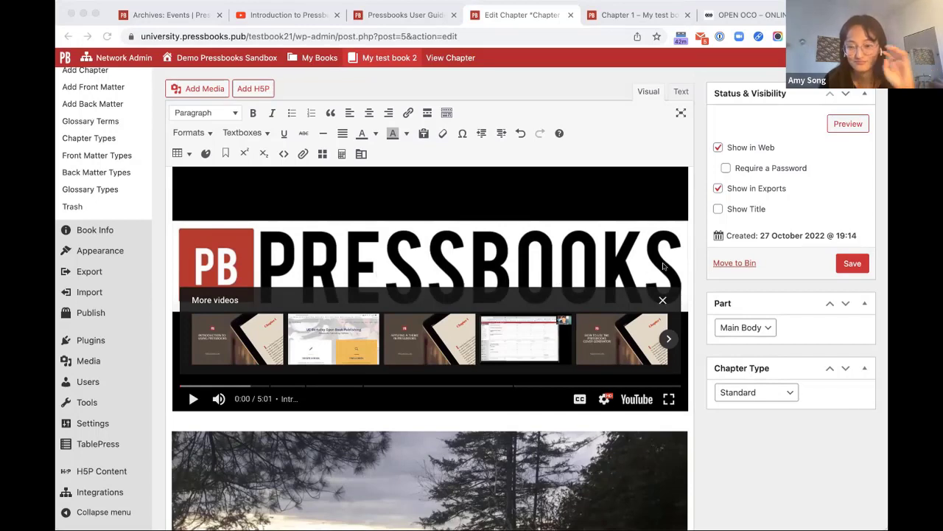
pyautogui.click(689, 281)
pyautogui.scroll(5, 690, 281)
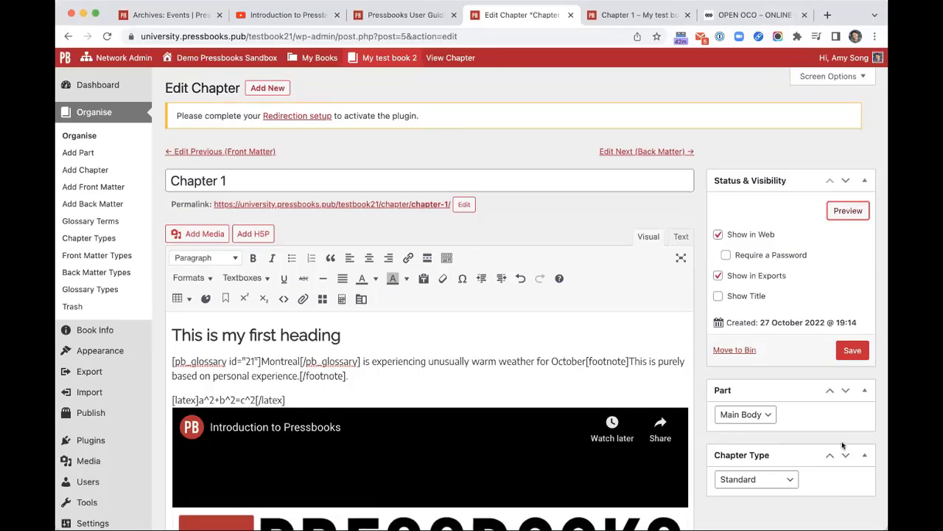
pyautogui.scroll(-4, 598, 384)
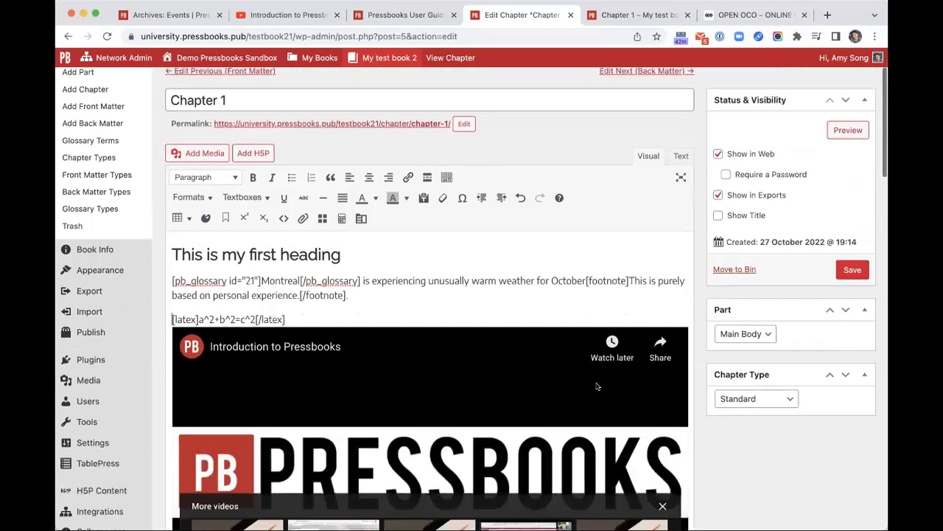
pyautogui.scroll(-3, 712, 415)
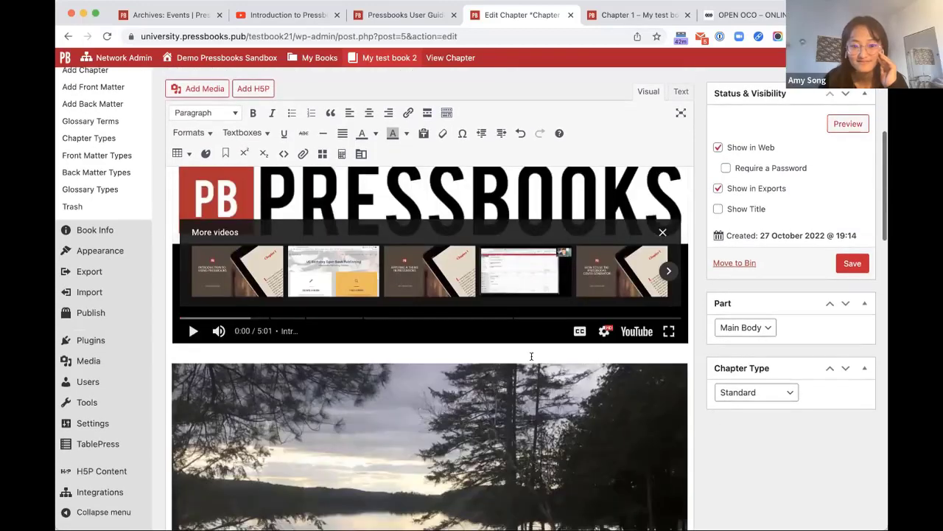
pyautogui.scroll(-3, 538, 347)
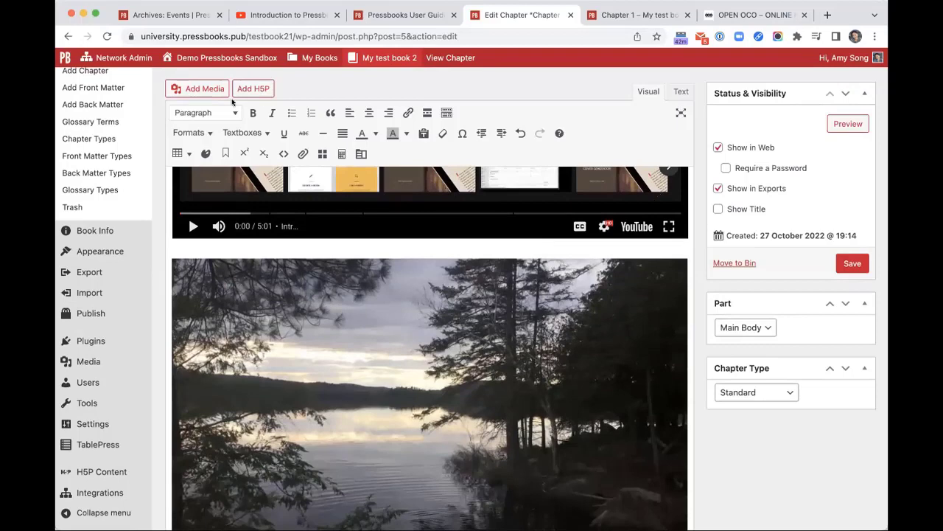
# - Check the file upload option for media, and insert the lake photo IMG_2659 from the media library at Medium size
pyautogui.click(177, 89)
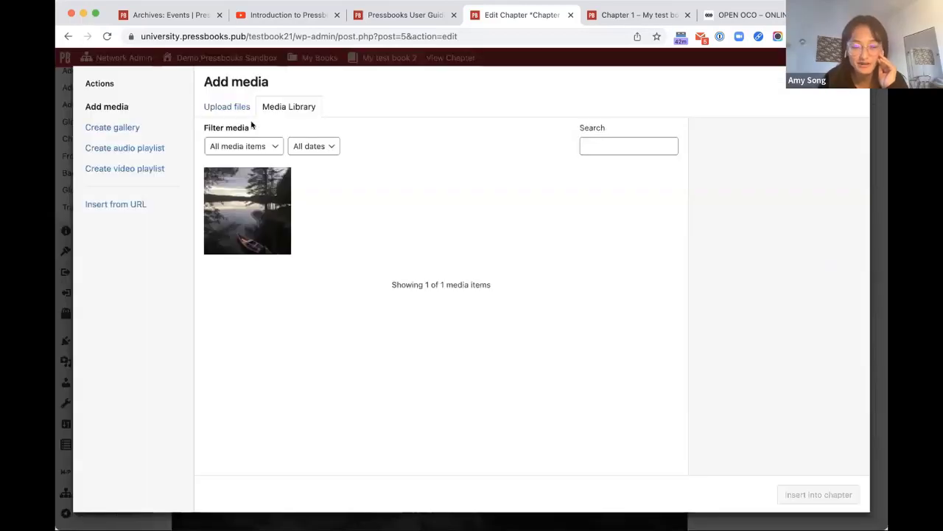
pyautogui.click(262, 196)
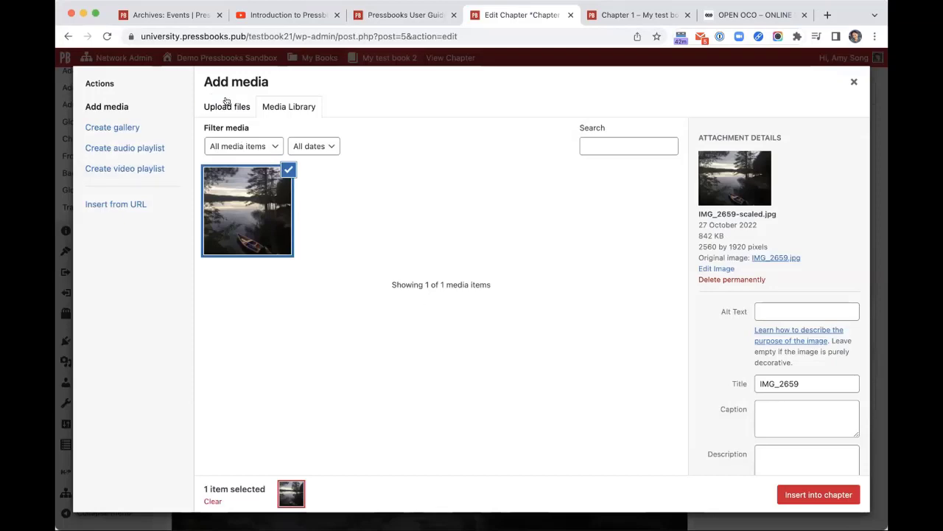
pyautogui.click(226, 104)
pyautogui.click(537, 290)
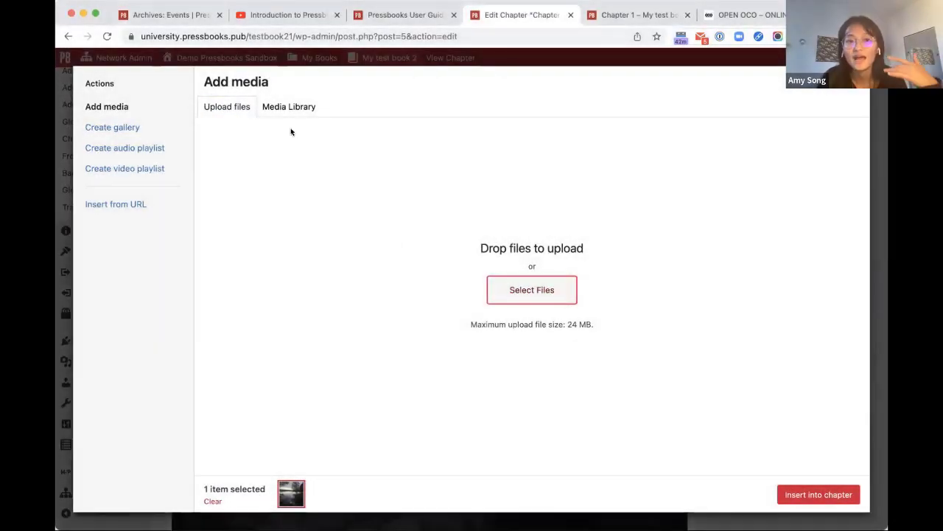
pyautogui.click(291, 107)
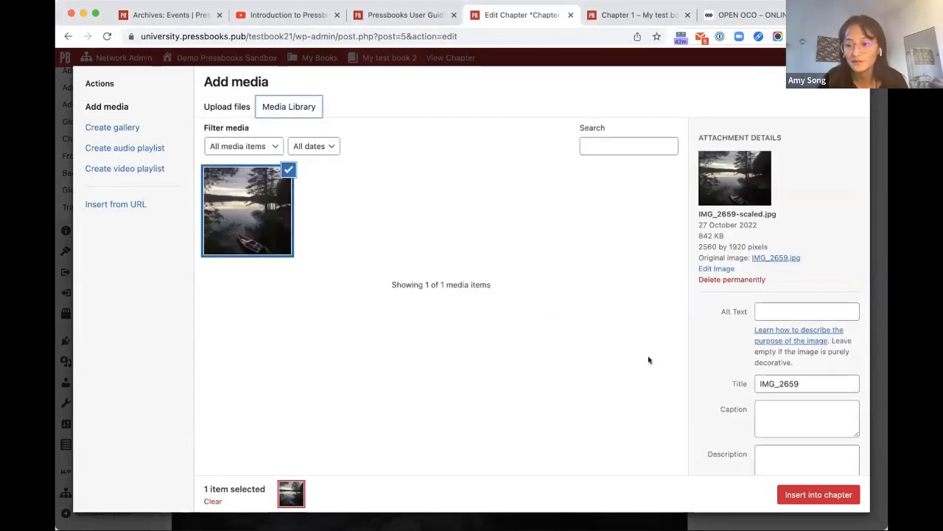
pyautogui.scroll(-10, 705, 373)
pyautogui.click(809, 447)
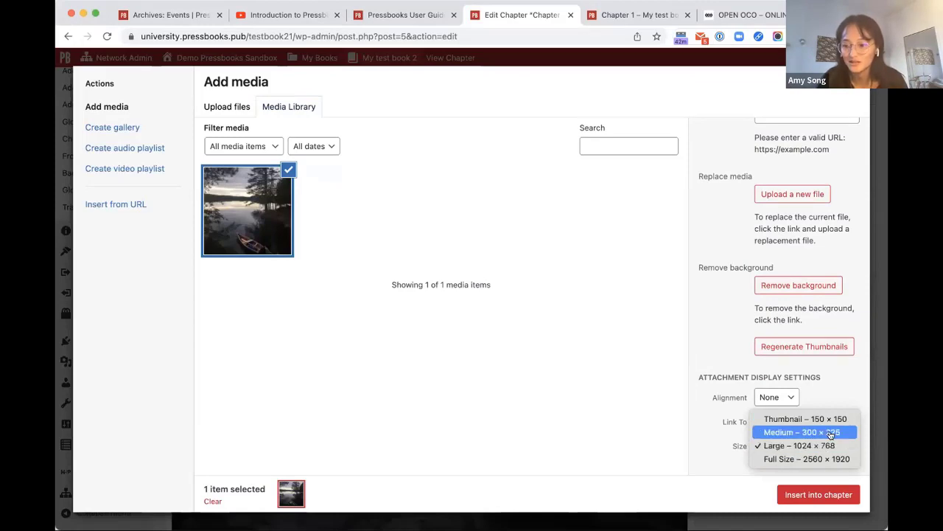
pyautogui.click(831, 433)
pyautogui.click(818, 495)
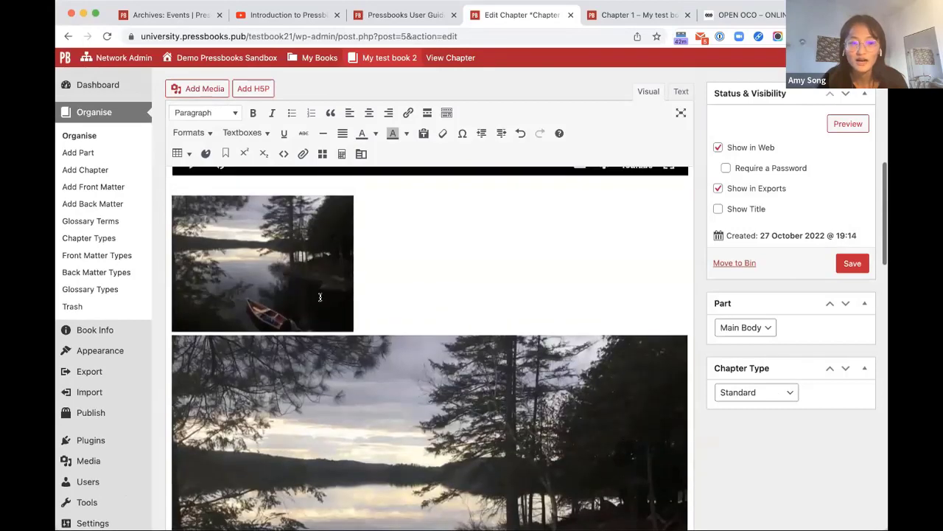
# - Enlarge the newly inserted medium lake photo proportionally to nearly twice its width
pyautogui.click(320, 297)
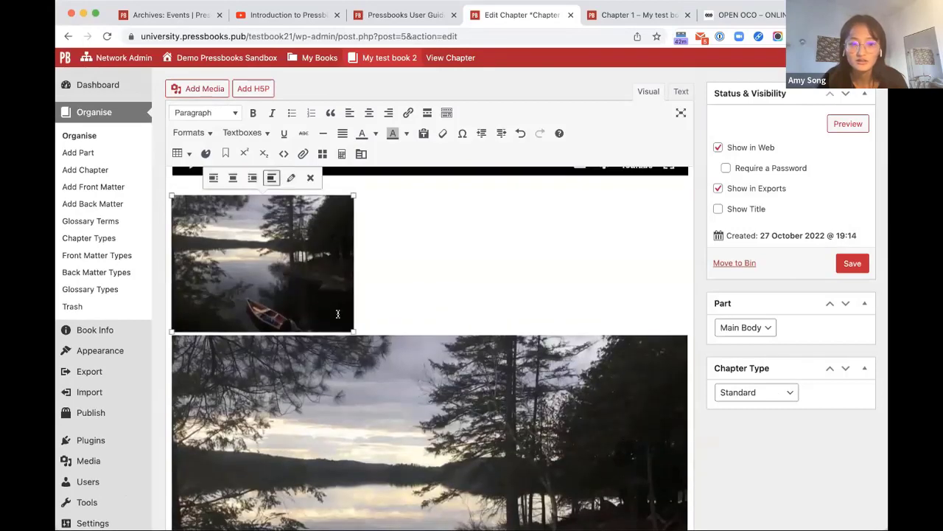
pyautogui.moveTo(353, 330); pyautogui.dragTo(496, 398)
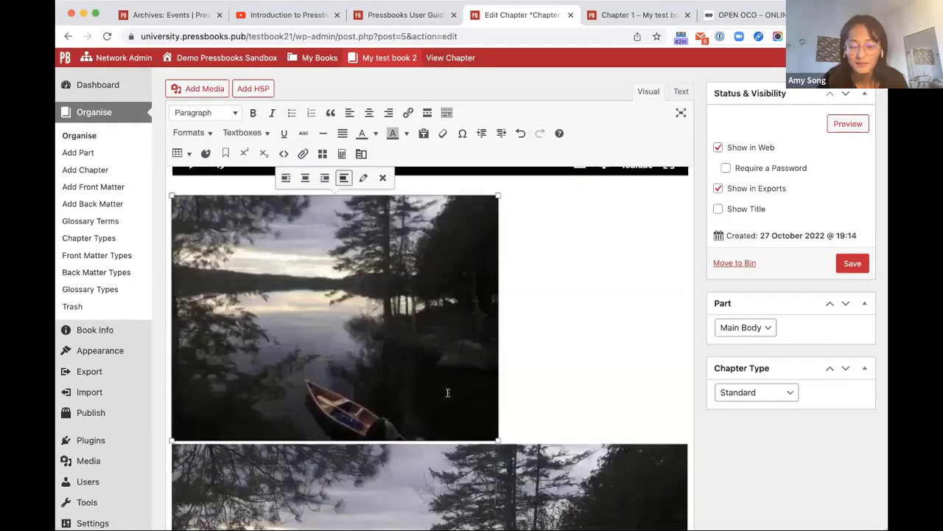
pyautogui.click(547, 374)
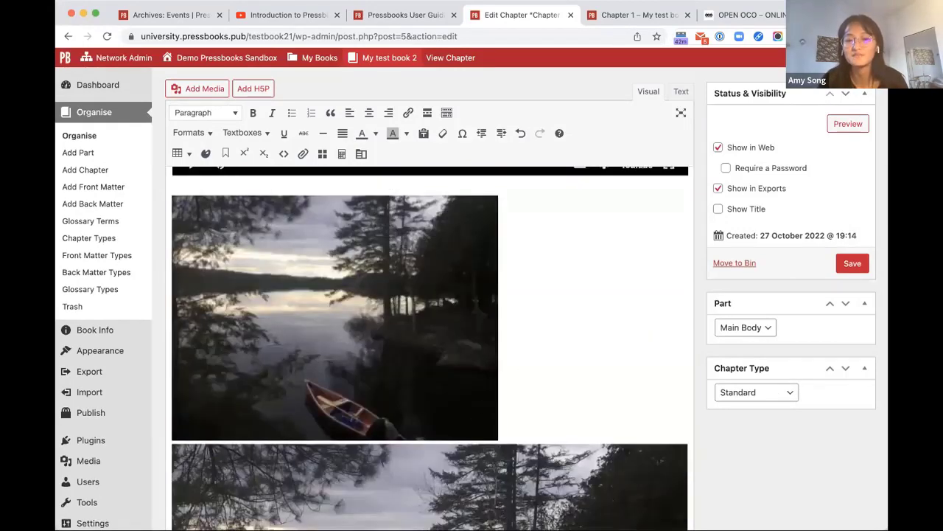
# - Examine the large lake photo and its placement between the embedded video and the Exercises textbox
pyautogui.scroll(-5, 430, 346)
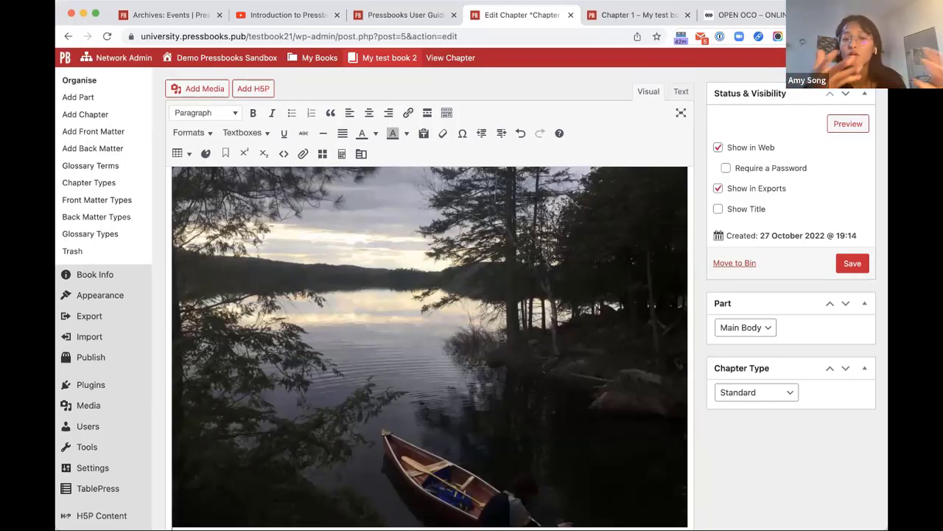
pyautogui.click(562, 415)
pyautogui.scroll(3, 563, 415)
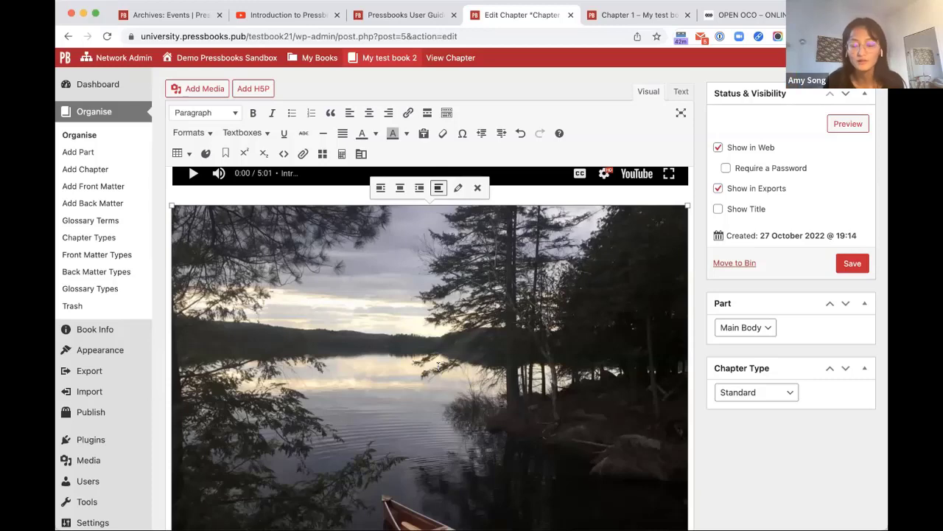
pyautogui.scroll(-4, 444, 391)
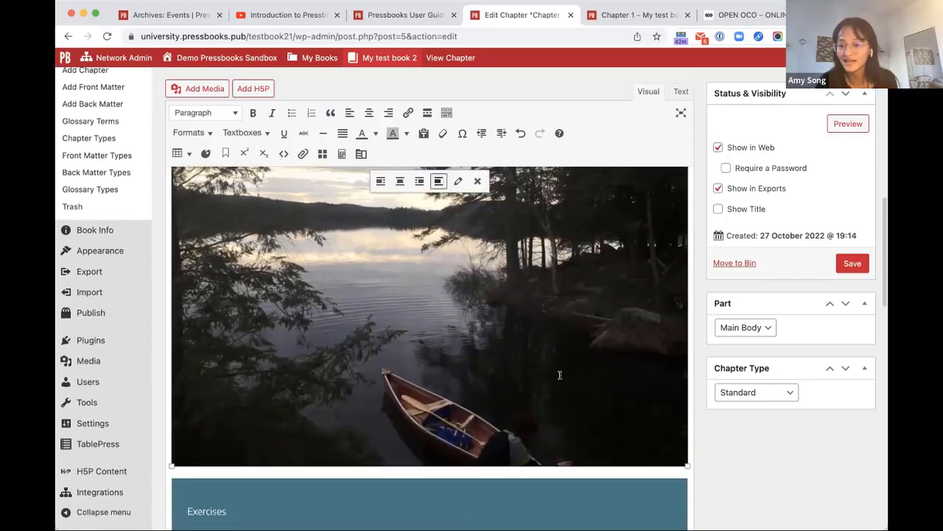
pyautogui.click(688, 367)
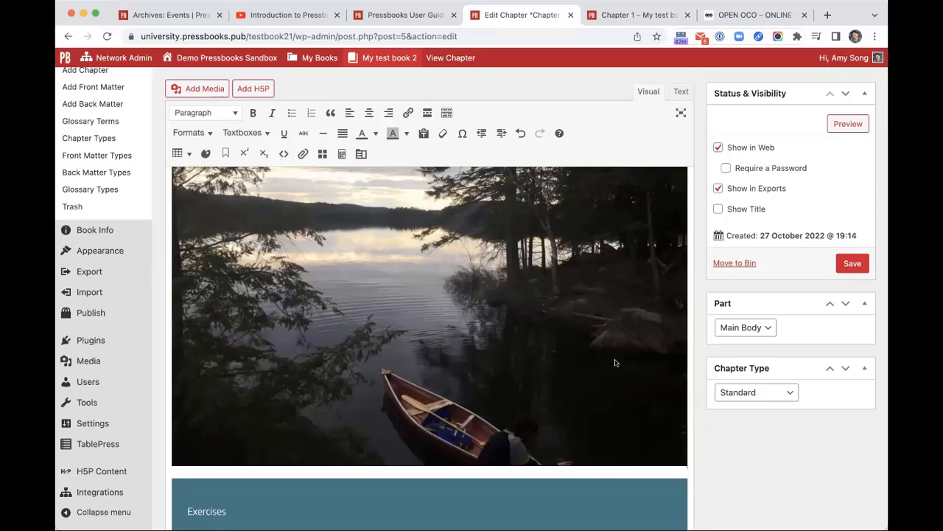
pyautogui.scroll(1, 340, 510)
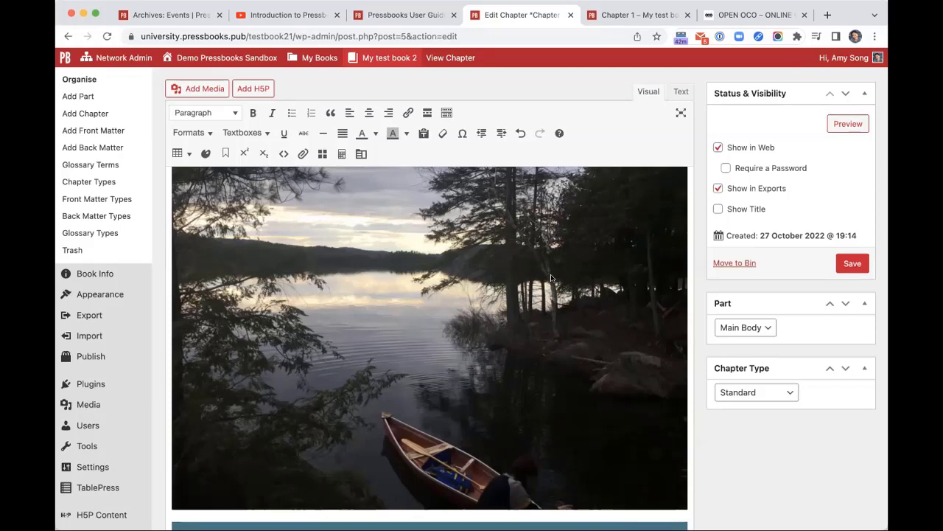
pyautogui.scroll(5, 459, 183)
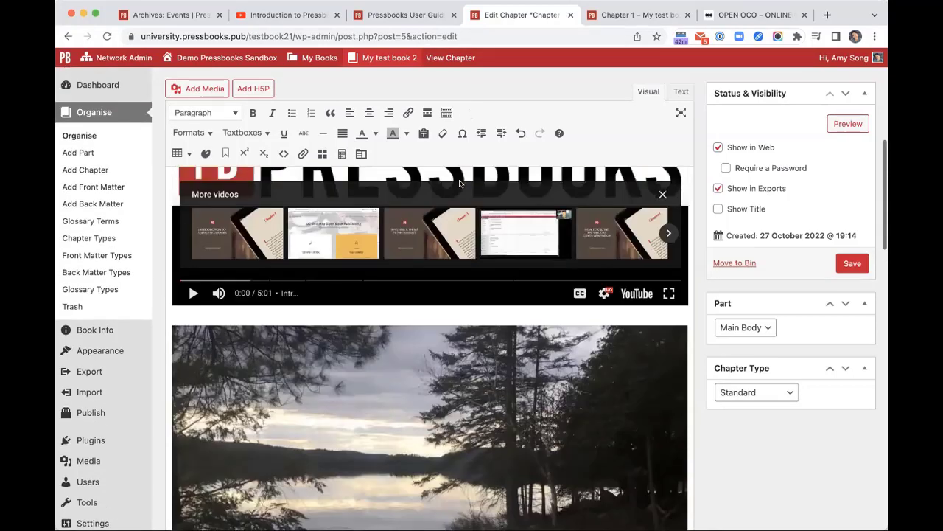
pyautogui.scroll(5, 459, 184)
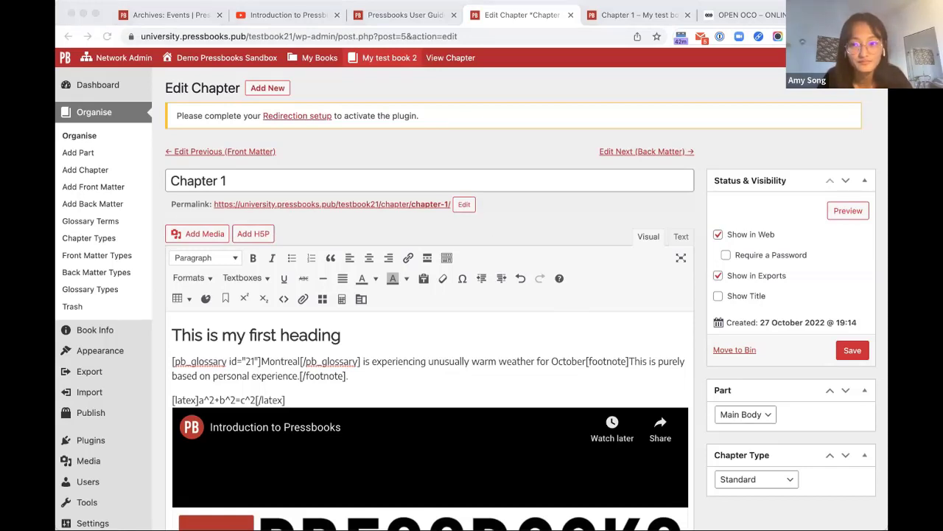
# - Show the H5P Content options from the Chapter 1 editor and save the chapter
pyautogui.click(566, 301)
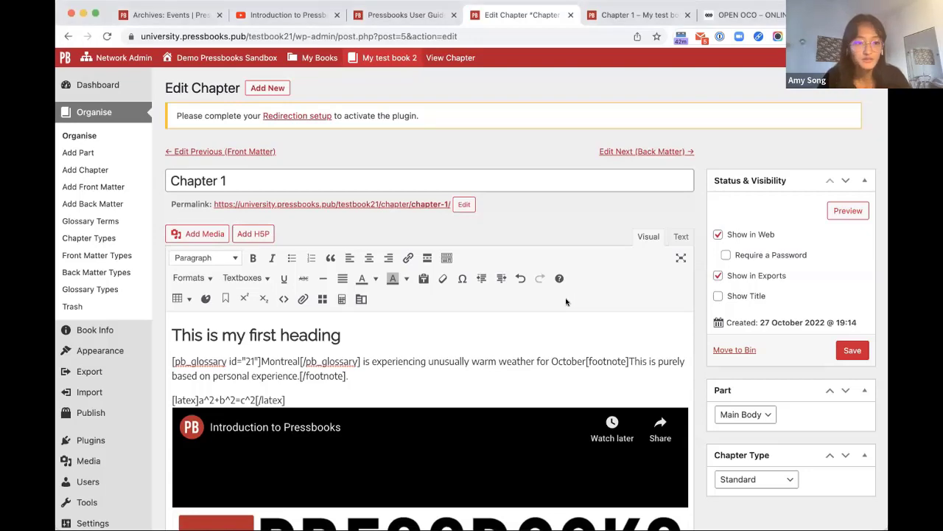
pyautogui.scroll(-1, 430, 266)
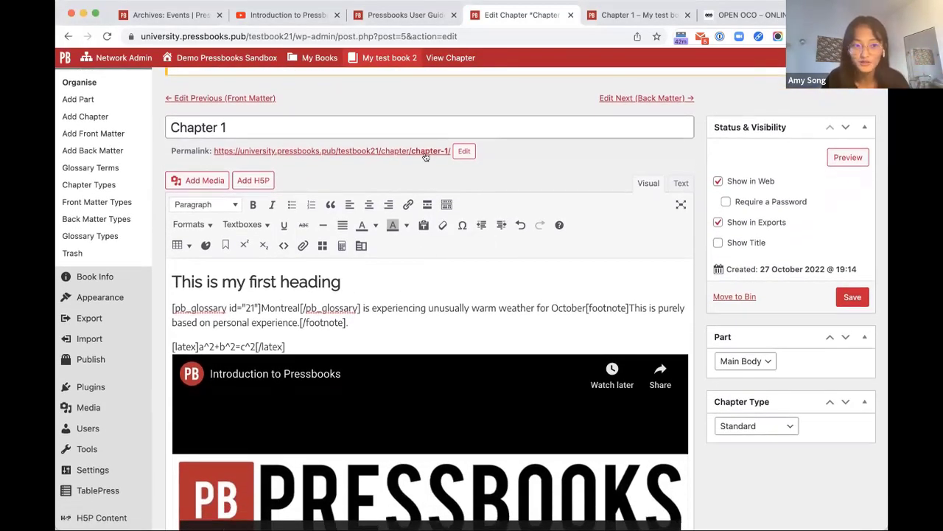
pyautogui.scroll(-2, 333, 328)
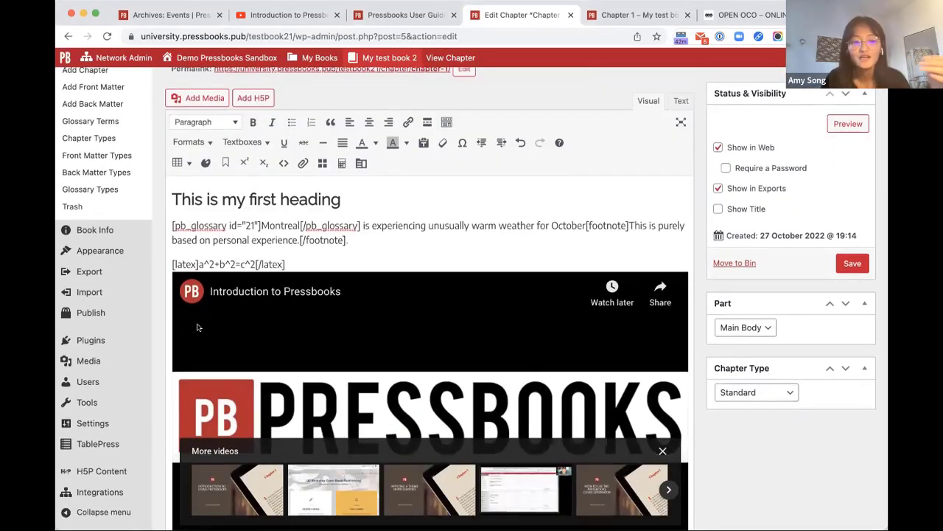
pyautogui.click(127, 472)
pyautogui.click(408, 213)
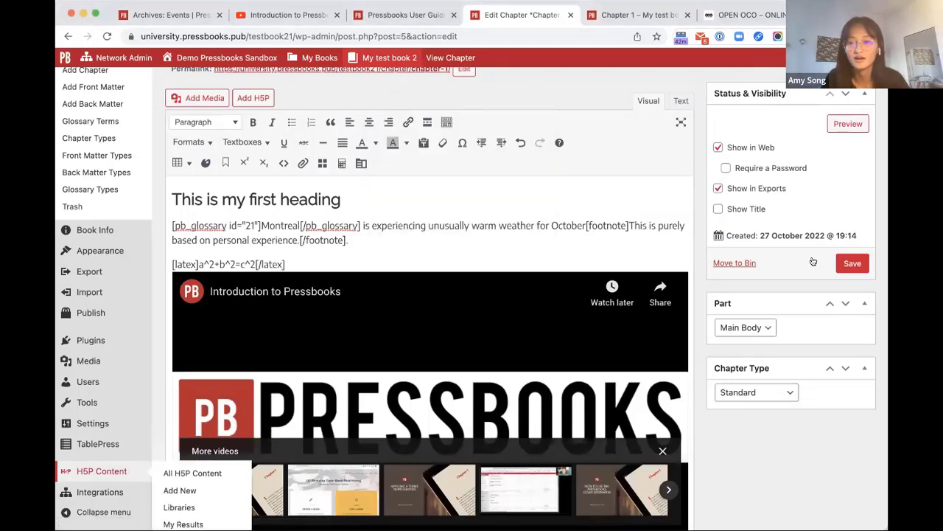
pyautogui.click(852, 263)
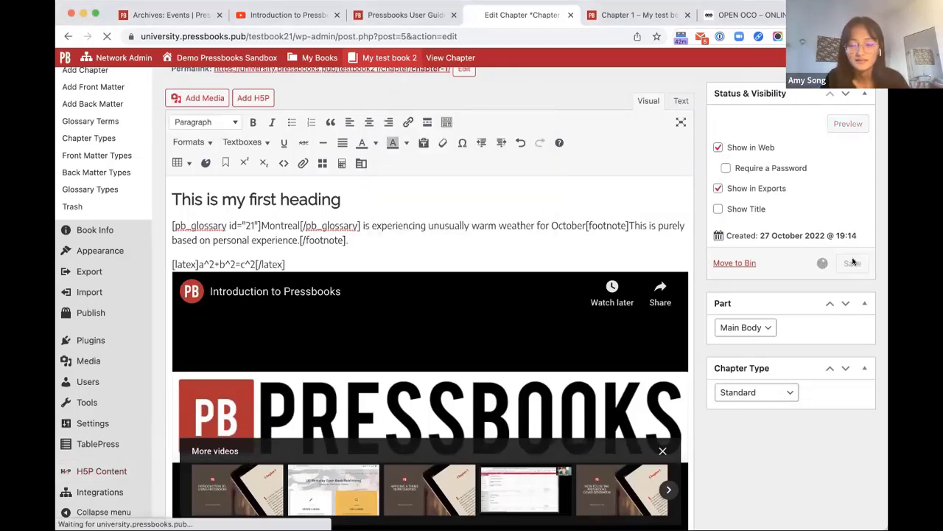
# - Open the list of all H5P content for My test book 2
pyautogui.scroll(-1, 143, 401)
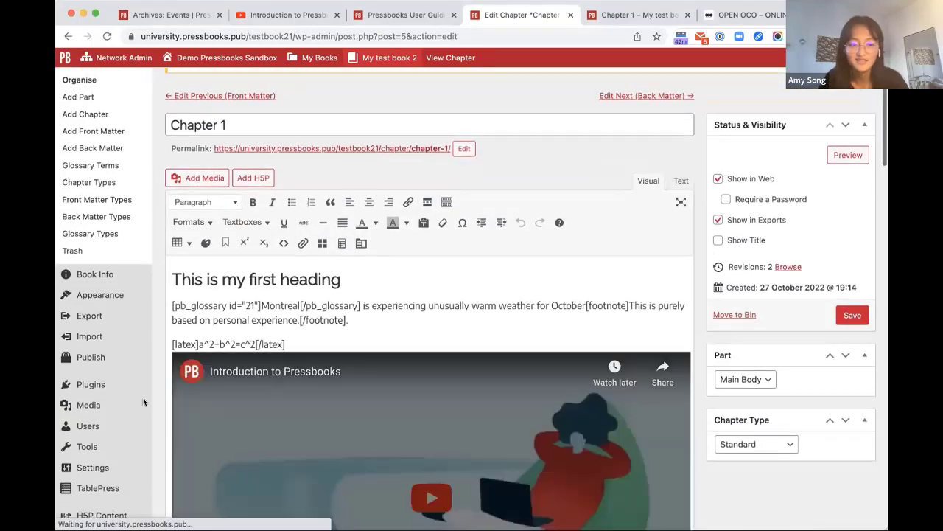
pyautogui.scroll(-2, 143, 401)
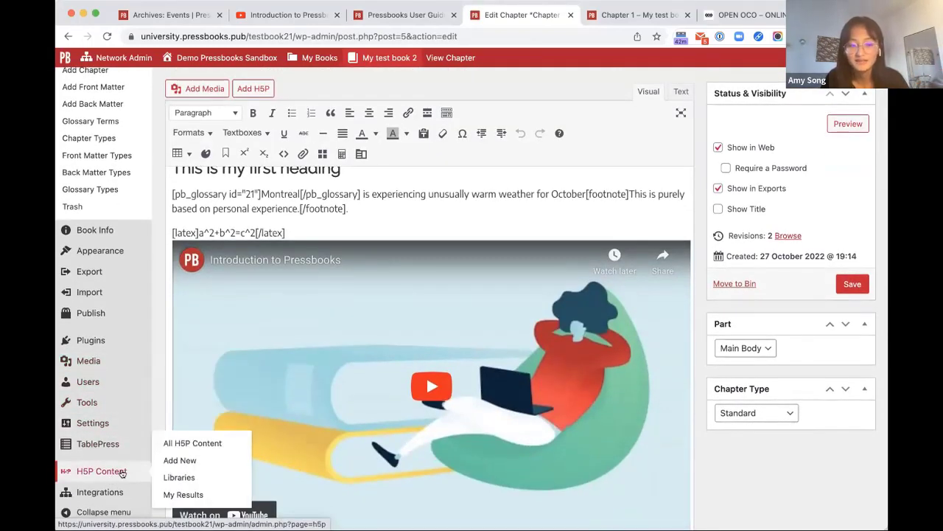
pyautogui.click(121, 473)
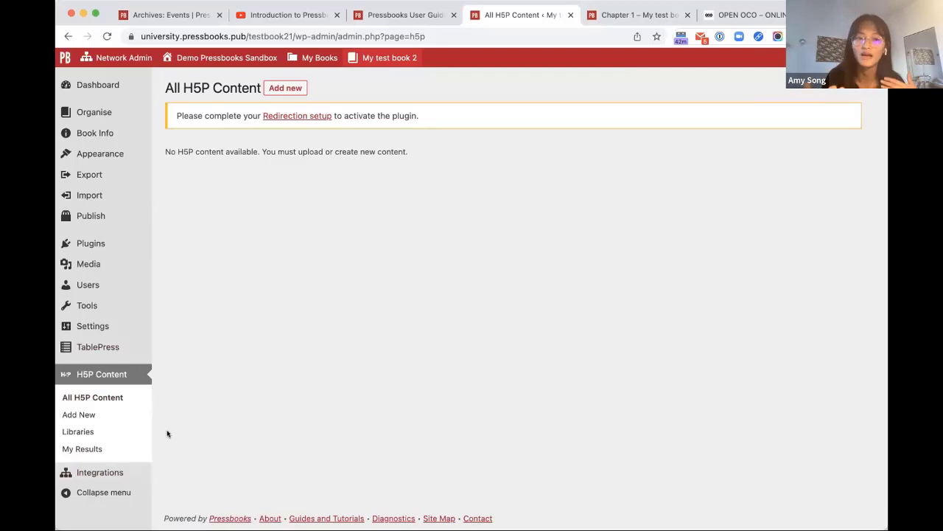
# - Look up the H5P plugin's status in the book's list of installed plugins
pyautogui.click(124, 250)
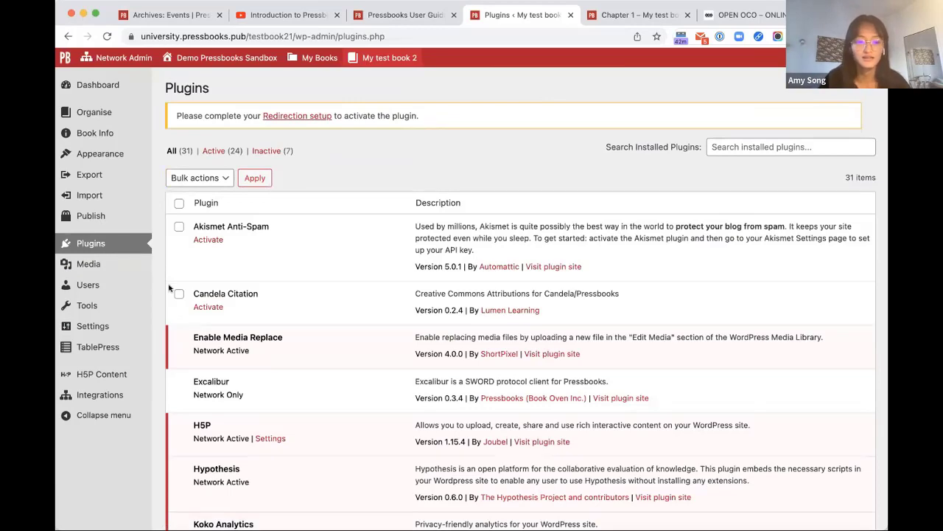
pyautogui.scroll(-2, 118, 243)
pyautogui.scroll(1, 103, 217)
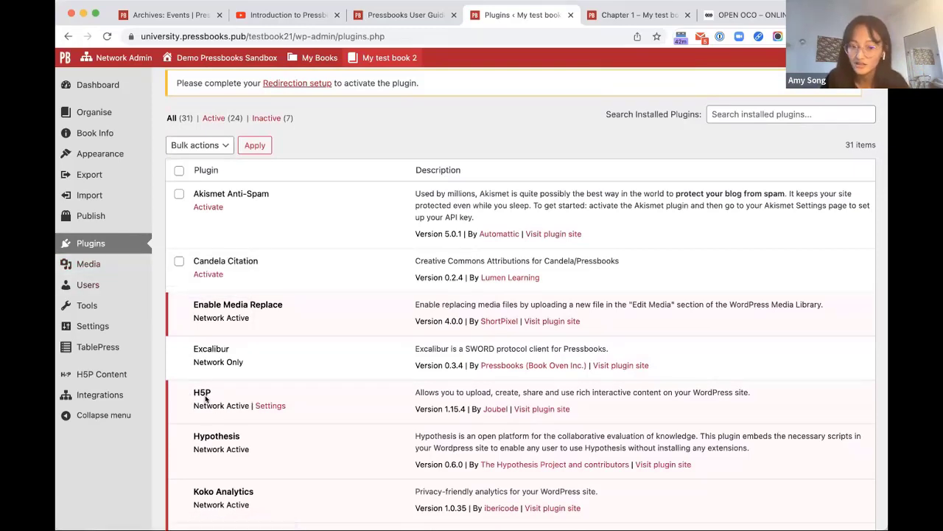
# - Start a new H5P item, consent to using the H5P Hub, and browse the popular content types
pyautogui.click(126, 373)
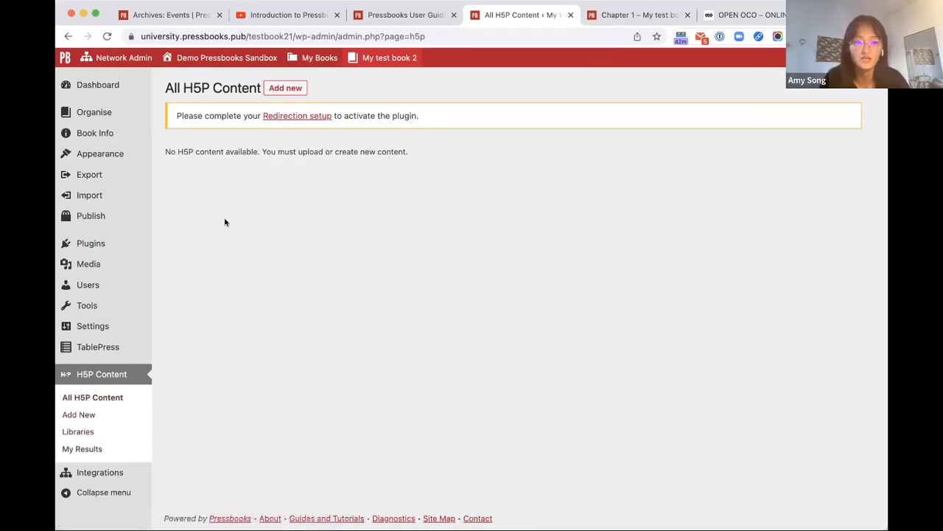
pyautogui.click(285, 88)
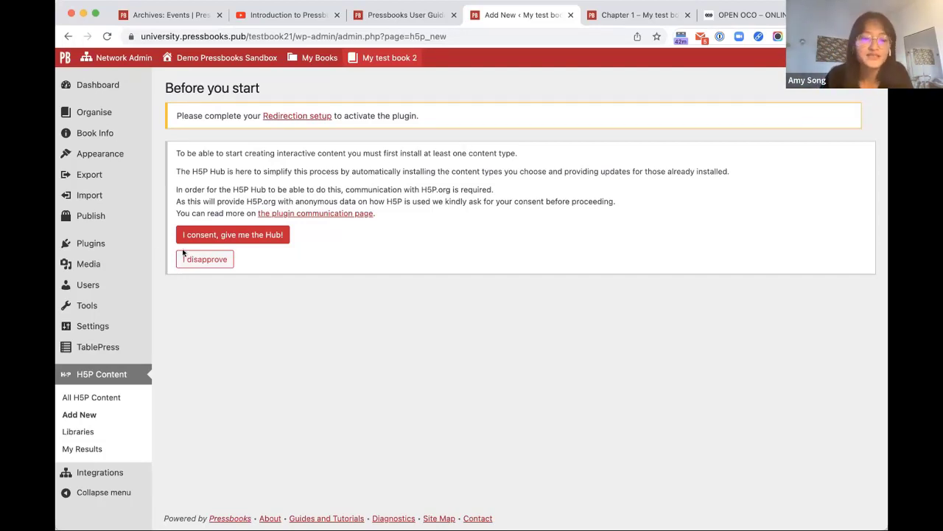
pyautogui.click(259, 237)
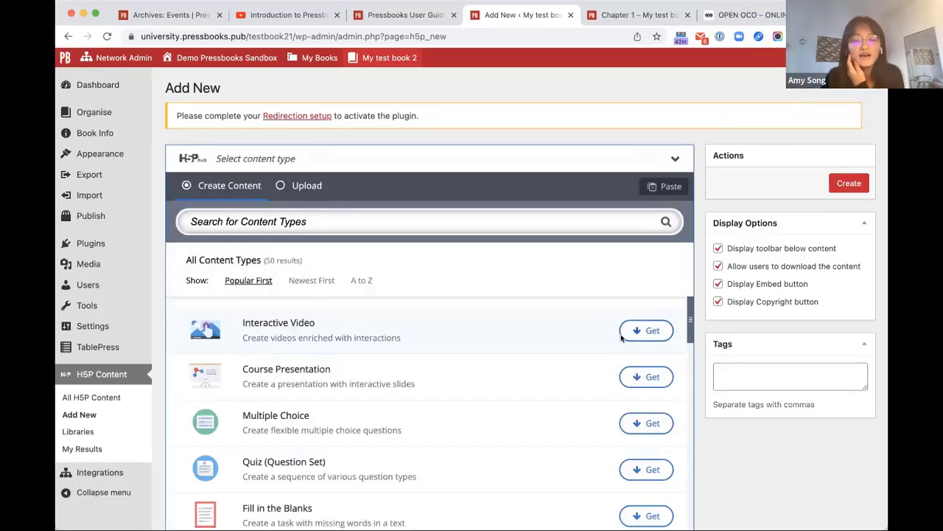
pyautogui.scroll(-2, 615, 410)
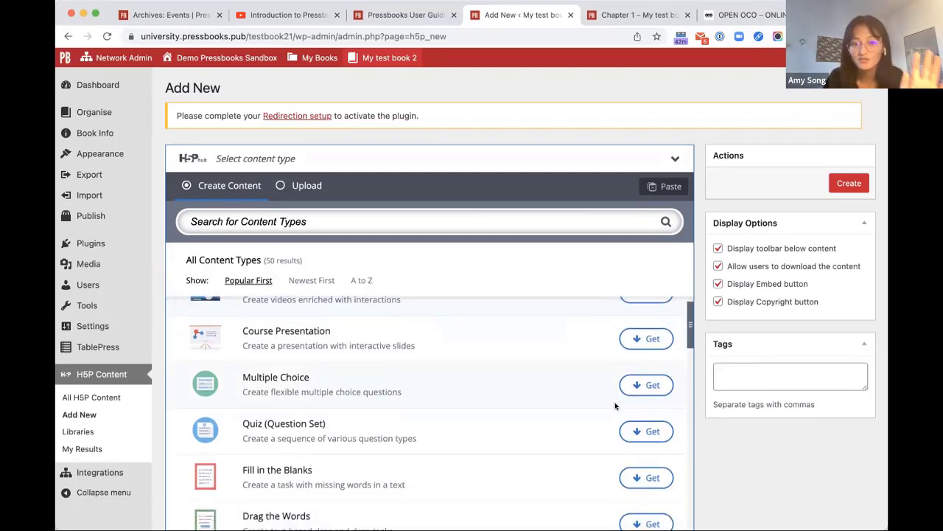
# - Browse the available H5P content types and open the details of Fill in the Blanks
pyautogui.scroll(2, 616, 405)
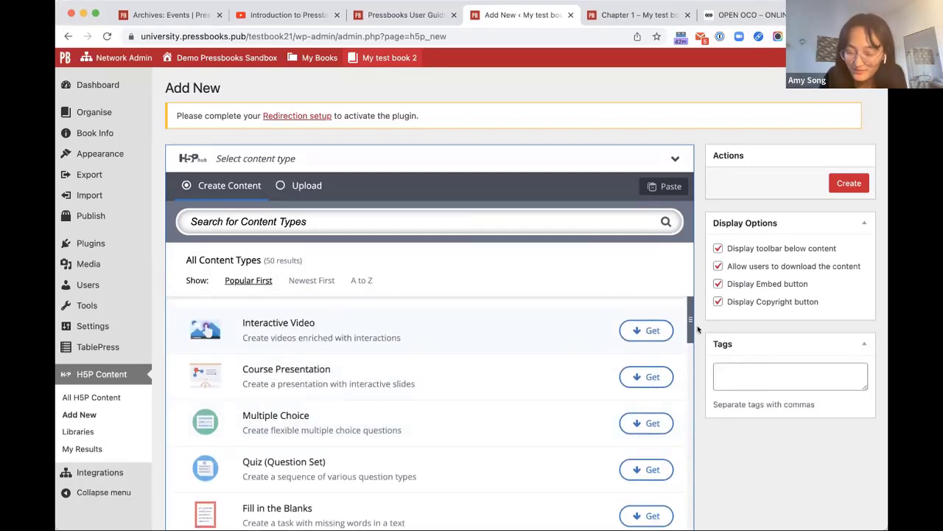
pyautogui.scroll(-1, 696, 324)
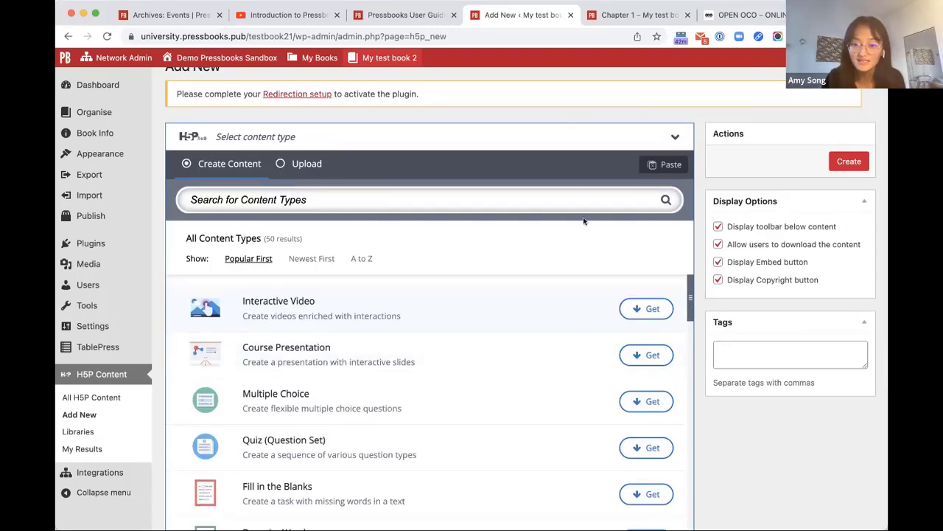
pyautogui.scroll(-3, 589, 214)
pyautogui.scroll(-5, 552, 271)
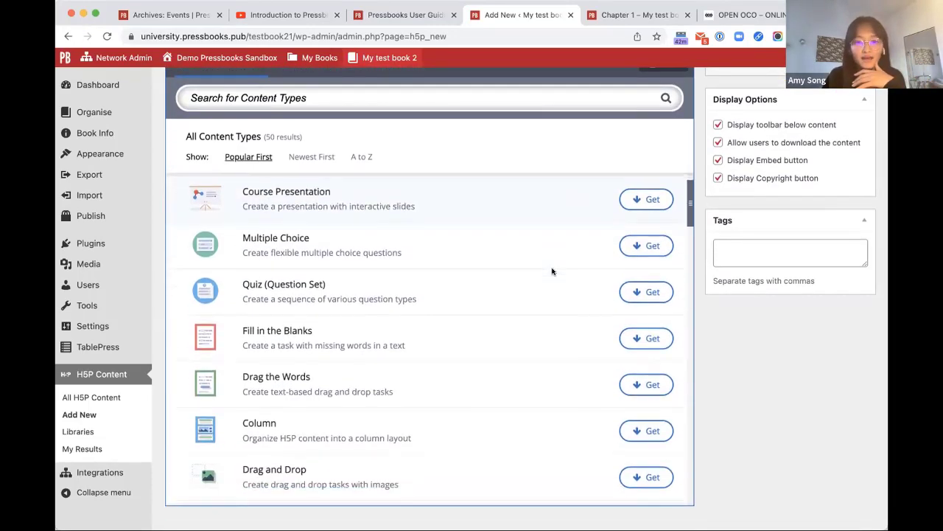
pyautogui.scroll(-15, 552, 272)
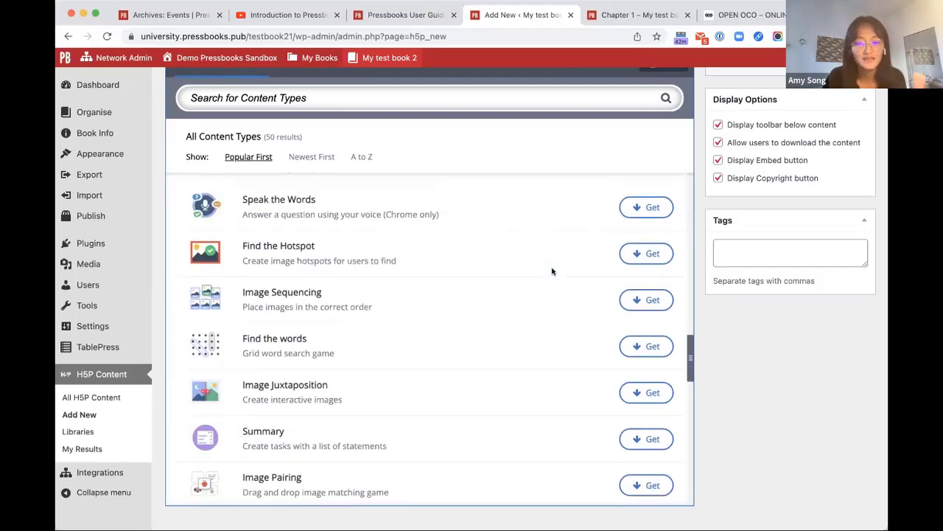
pyautogui.scroll(12, 552, 274)
pyautogui.scroll(8, 552, 273)
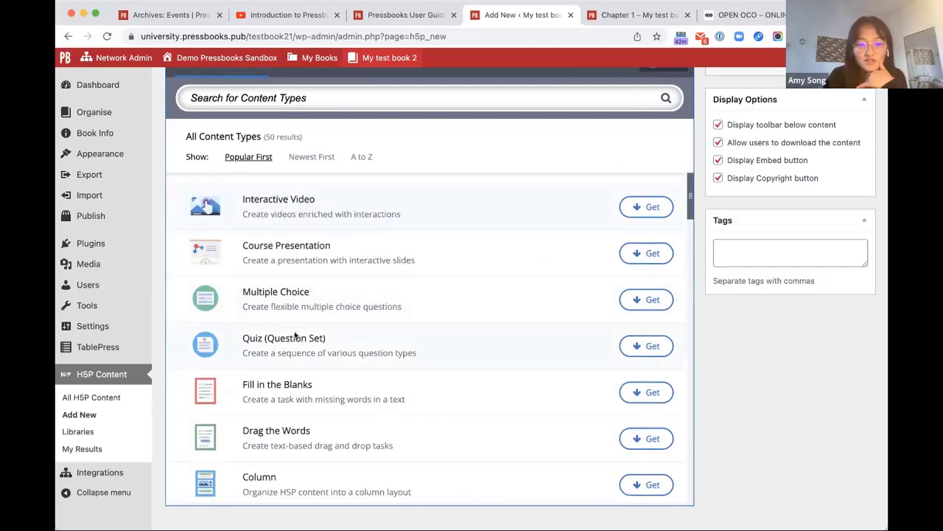
pyautogui.click(325, 390)
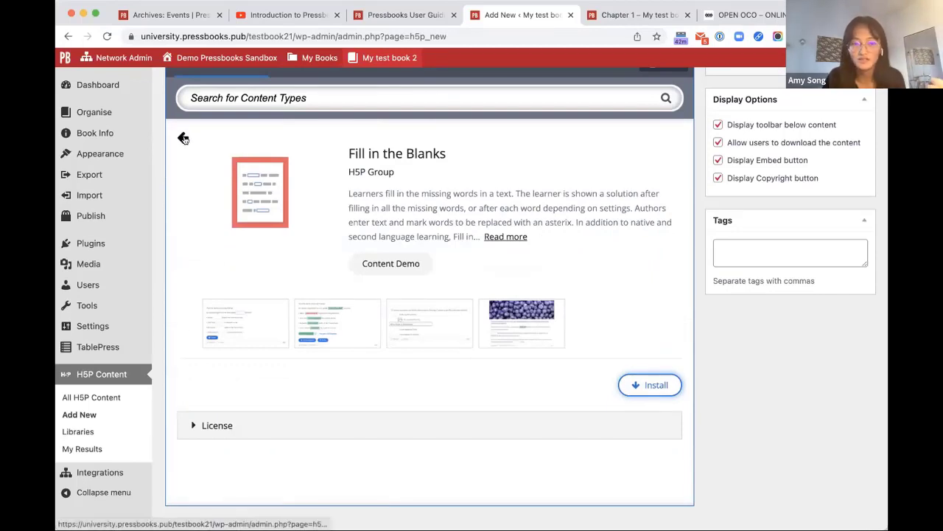
# - Read the full Fill in the Blanks description and page through its sample screenshots to the last one
pyautogui.click(495, 236)
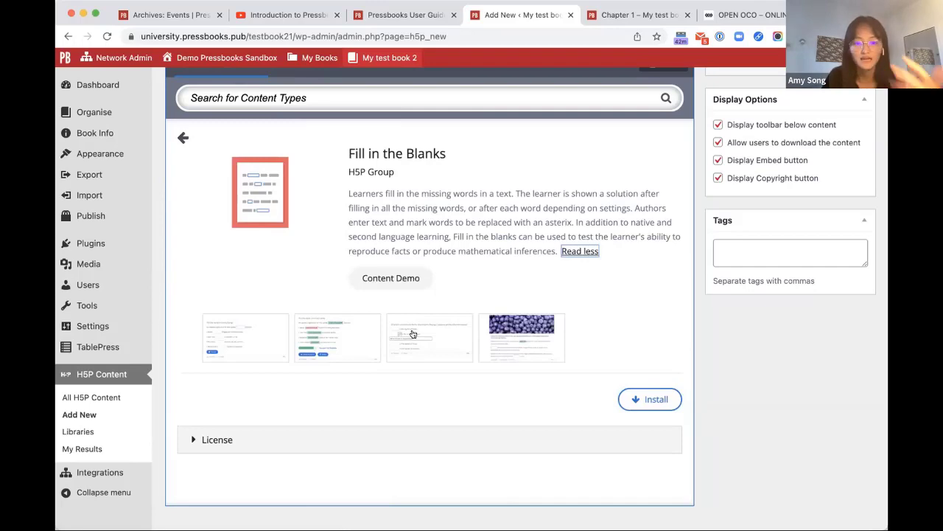
pyautogui.click(267, 343)
pyautogui.click(673, 266)
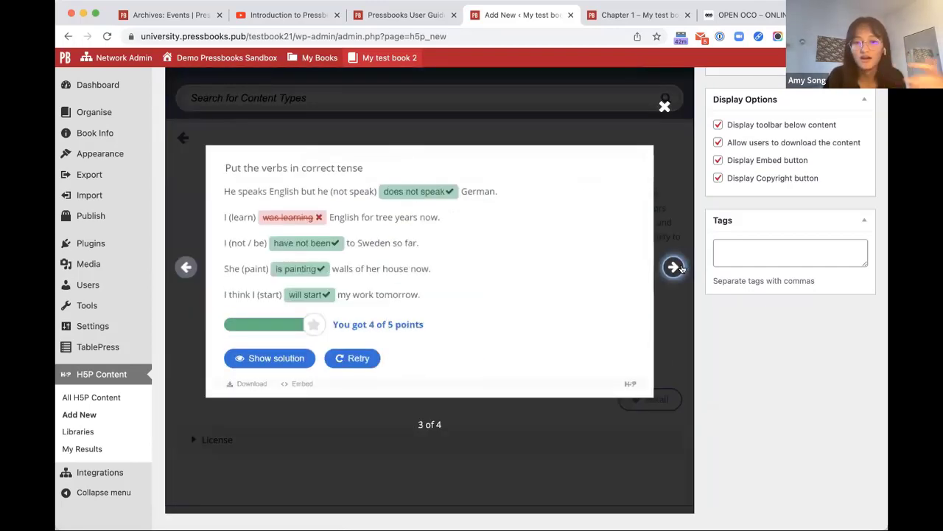
pyautogui.click(673, 266)
pyautogui.click(673, 266)
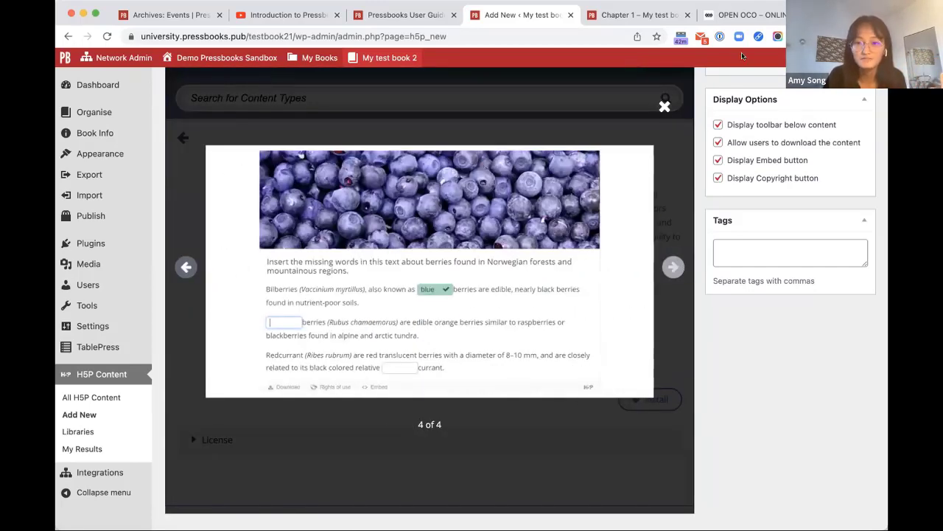
pyautogui.click(664, 107)
# - Open the Fill in the Blanks content demo and answer the bilberries blank with "blue"
pyautogui.click(395, 356)
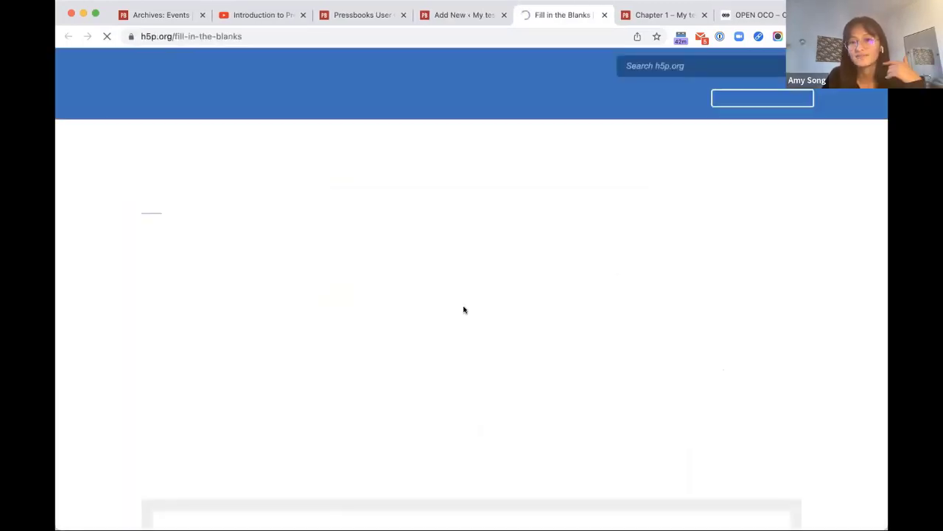
pyautogui.scroll(-3, 544, 200)
pyautogui.scroll(-3, 544, 199)
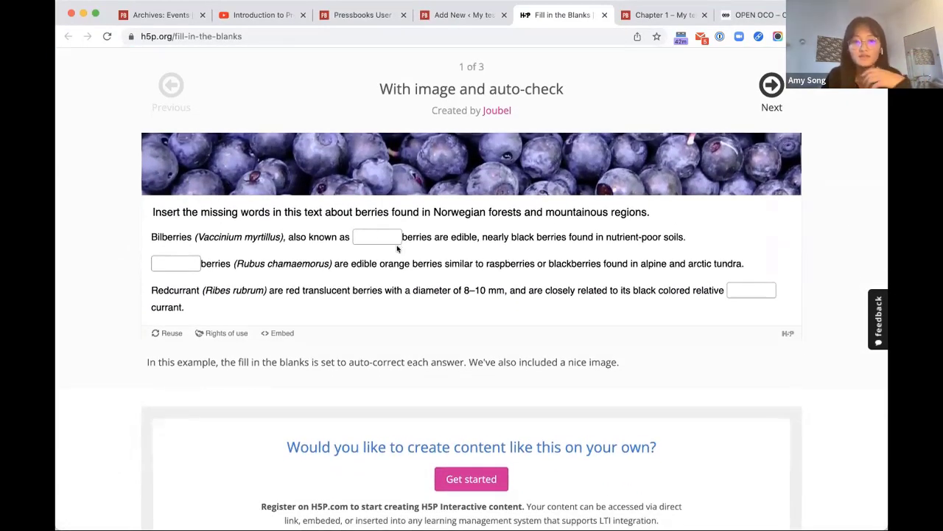
pyautogui.click(372, 236)
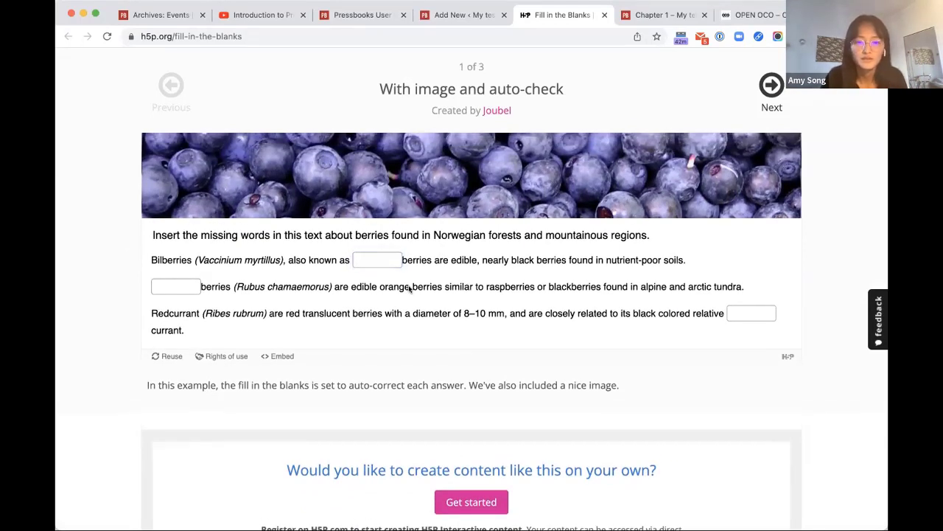
pyautogui.write('blue')
pyautogui.click(175, 286)
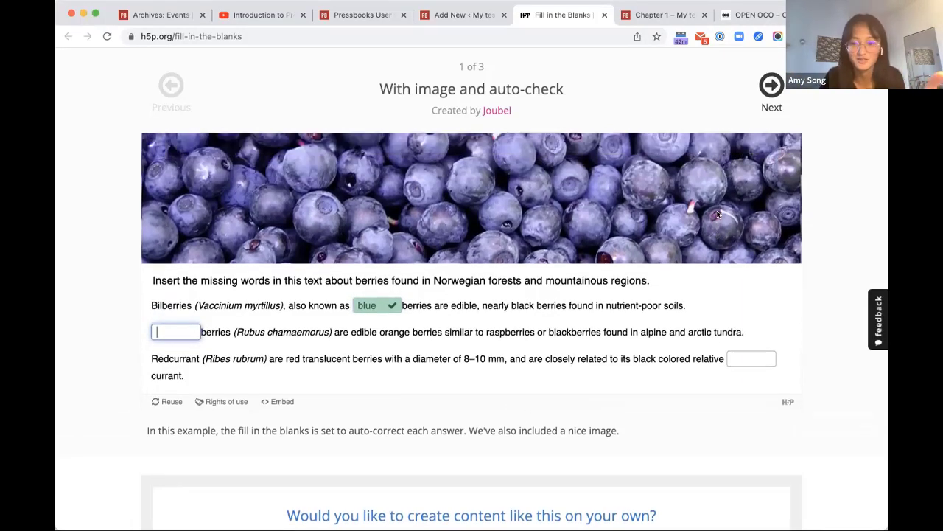
# - Page through the other Fill in the Blanks examples on h5p.org and return to the first one
pyautogui.scroll(2, 710, 249)
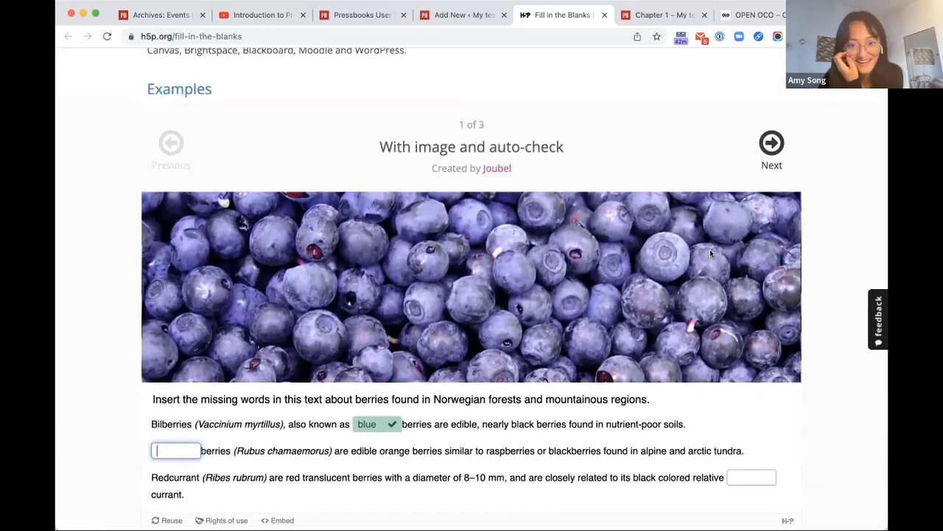
pyautogui.click(771, 144)
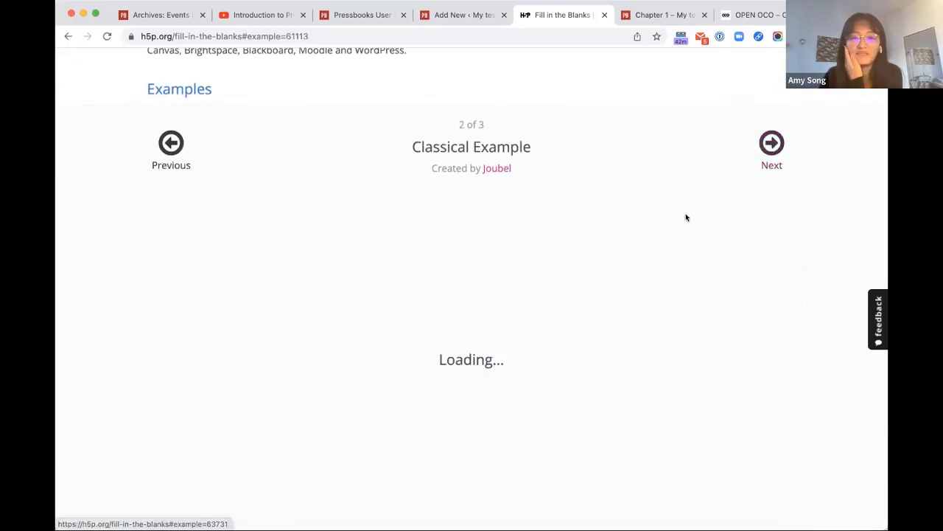
pyautogui.click(753, 145)
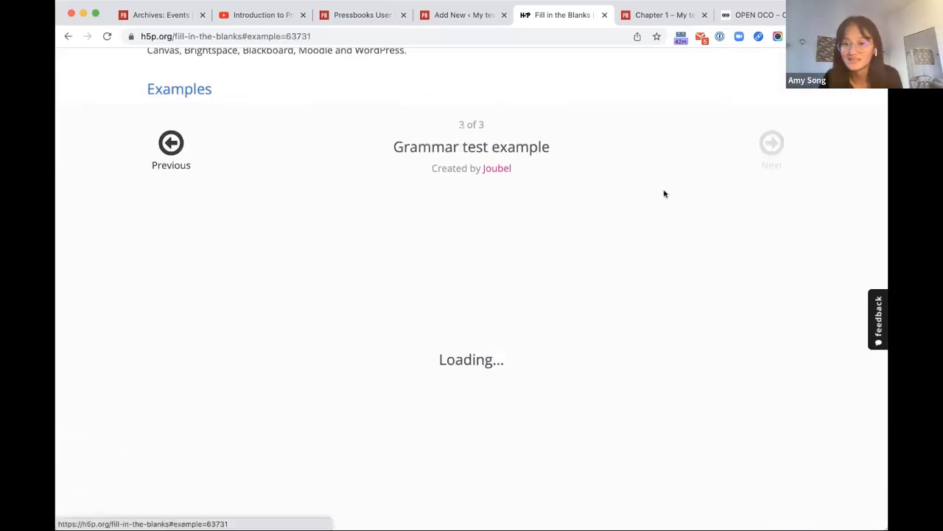
pyautogui.scroll(5, 486, 179)
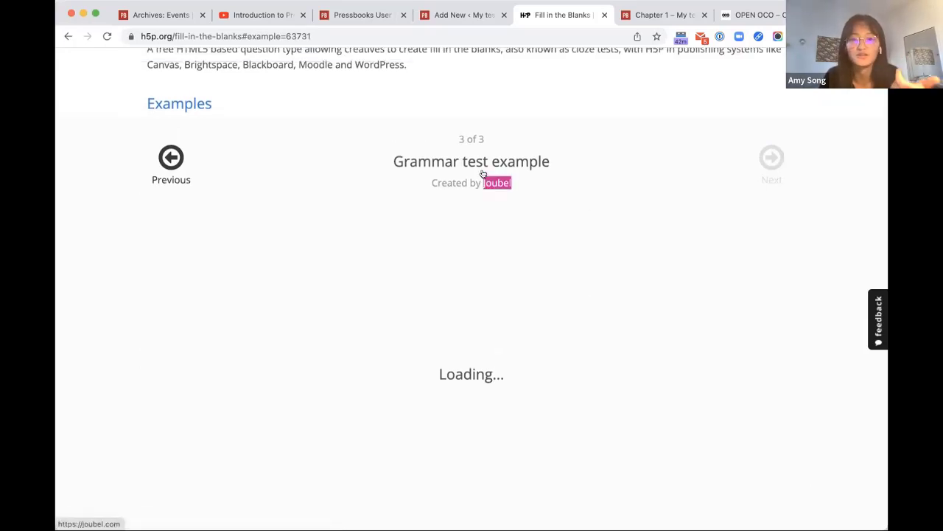
pyautogui.scroll(-1, 494, 311)
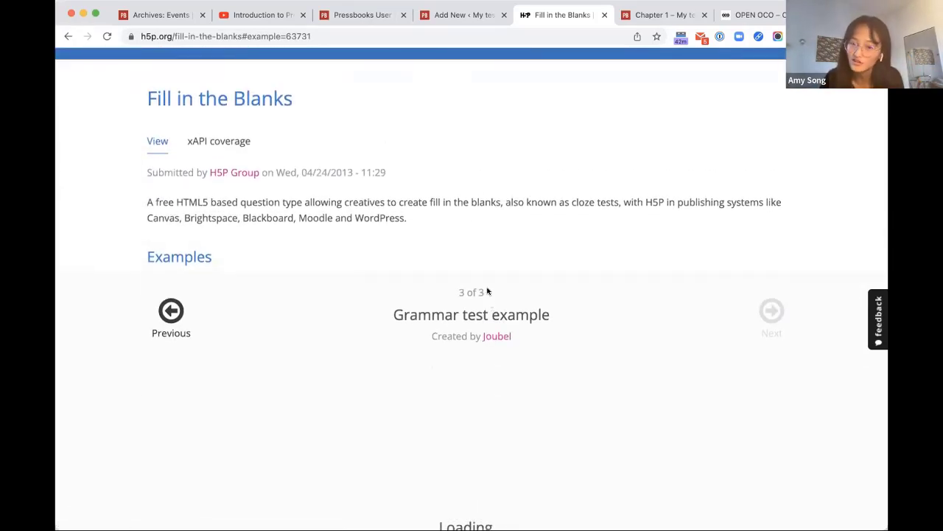
pyautogui.scroll(1, 509, 73)
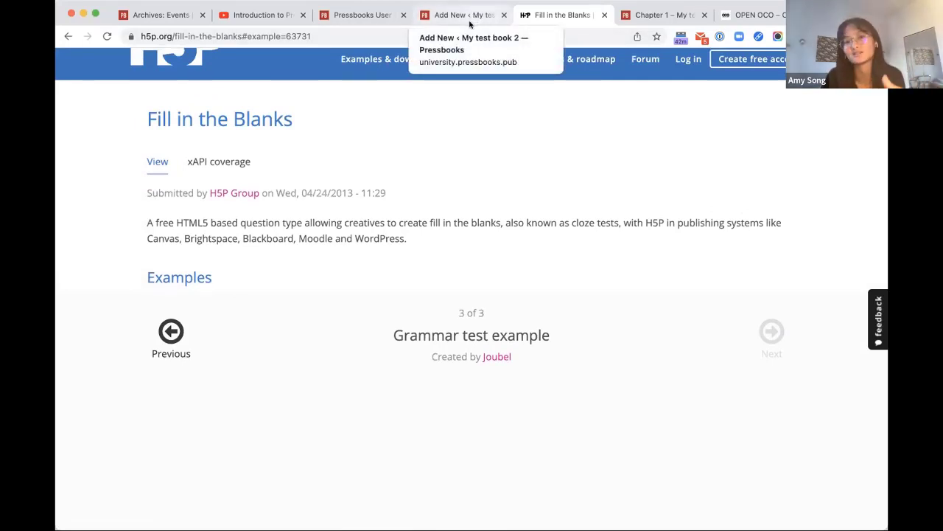
pyautogui.click(176, 332)
pyautogui.click(175, 332)
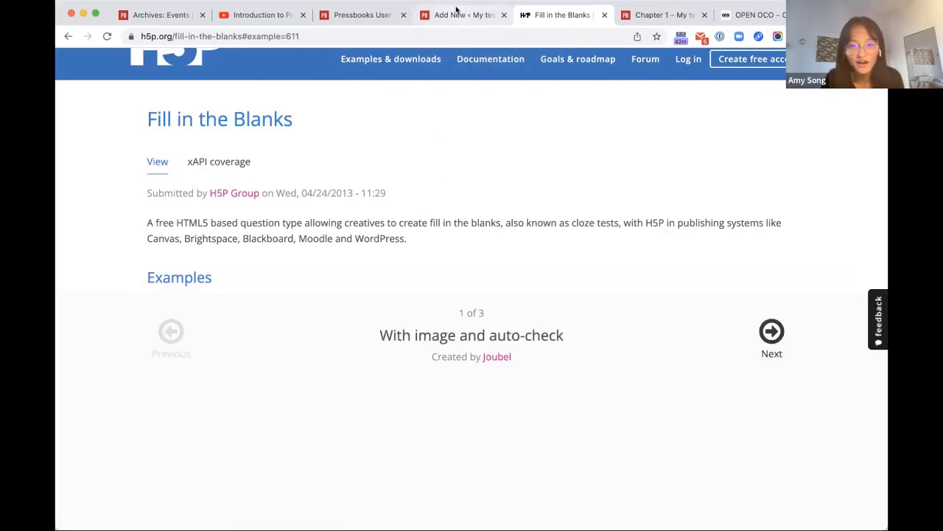
# - Return to the new H5P item of My test book 2 and try to install the Fill in the Blanks content type
pyautogui.click(457, 10)
pyautogui.scroll(-3, 564, 375)
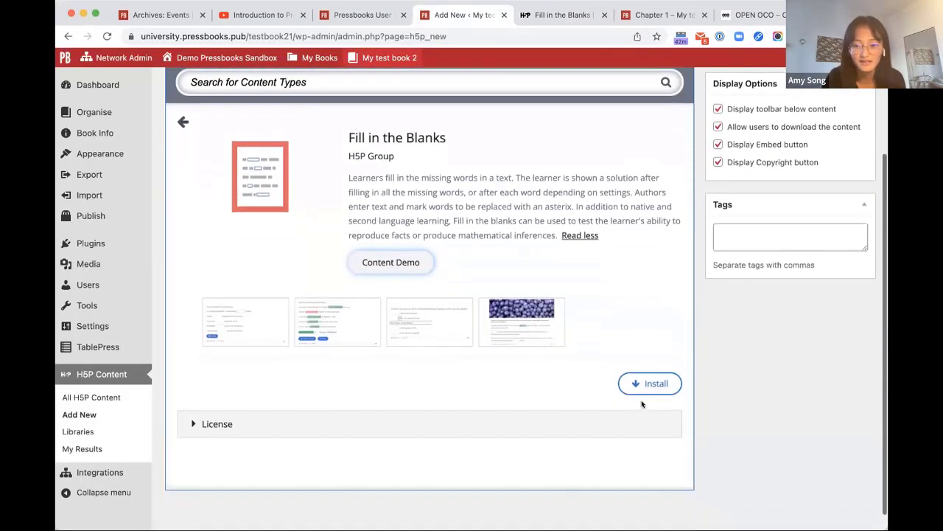
pyautogui.click(652, 386)
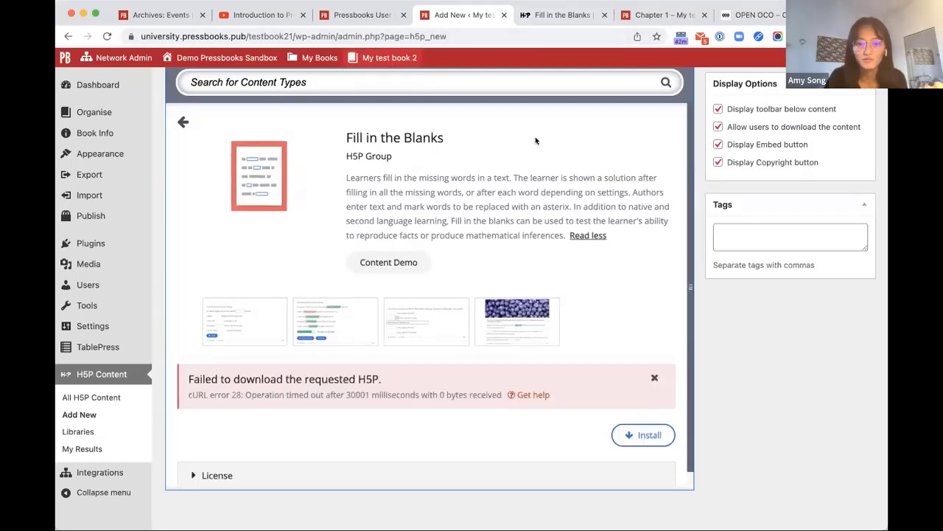
pyautogui.scroll(-1, 537, 138)
pyautogui.scroll(1, 407, 142)
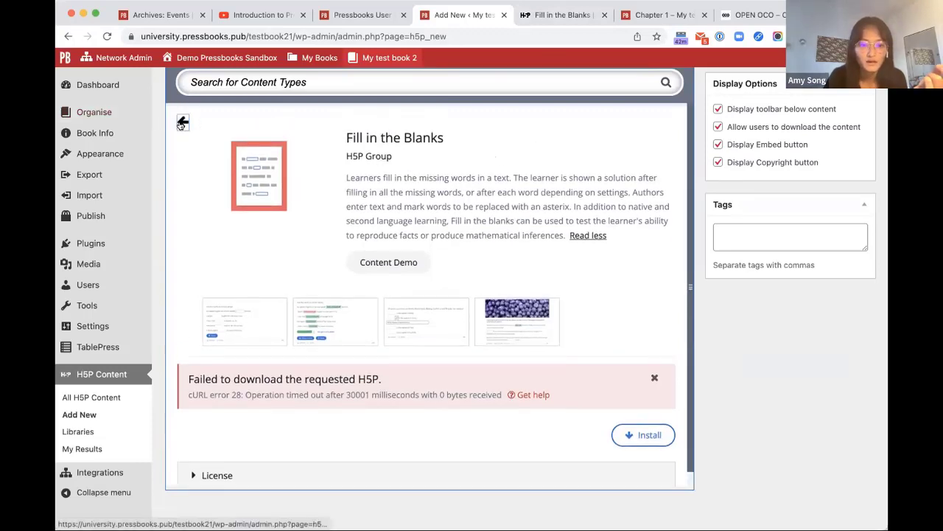
# - Go back to the list of content types and start installing Drag the Words
pyautogui.click(182, 120)
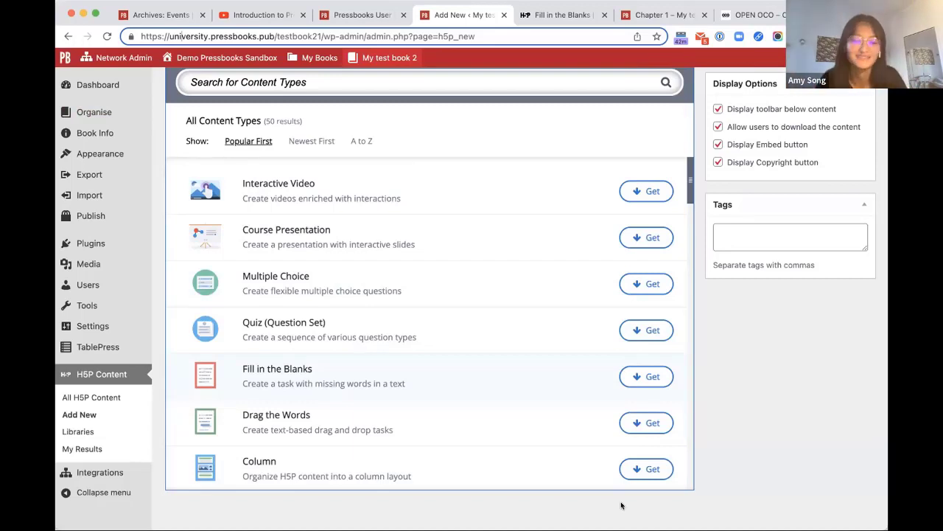
pyautogui.scroll(-2, 503, 426)
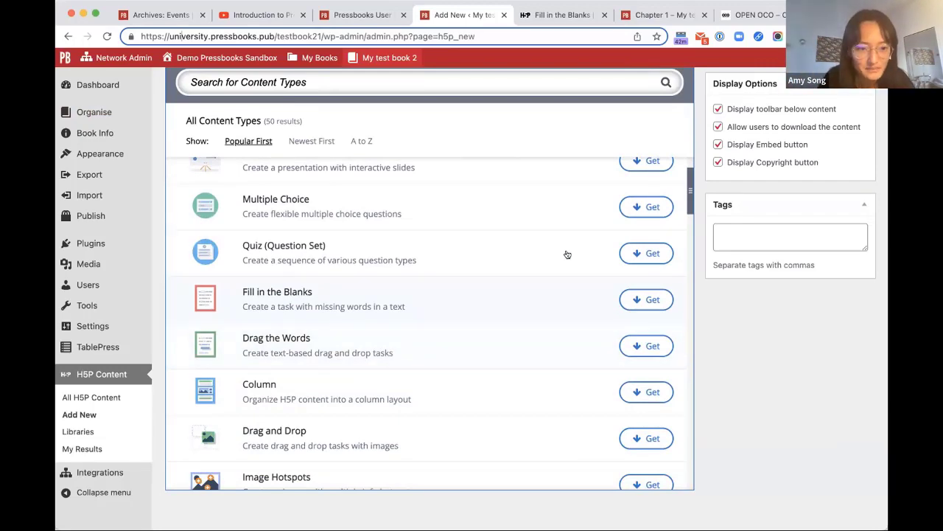
pyautogui.click(560, 345)
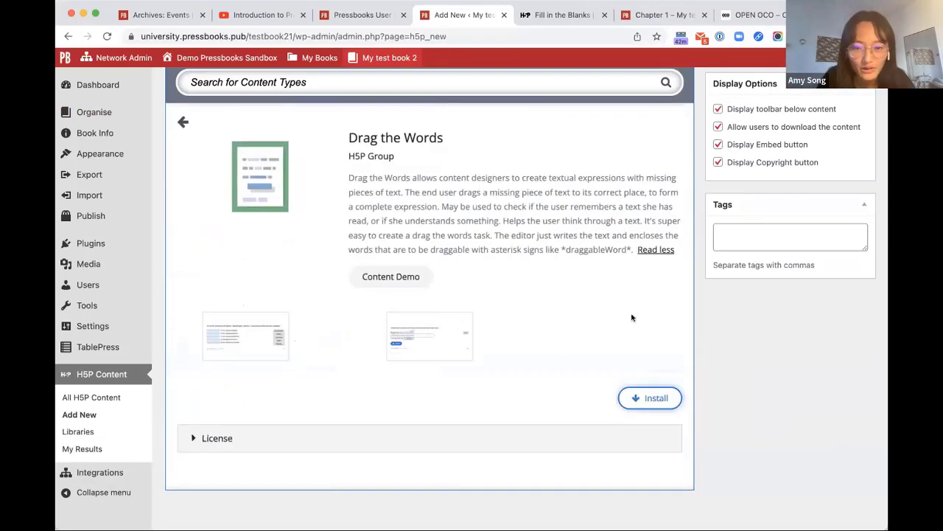
pyautogui.click(632, 397)
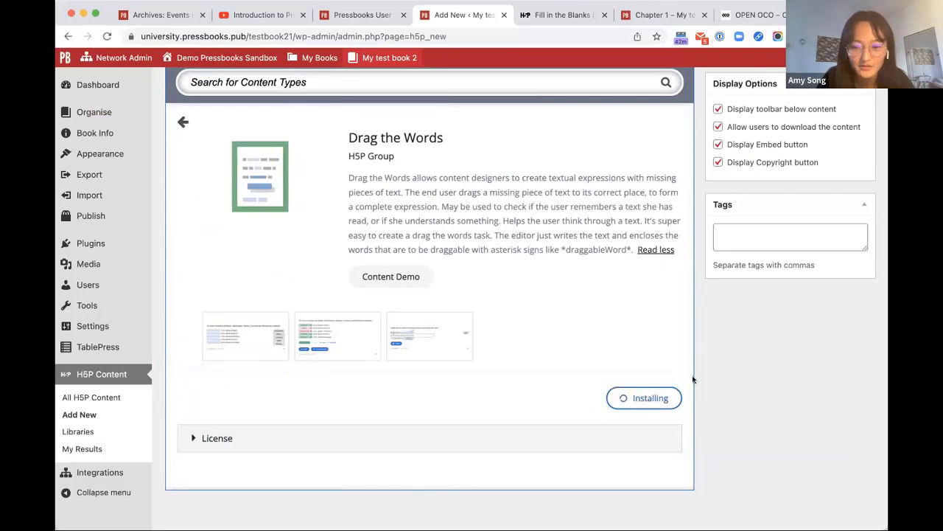
# - Open the Pressbooks Directory at pressbooks.directory in place of the H5P demo page
pyautogui.click(543, 15)
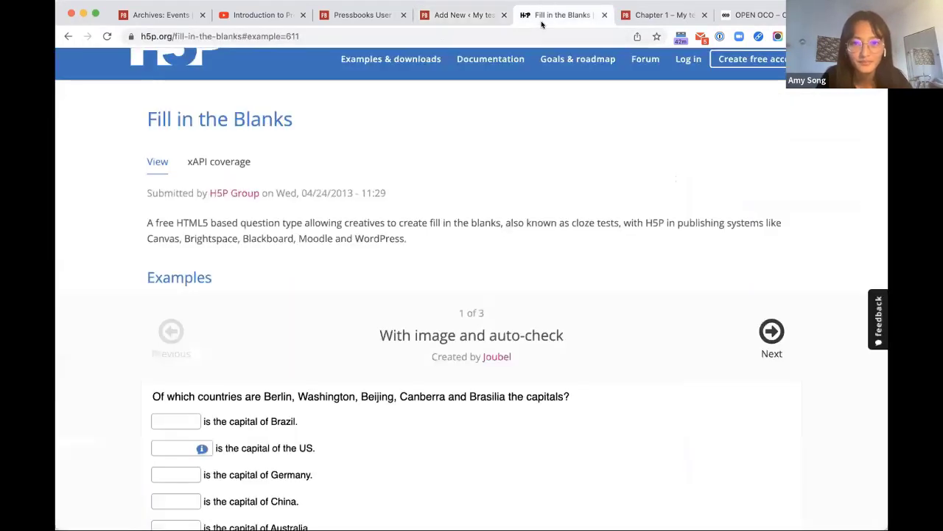
pyautogui.press('super+l')
pyautogui.write('directo')
pyautogui.press('Up')
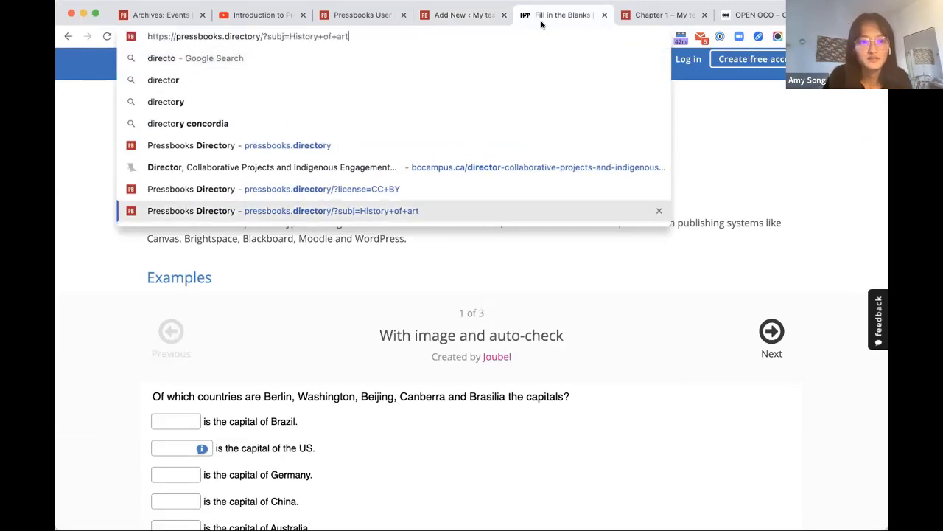
pyautogui.press('Up')
pyautogui.press('Up')
pyautogui.press('Up')
pyautogui.press('Return')
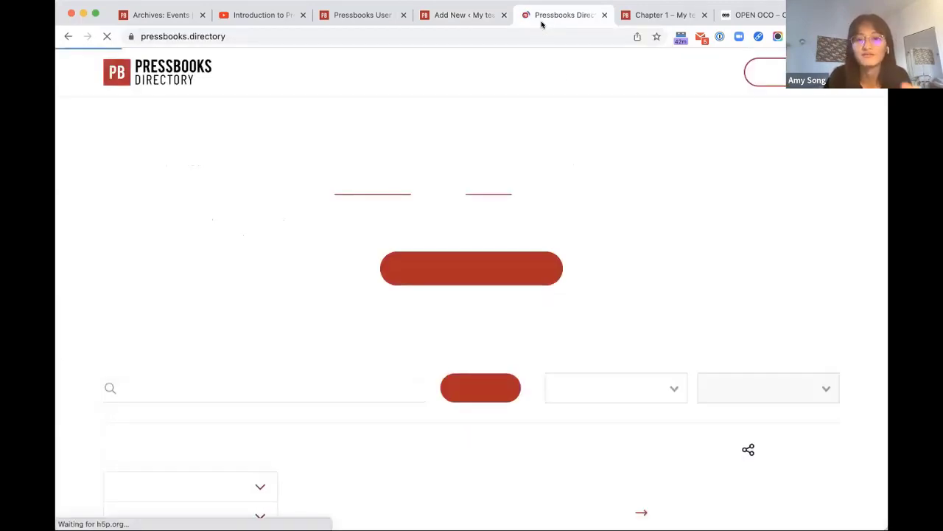
# - Find the book From College to Career in the directory and open its list of H5P activities
pyautogui.scroll(-10, 755, 239)
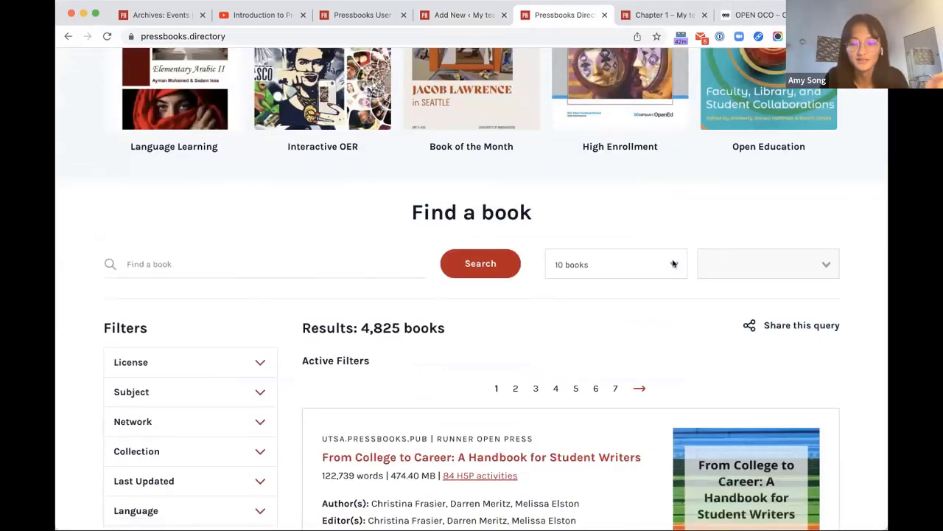
pyautogui.scroll(-5, 672, 265)
pyautogui.scroll(-1, 670, 279)
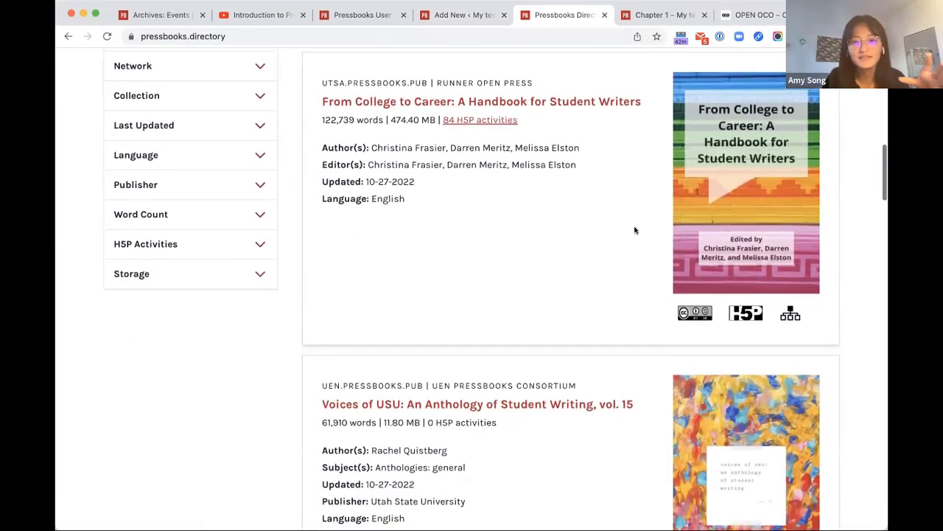
pyautogui.scroll(2, 622, 192)
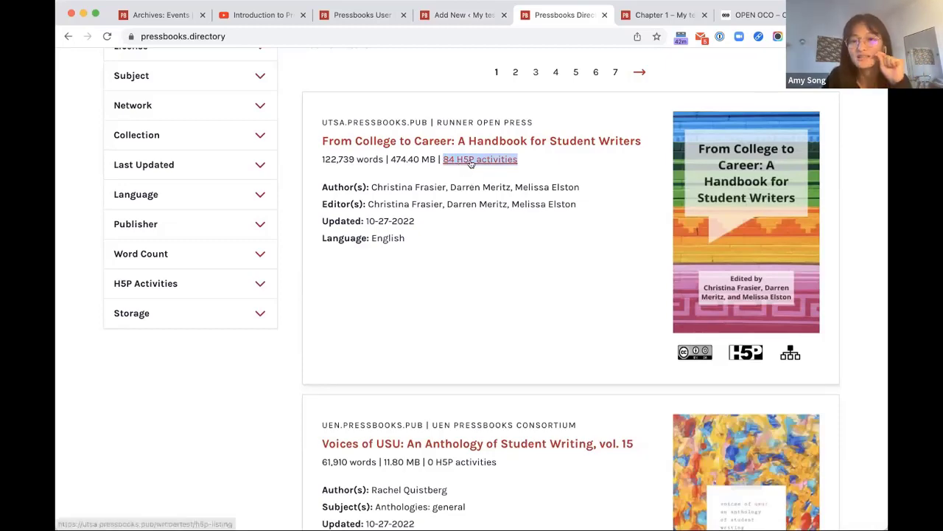
pyautogui.click(467, 161)
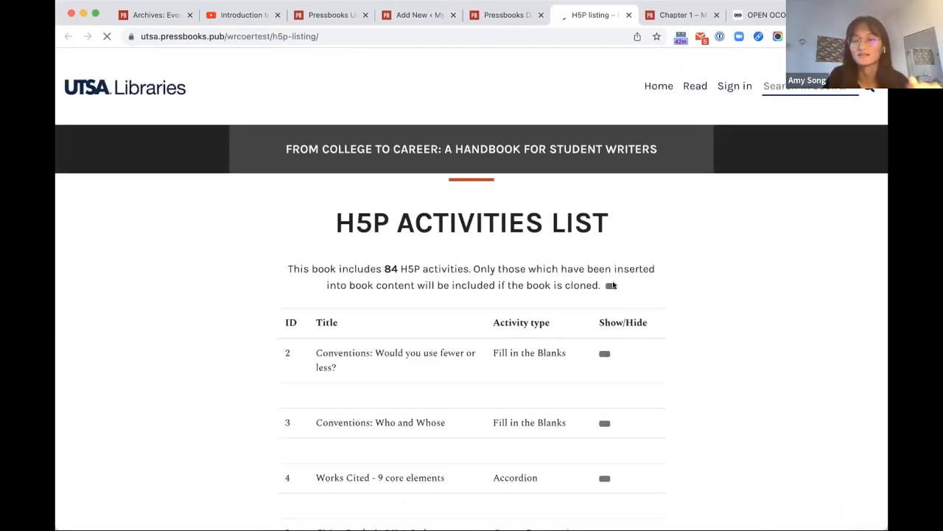
pyautogui.scroll(-3, 612, 281)
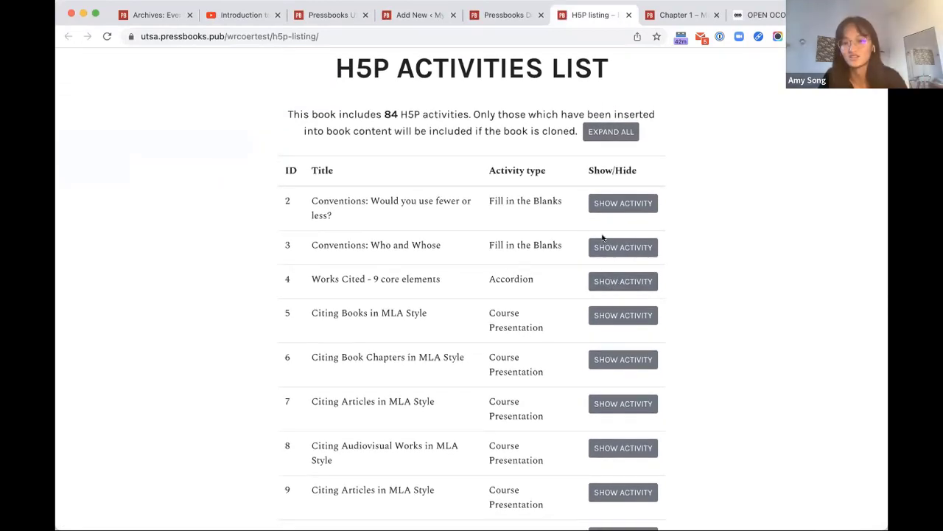
# - Show the activity "Conventions: Would you use fewer or less?" in the H5P list and open its reuse options
pyautogui.scroll(-1, 628, 212)
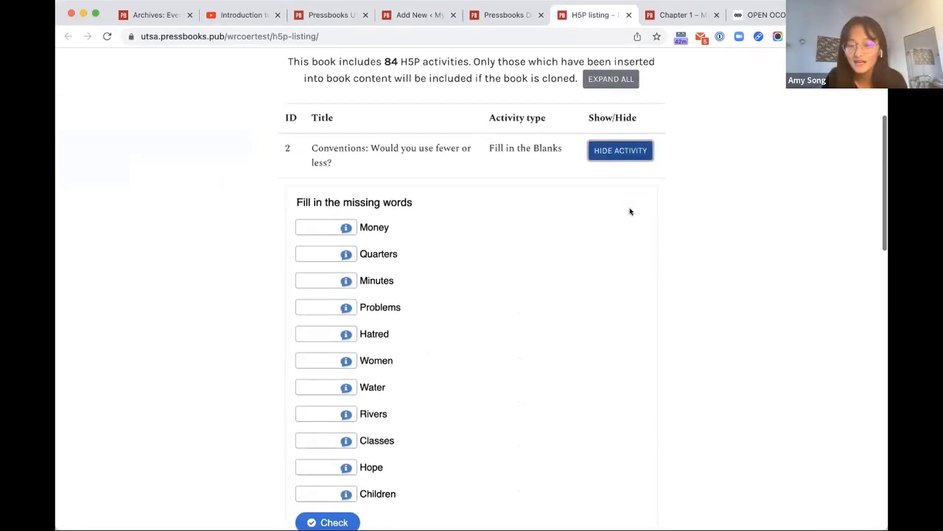
pyautogui.click(634, 153)
pyautogui.click(635, 152)
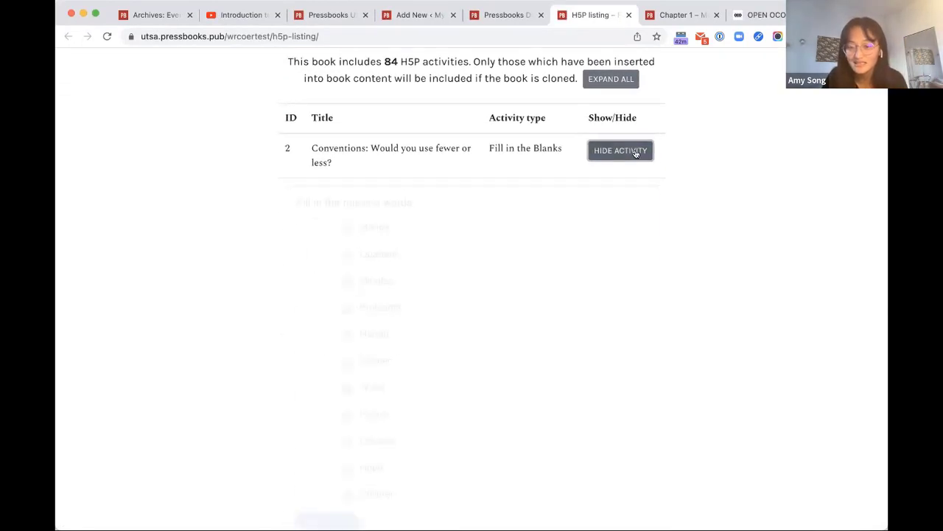
pyautogui.scroll(-5, 664, 206)
pyautogui.scroll(2, 663, 207)
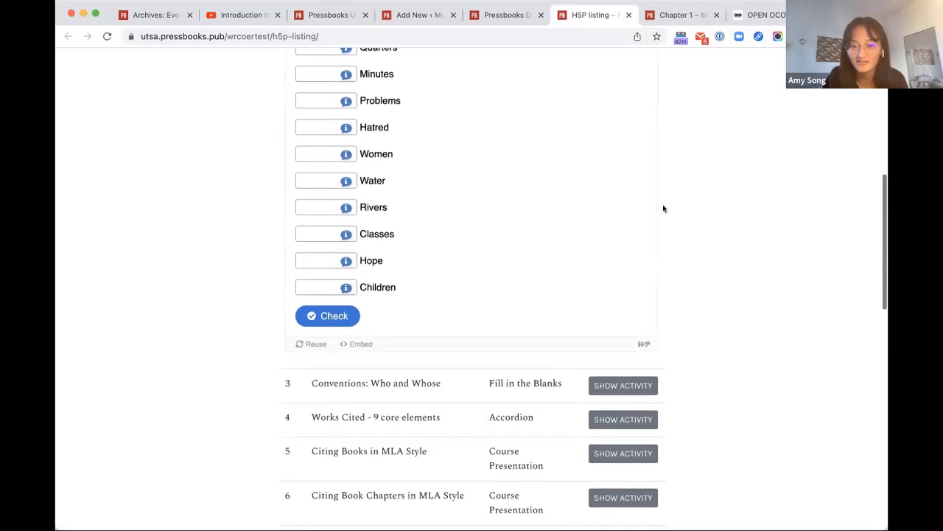
pyautogui.click(310, 345)
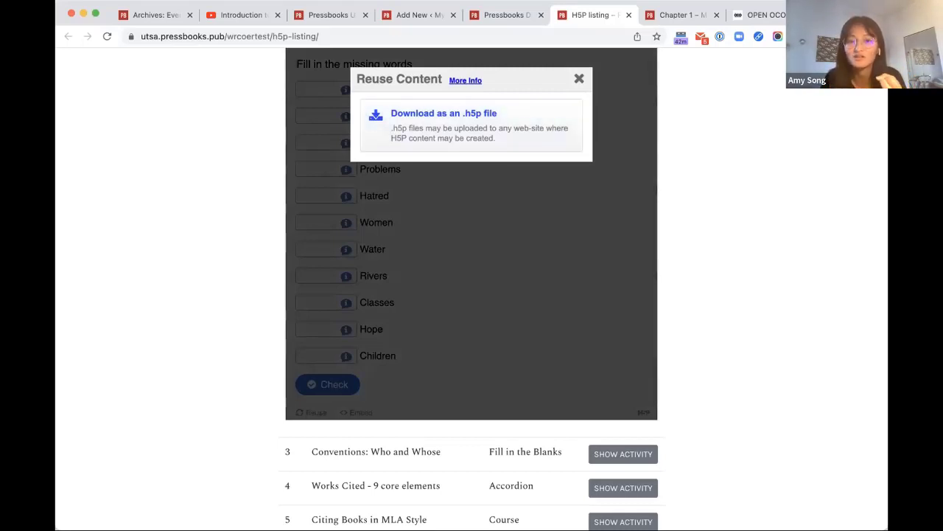
# - Return to the new H5P item of My test book 2 and start a Drag the Words activity
pyautogui.click(516, 15)
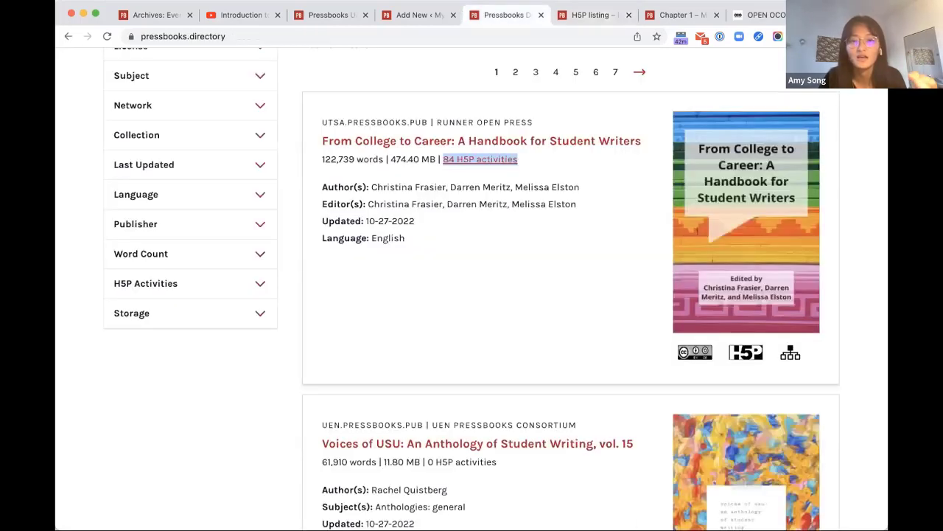
pyautogui.click(418, 16)
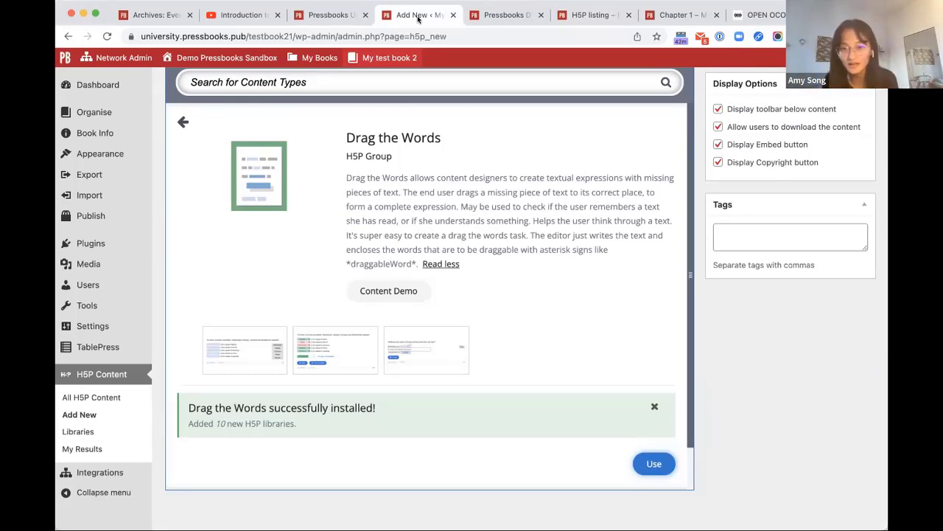
pyautogui.scroll(2, 480, 151)
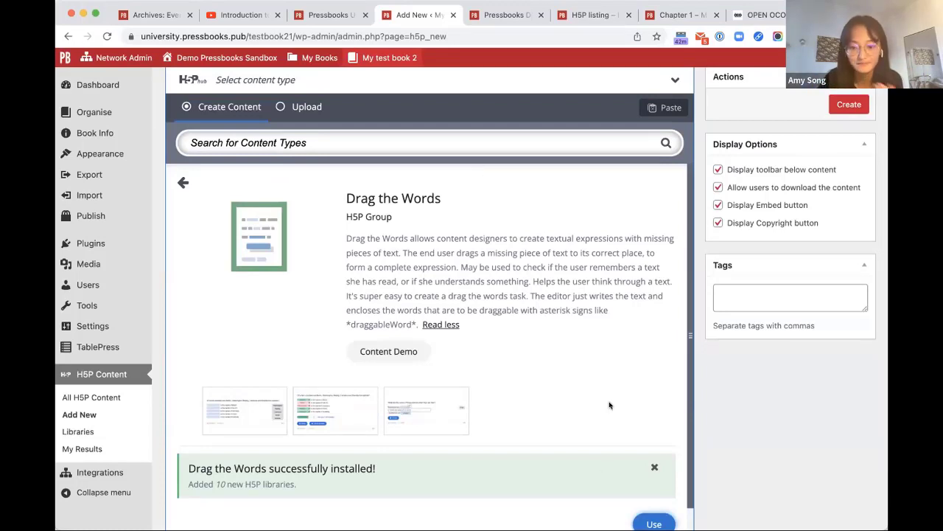
pyautogui.scroll(-1, 609, 405)
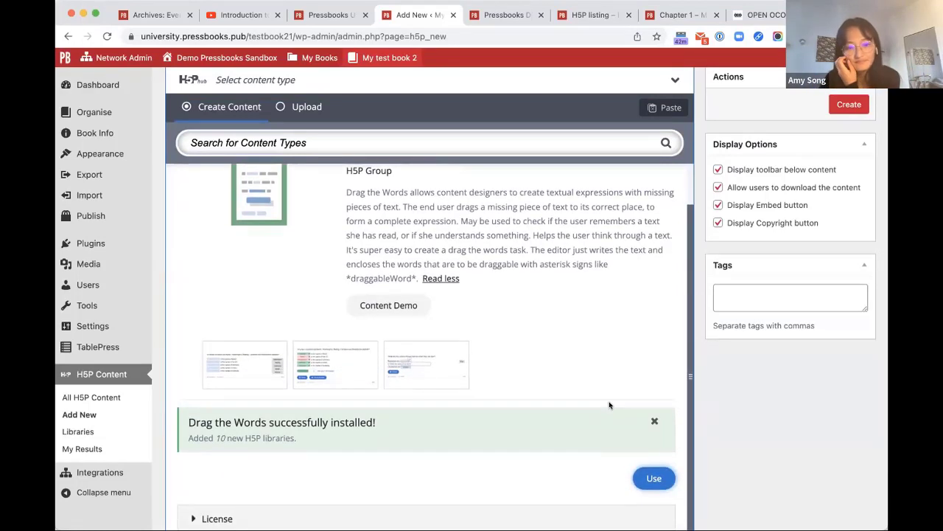
pyautogui.click(653, 477)
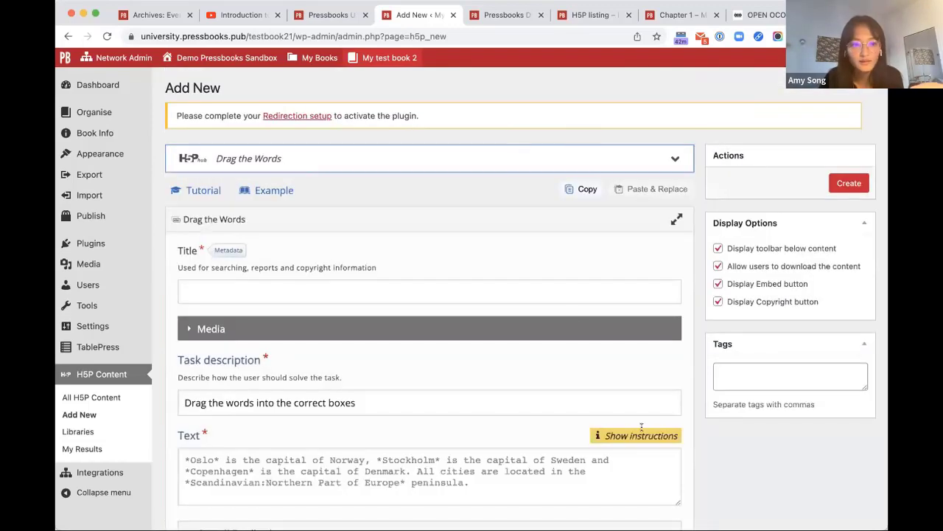
pyautogui.scroll(-1, 559, 271)
pyautogui.scroll(-1, 559, 271)
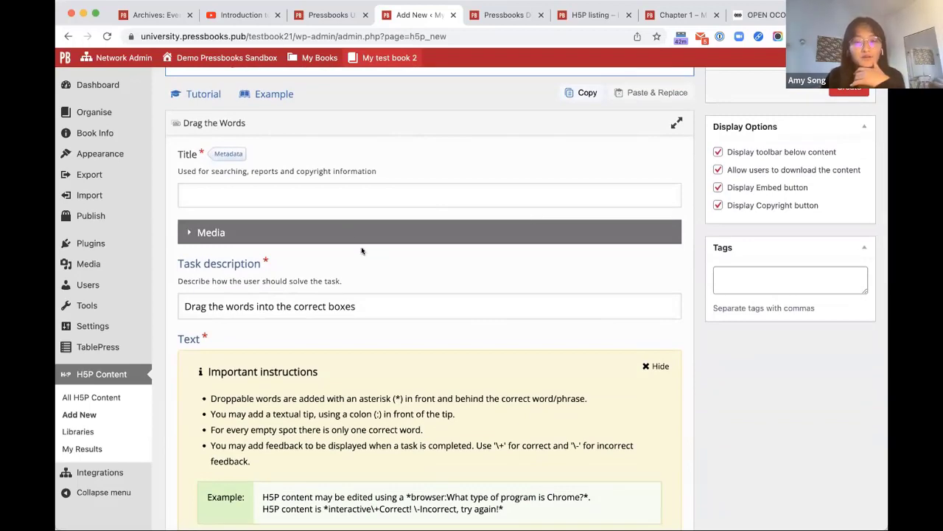
pyautogui.scroll(1, 361, 251)
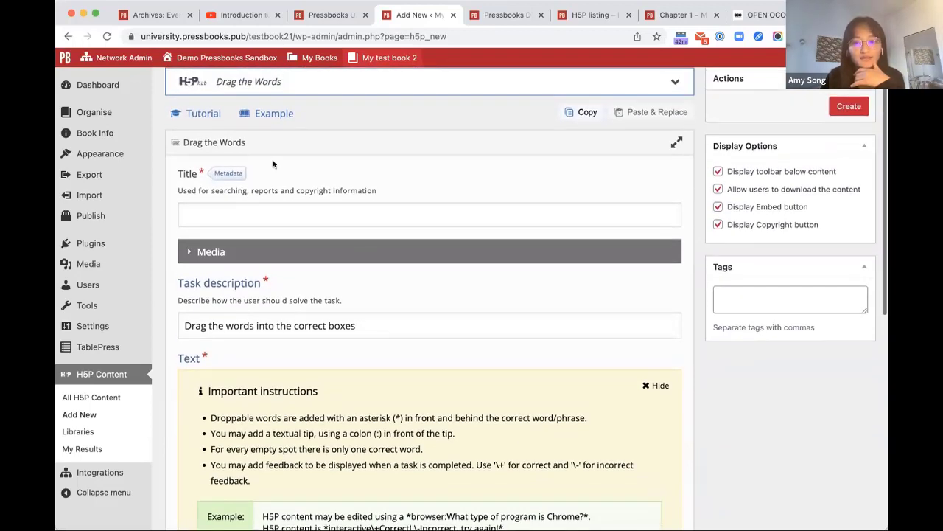
# - Open the Drag the Words tutorial on h5p.org and read through it to Step 5: Add an exercise
pyautogui.click(196, 116)
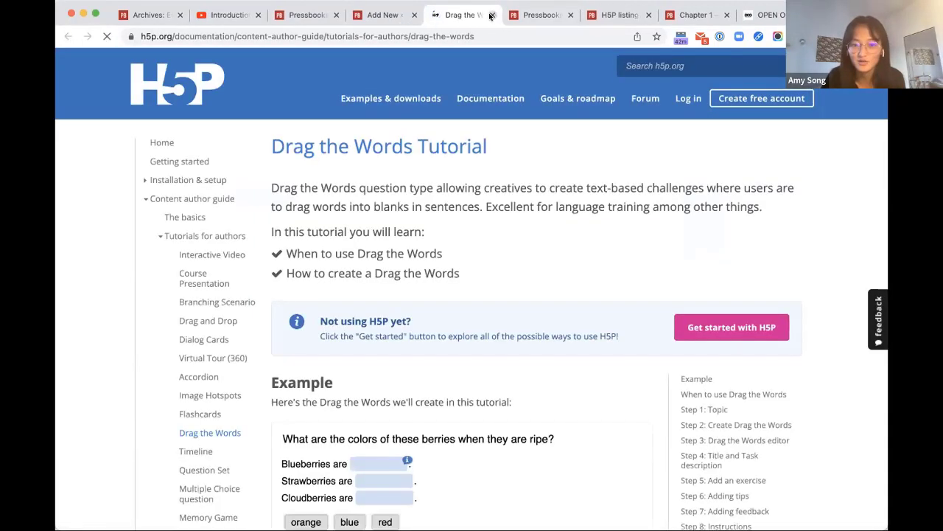
pyautogui.scroll(-5, 482, 122)
pyautogui.scroll(-5, 483, 123)
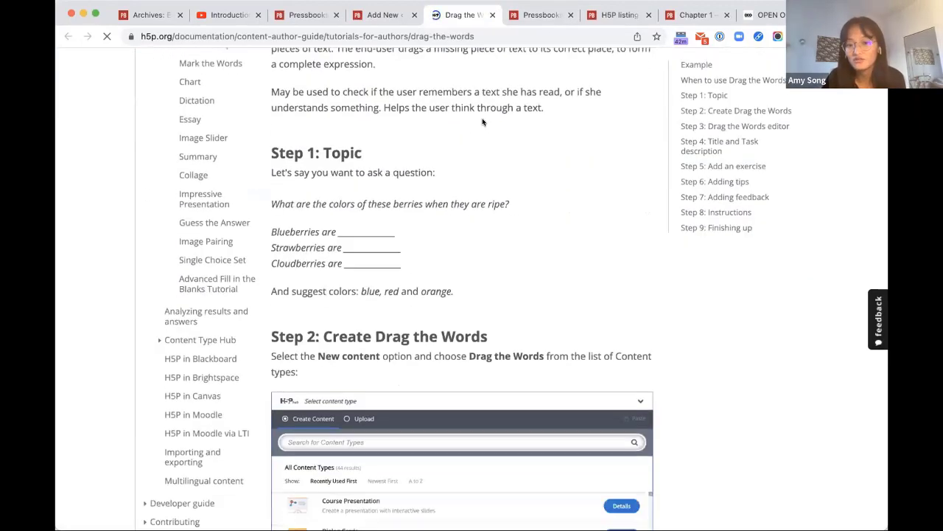
pyautogui.scroll(-12, 478, 169)
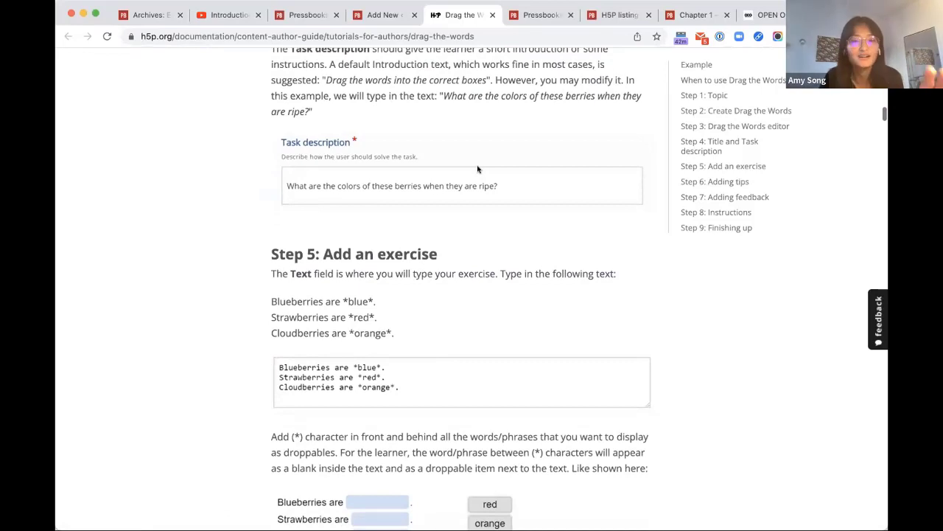
pyautogui.scroll(-3, 477, 169)
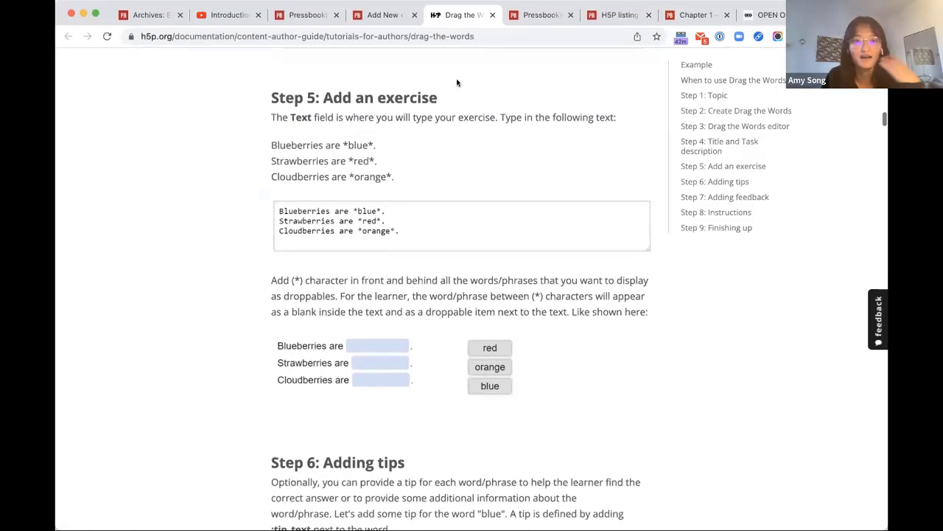
# - Go back to the Drag the Words form, view its sharing and licensing metadata, and save the metadata as is
pyautogui.click(389, 14)
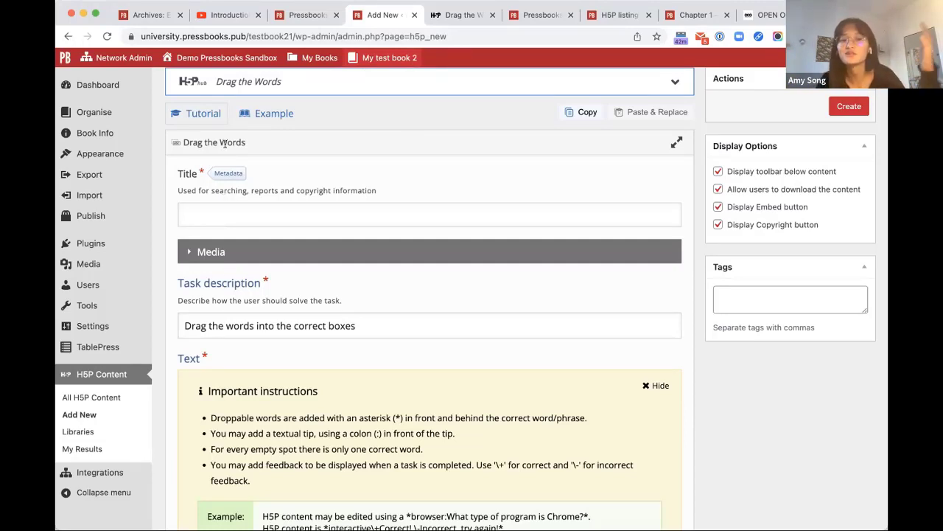
pyautogui.click(228, 173)
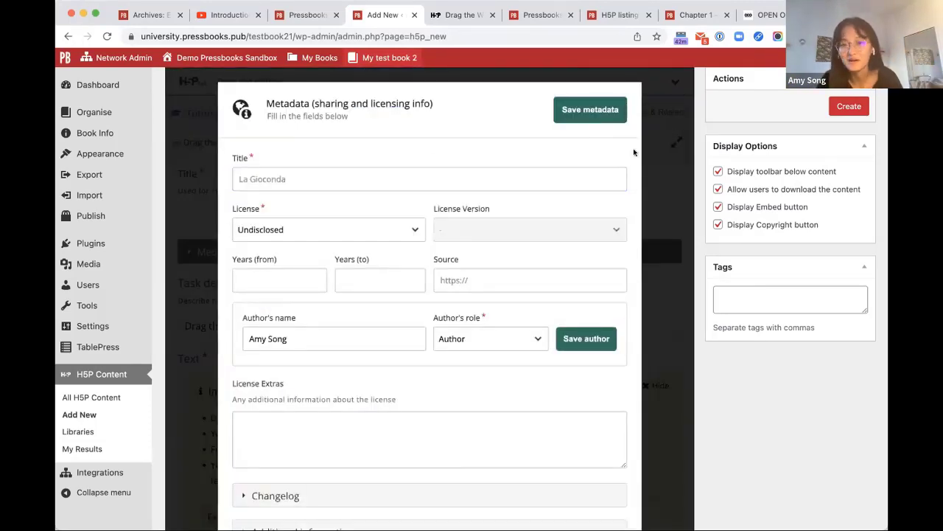
pyautogui.scroll(-3, 654, 272)
pyautogui.scroll(5, 693, 376)
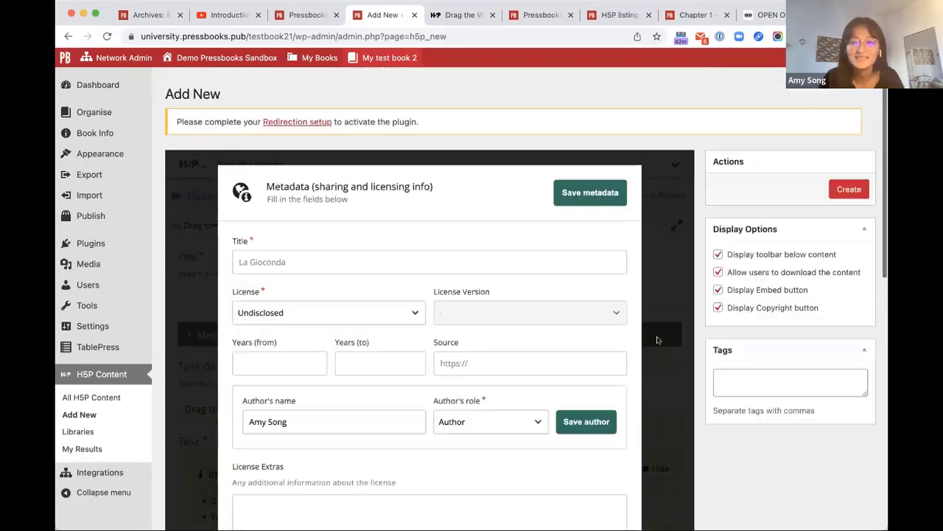
pyautogui.click(585, 193)
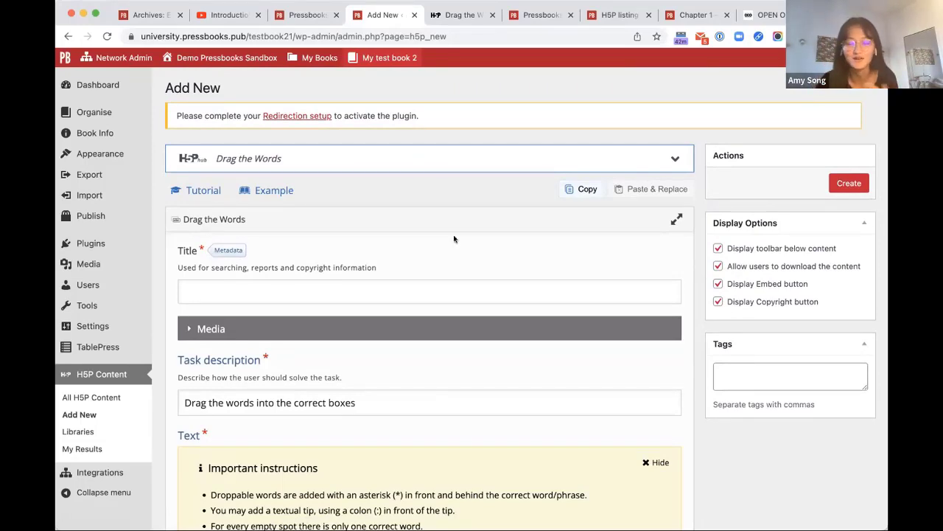
# - Look through the Drag the Words form, from title, task description and text instructions to overall feedback and behavioural settings
pyautogui.scroll(-3, 309, 232)
pyautogui.scroll(1, 253, 189)
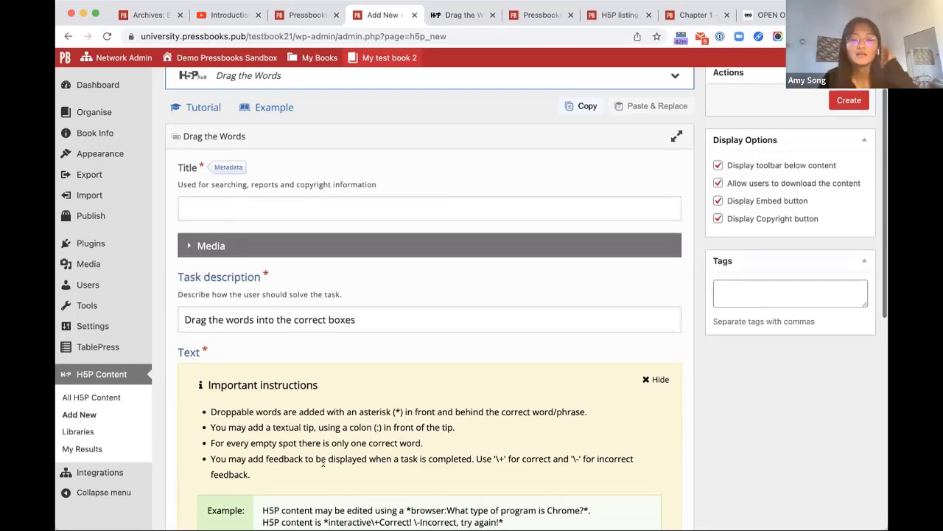
pyautogui.scroll(-5, 323, 463)
pyautogui.scroll(-3, 323, 462)
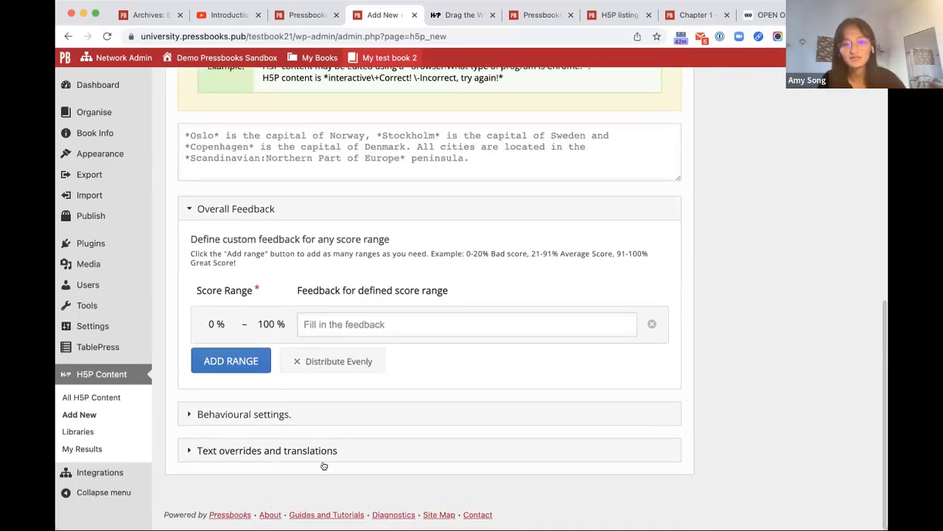
pyautogui.scroll(3, 369, 383)
pyautogui.scroll(5, 382, 355)
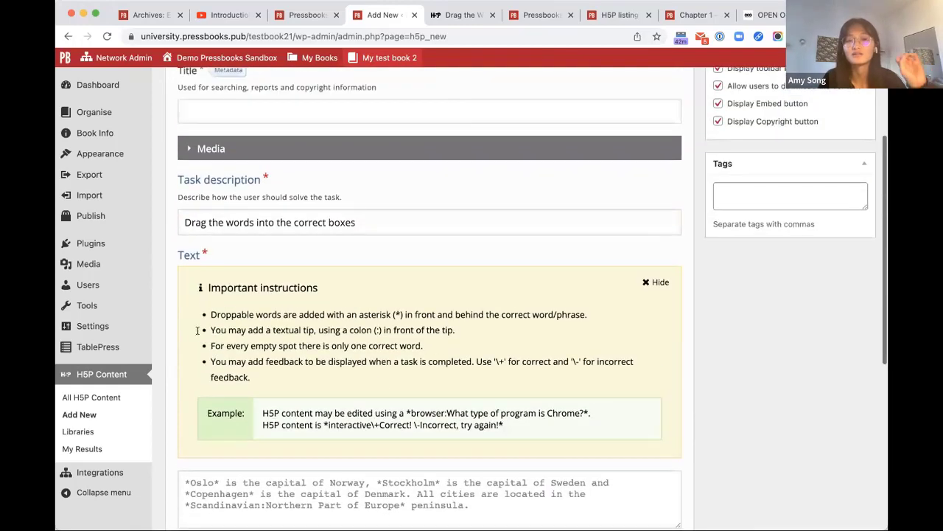
pyautogui.scroll(1, 546, 464)
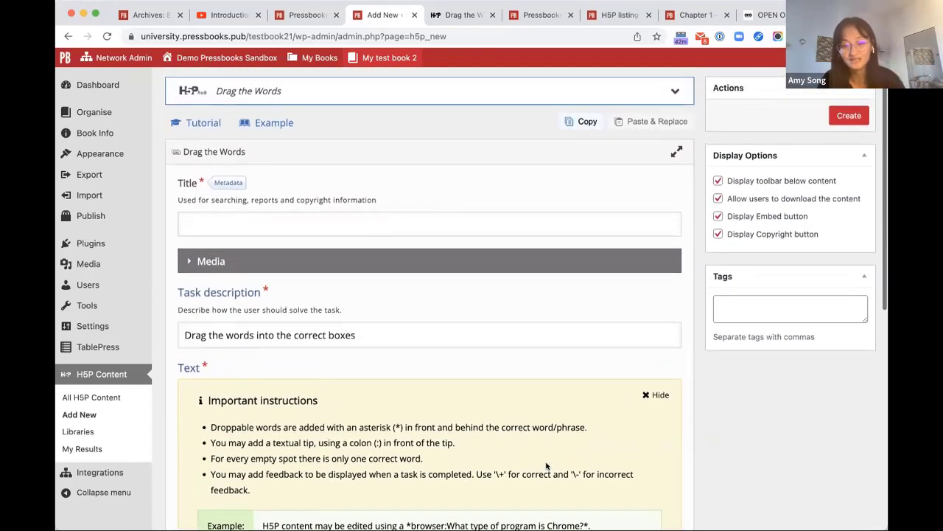
pyautogui.scroll(-3, 546, 465)
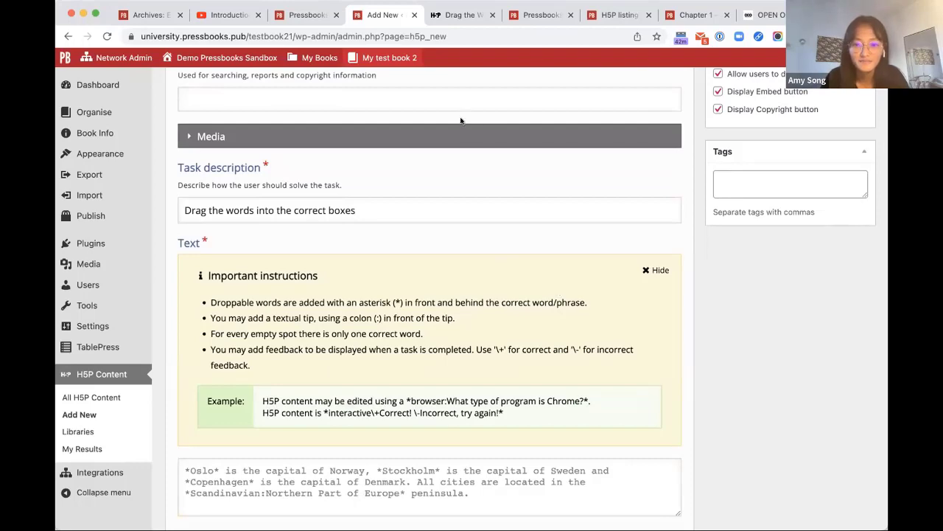
pyautogui.scroll(3, 469, 109)
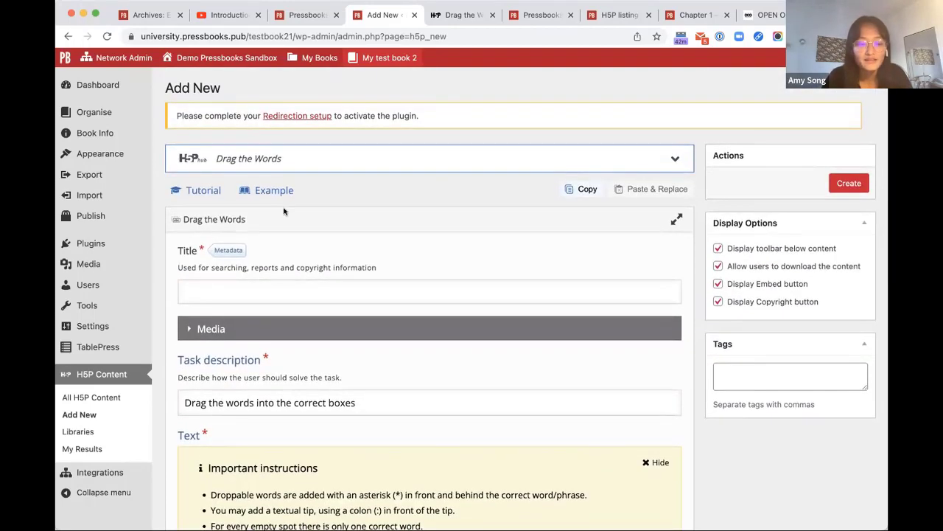
# - Leave the Drag the Words form and switch the new H5P item to uploading an H5P file
pyautogui.hscroll(-5, 184, 356)
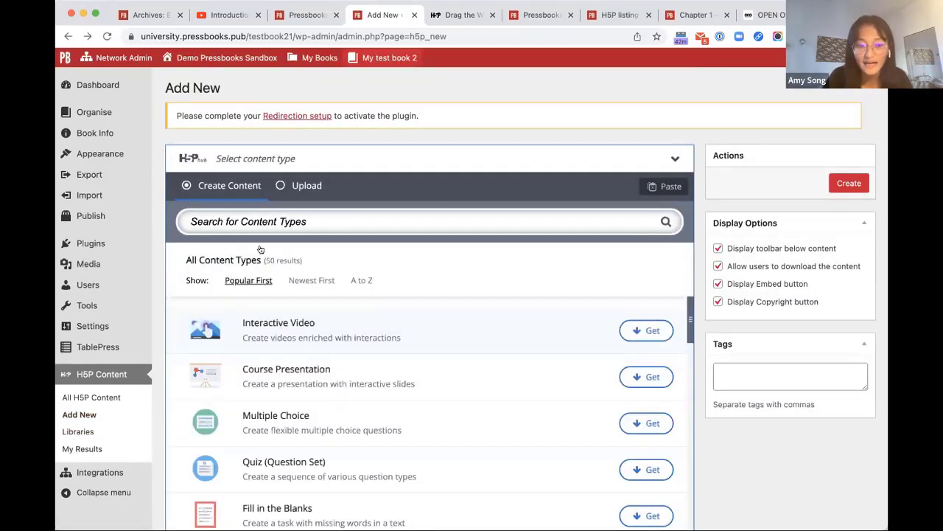
pyautogui.click(302, 185)
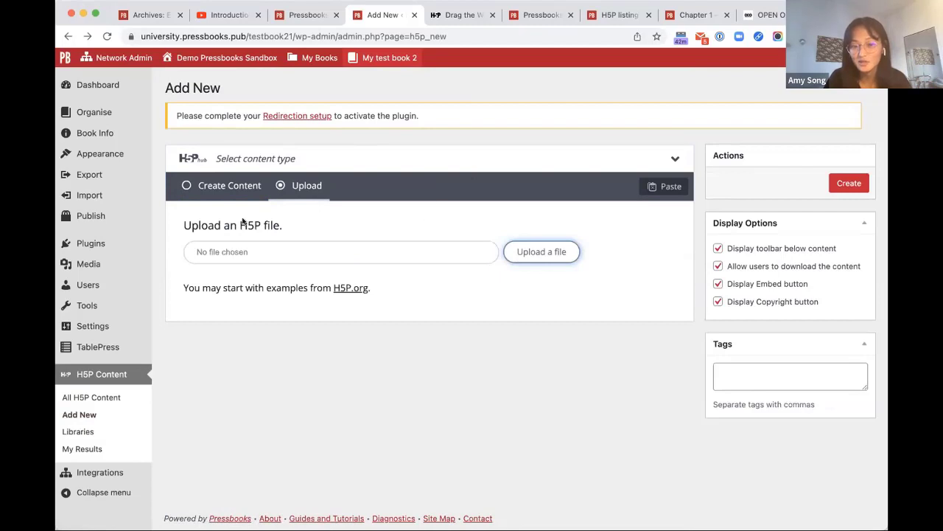
# - Place the H5P listing tab beside the new H5P item's tab and download the "fewer or less" activity as an .h5p file
pyautogui.moveTo(538, 16); pyautogui.dragTo(461, 15)
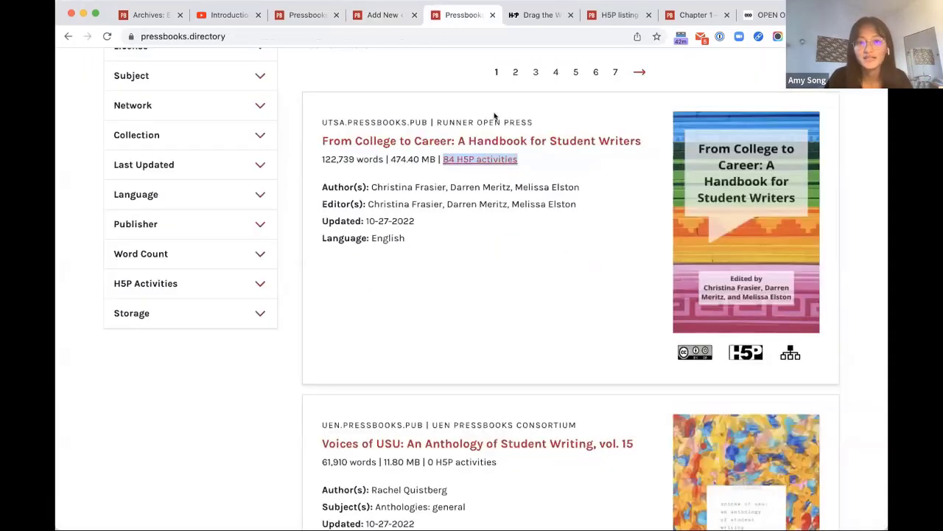
pyautogui.moveTo(621, 12); pyautogui.dragTo(479, 36)
pyautogui.scroll(3, 511, 71)
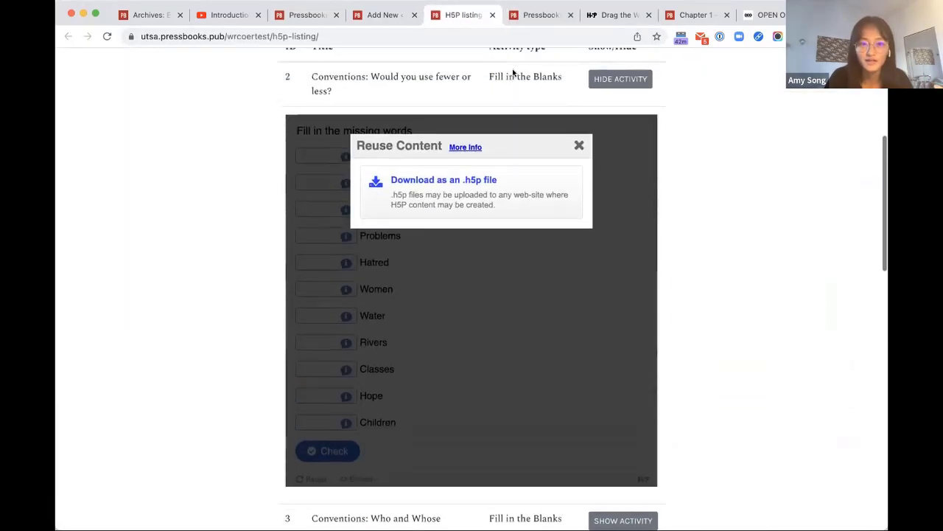
pyautogui.click(506, 226)
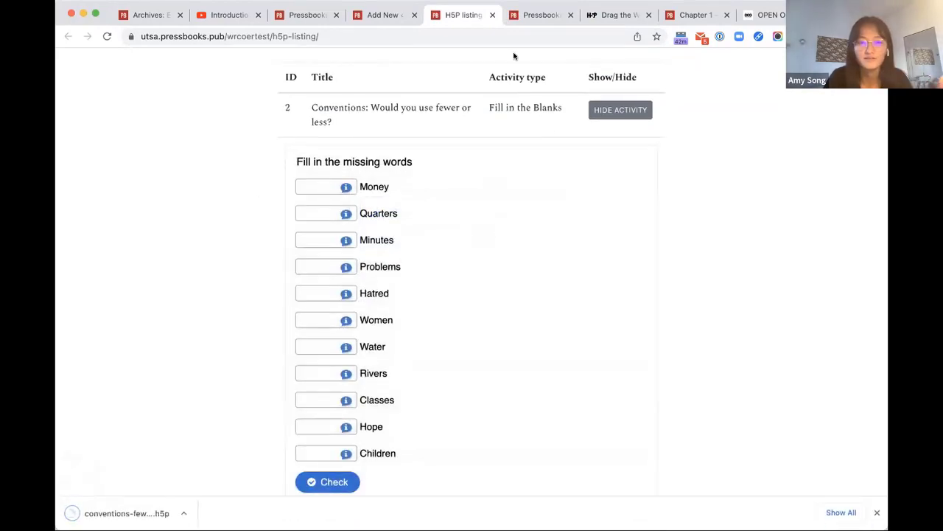
pyautogui.scroll(5, 504, 74)
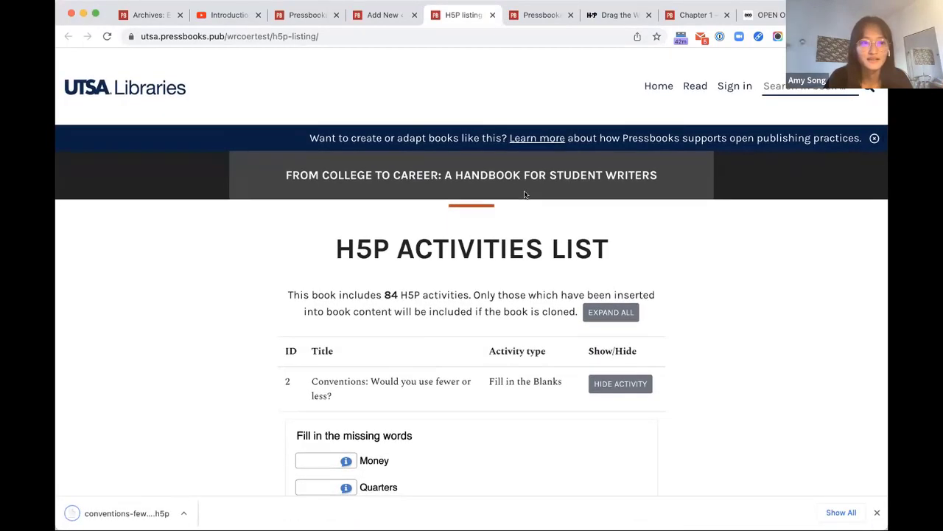
pyautogui.scroll(-2, 529, 166)
pyautogui.scroll(-2, 496, 152)
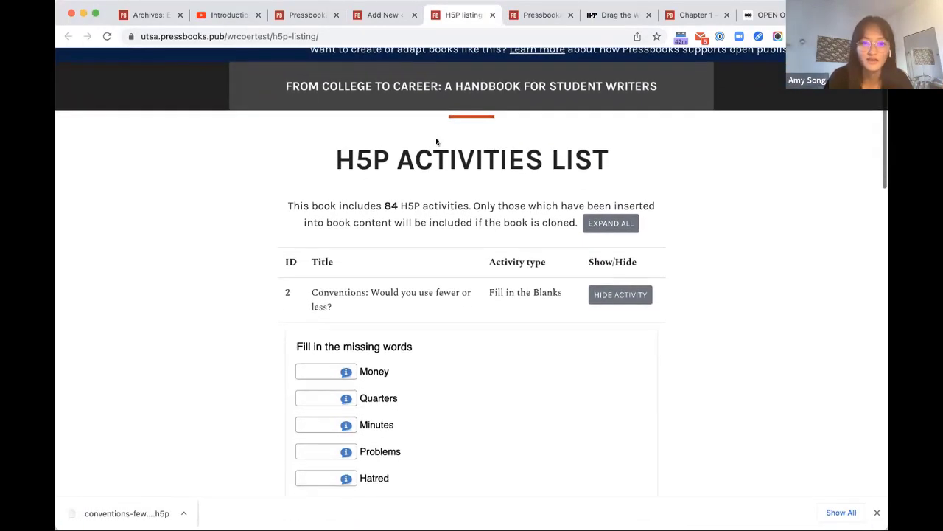
pyautogui.scroll(-3, 583, 259)
pyautogui.scroll(-3, 582, 261)
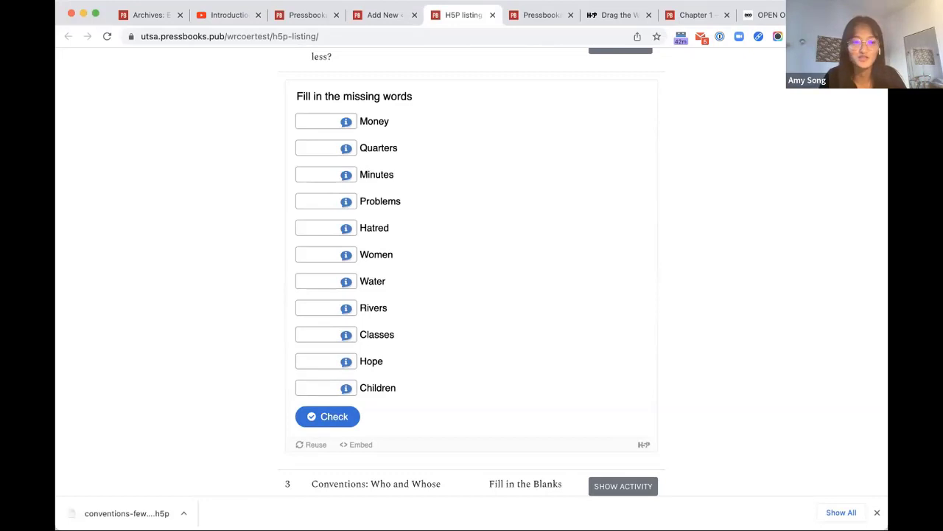
# - Upload the file conventions-fewer-or-less-2.h5p to the new H5P item and use it as its content
pyautogui.click(398, 15)
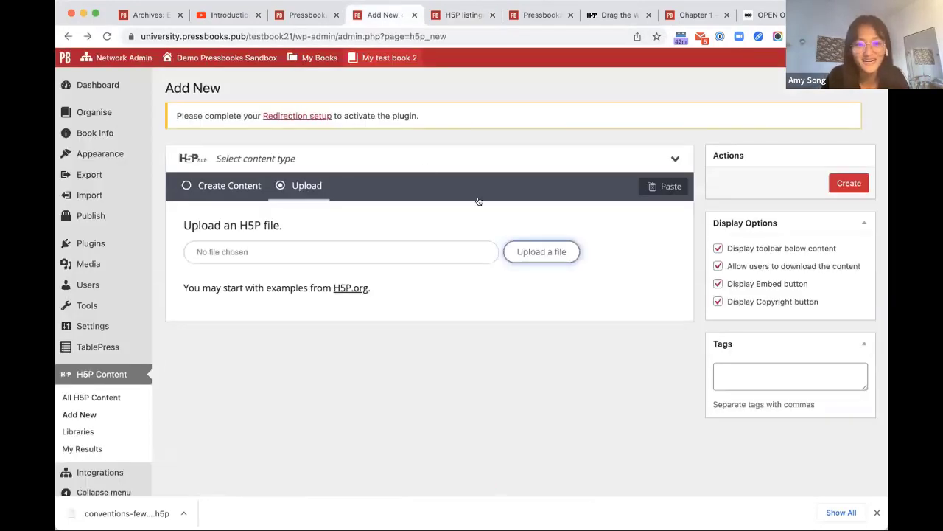
pyautogui.click(532, 252)
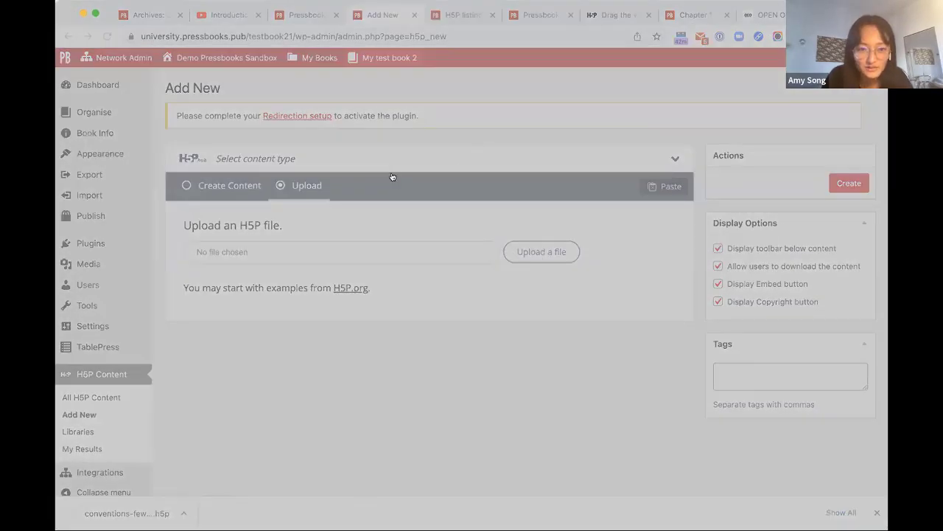
pyautogui.press('Return')
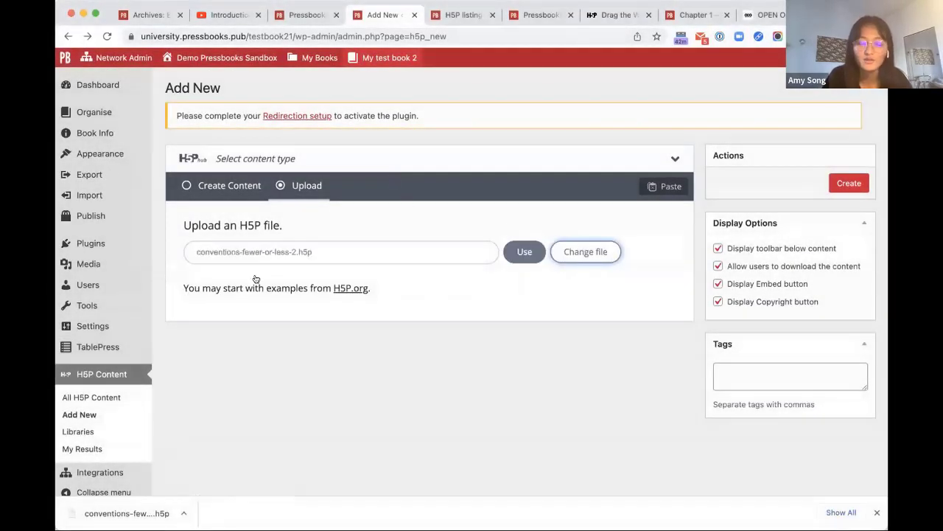
pyautogui.click(515, 251)
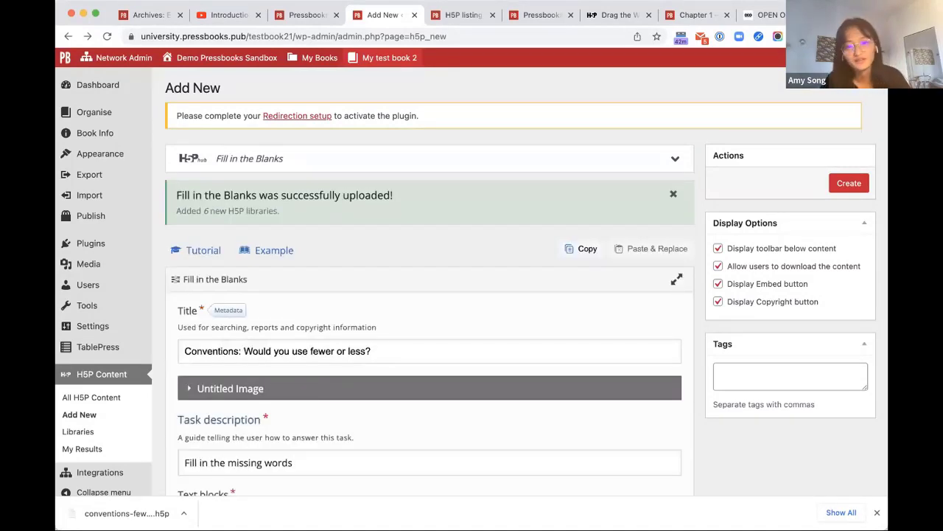
# - Look over the uploaded Fill in the Blanks text lines and create the activity with its existing title and settings
pyautogui.scroll(-10, 431, 413)
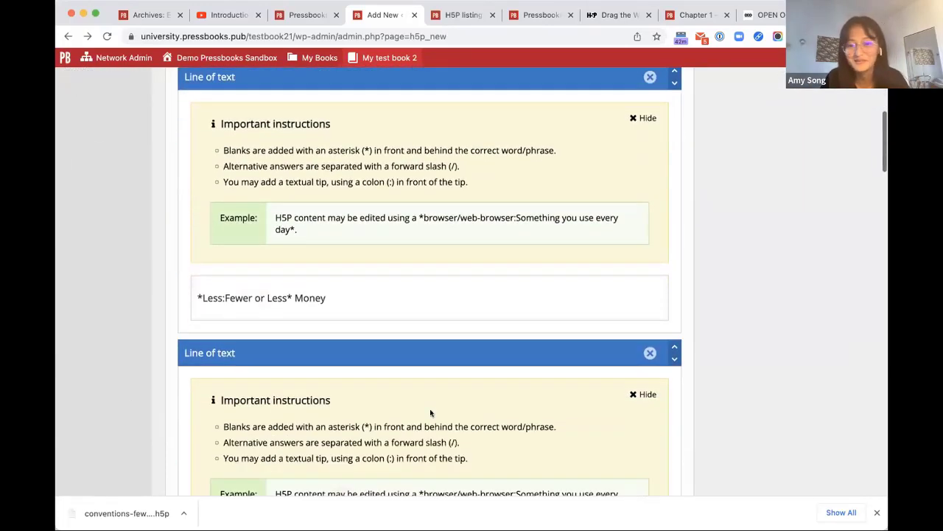
pyautogui.scroll(-9, 432, 412)
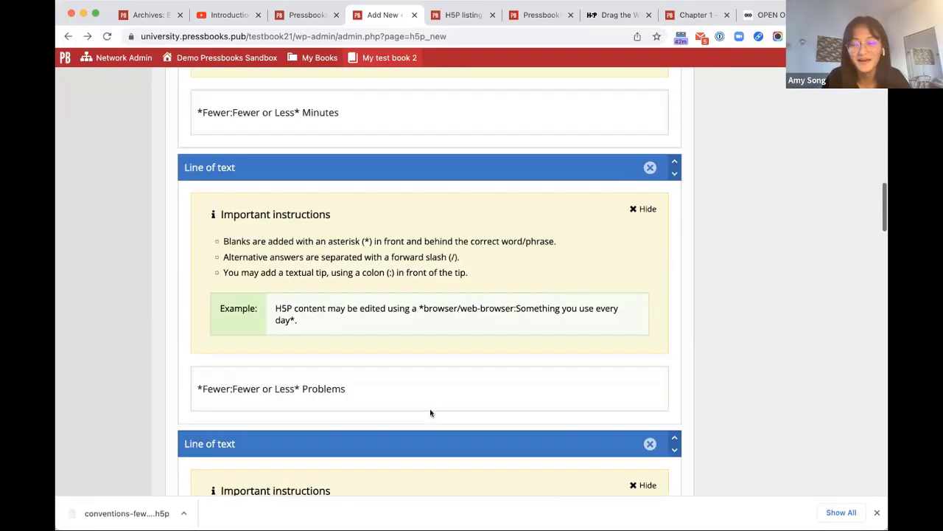
pyautogui.scroll(13, 431, 413)
pyautogui.scroll(5, 431, 413)
pyautogui.click(848, 184)
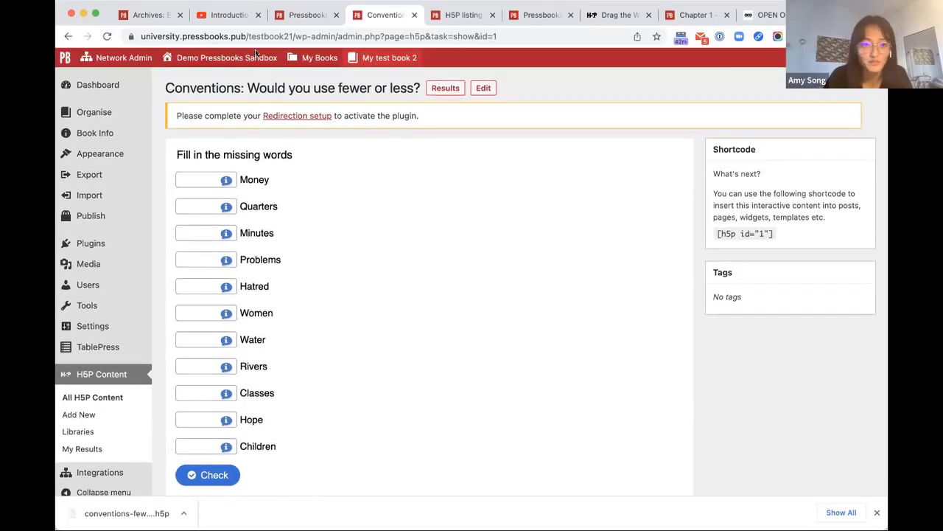
# - Compare the created activity with the original in the H5P listing and copy its shortcode [h5p id="1"]
pyautogui.click(465, 17)
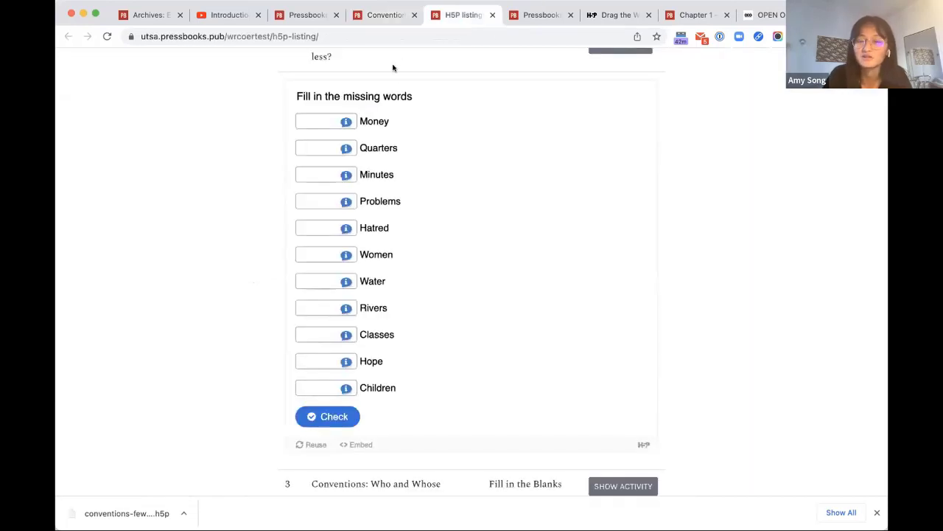
pyautogui.click(391, 16)
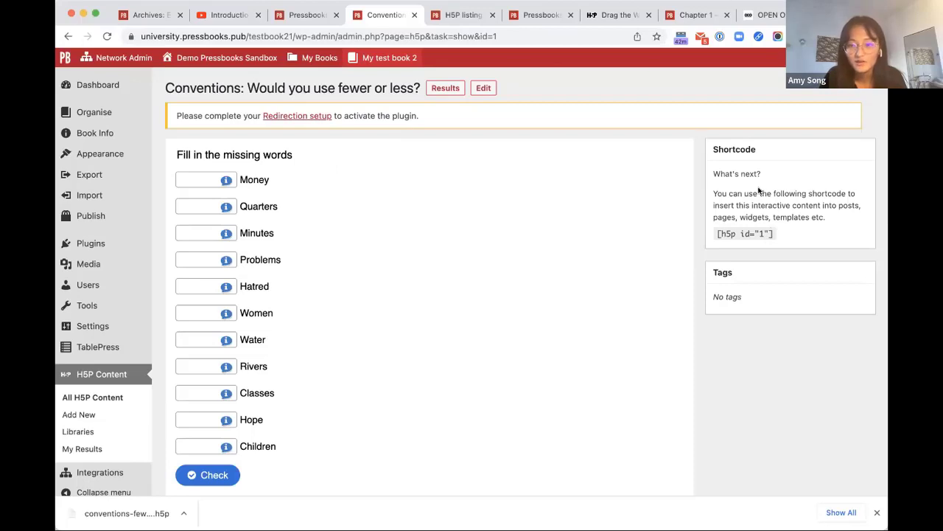
pyautogui.tripleClick(758, 233)
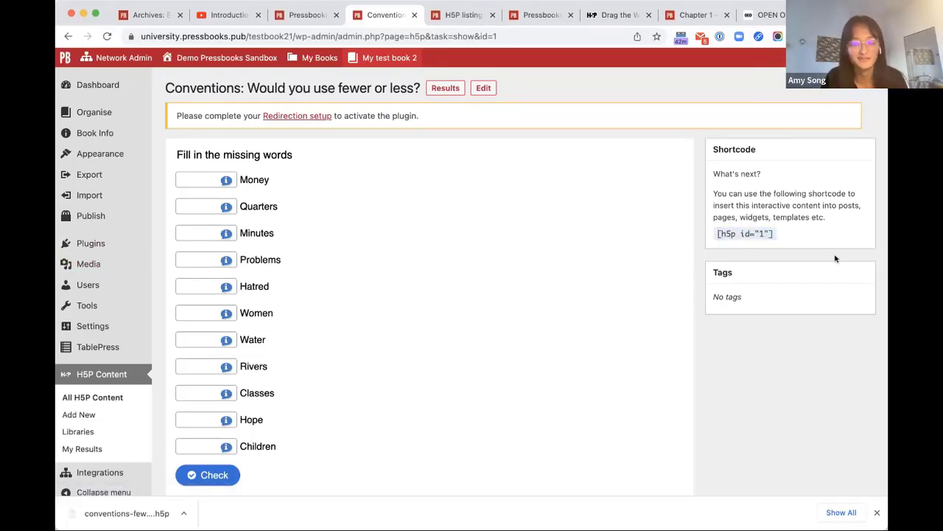
pyautogui.tripleClick(775, 233)
pyautogui.hotkey('ctrl', 'c')
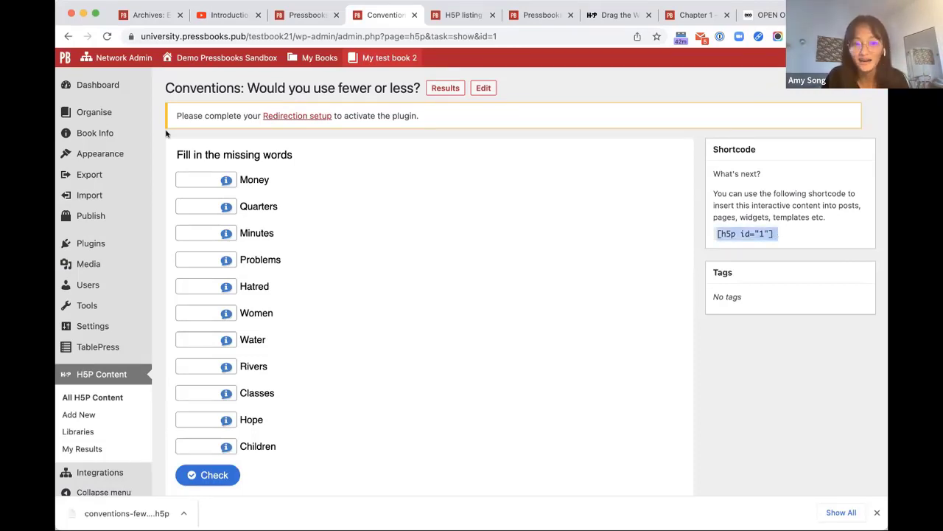
# - Open Chapter 1 of My test book 2 for editing from the book's organisation page
pyautogui.moveTo(112, 116)
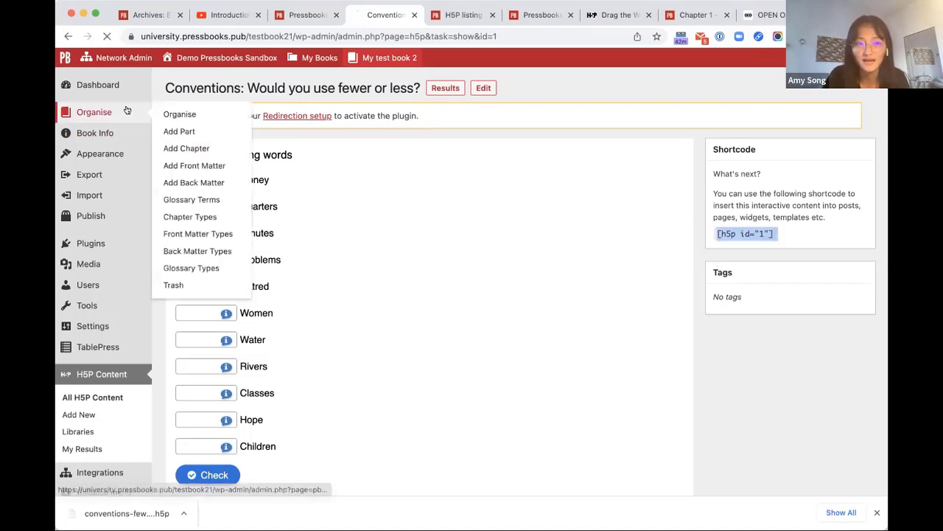
pyautogui.click(94, 112)
pyautogui.click(206, 414)
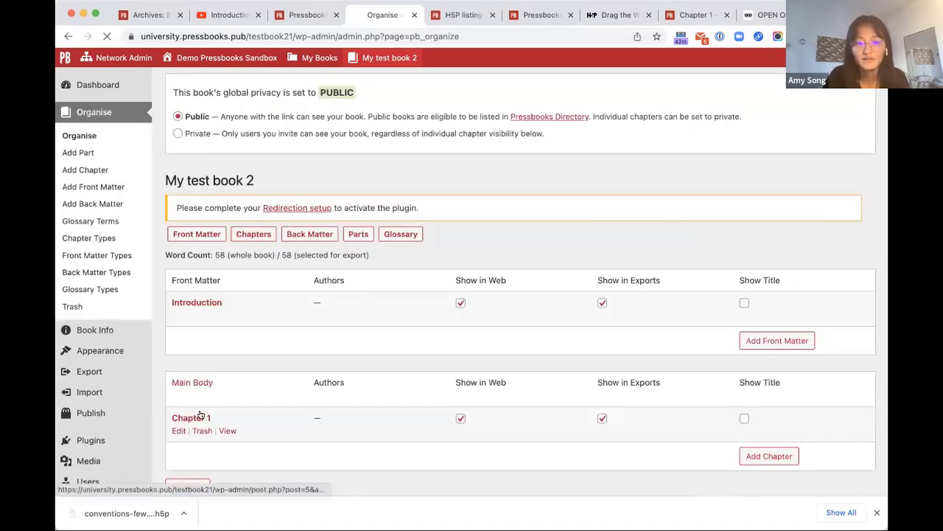
pyautogui.scroll(-1, 478, 359)
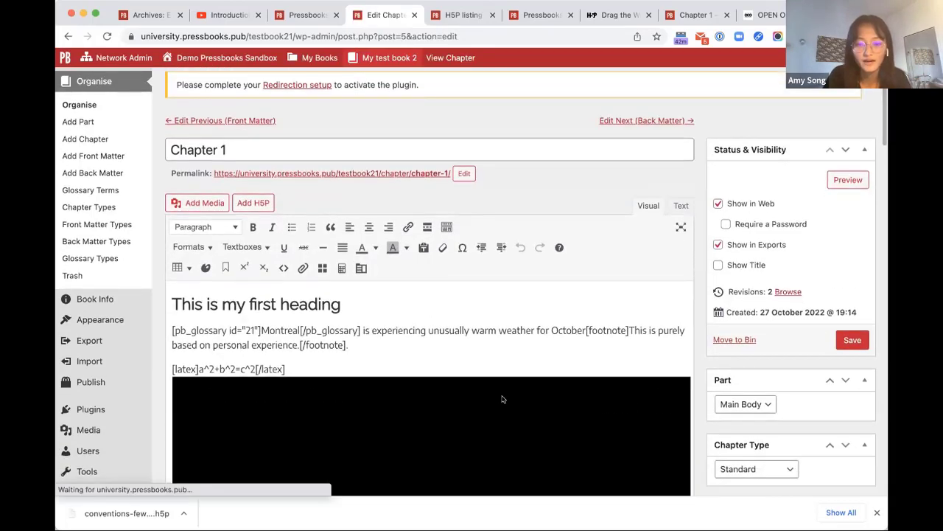
# - Paste the shortcode [h5p id="1"] on a new line below the Montreal paragraph in Chapter 1
pyautogui.press('Return')
pyautogui.scroll(-1, 507, 335)
pyautogui.hotkey('ctrl', 'v')
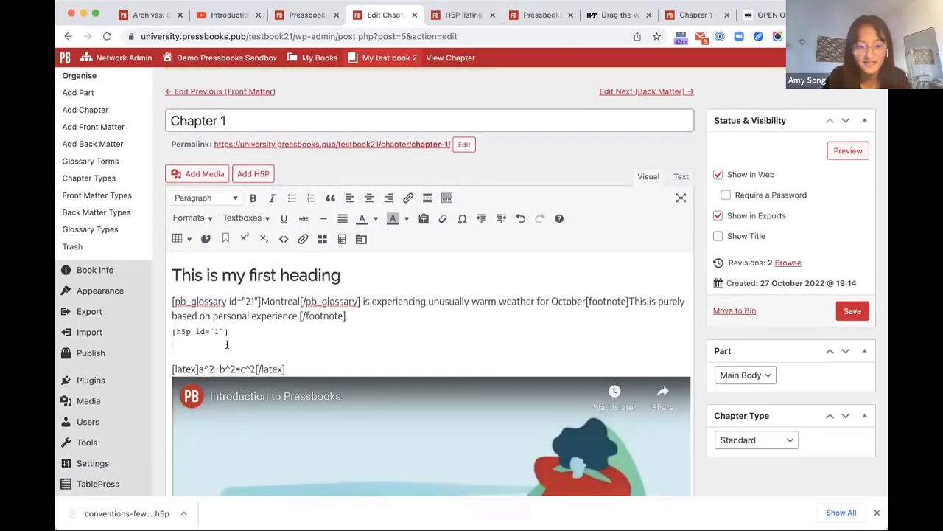
# - Insert the activity "Conventions: Would you use fewer or less?" from the book's H5P content below the pasted shortcode
pyautogui.click(254, 175)
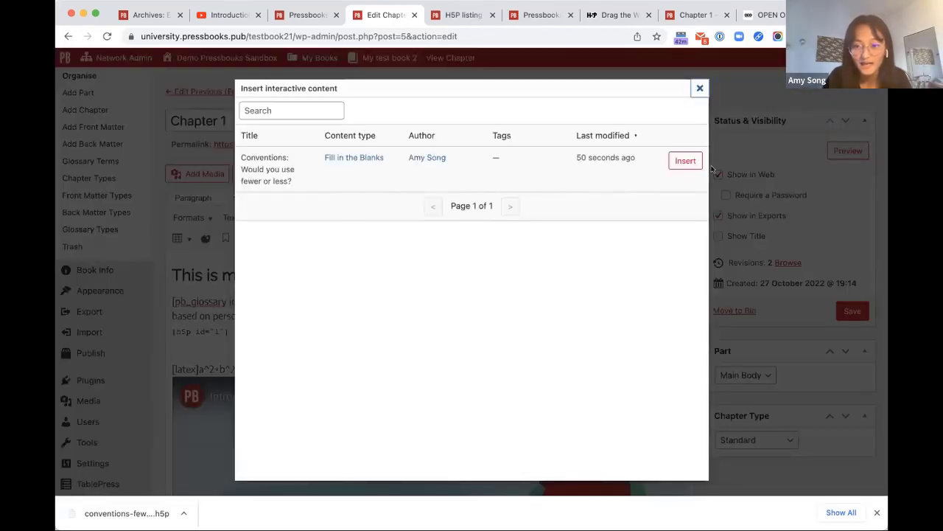
pyautogui.click(685, 160)
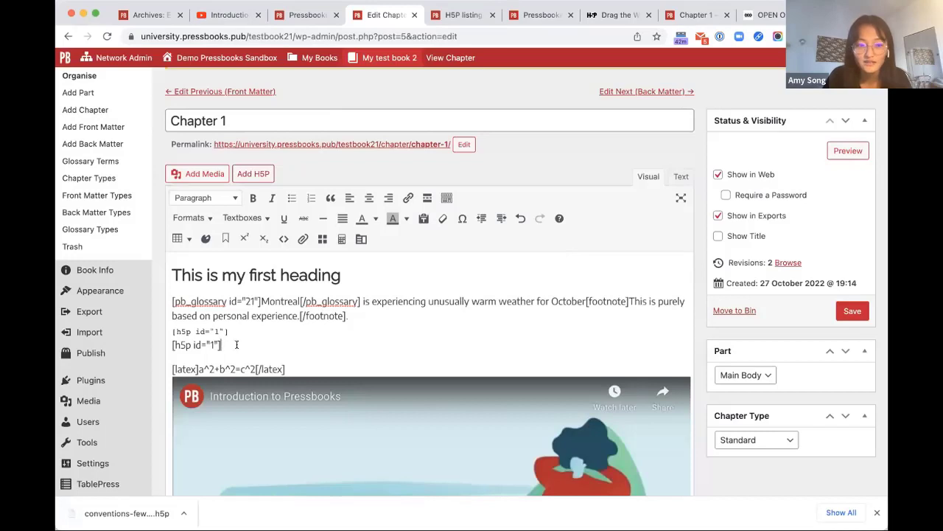
pyautogui.moveTo(237, 344); pyautogui.dragTo(172, 329)
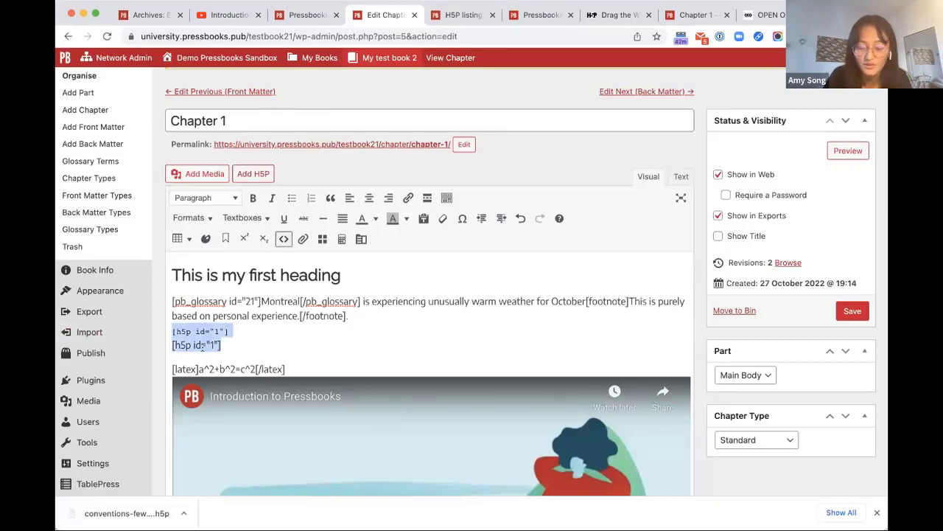
pyautogui.click(264, 331)
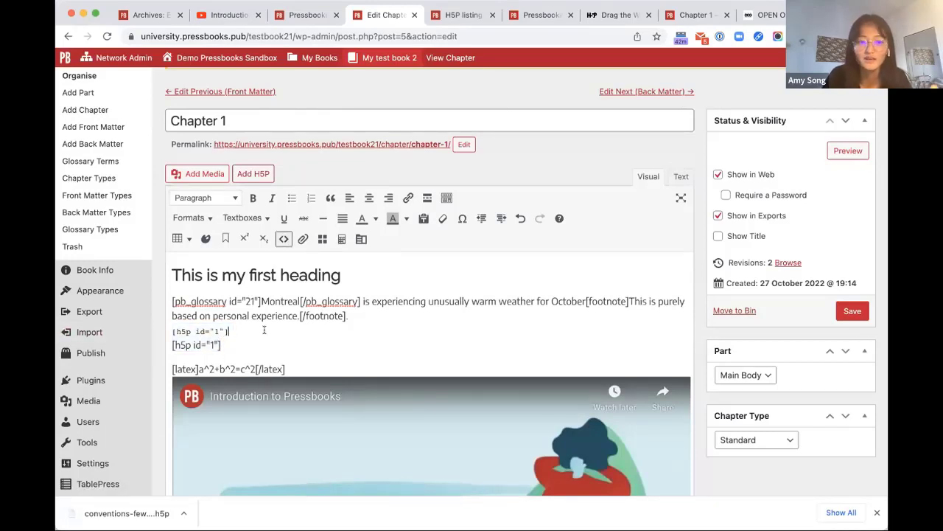
# - Preview Chapter 1 and examine both embedded Fill in the Blanks activities, the answer fields and the footnote at the chapter's end
pyautogui.click(859, 147)
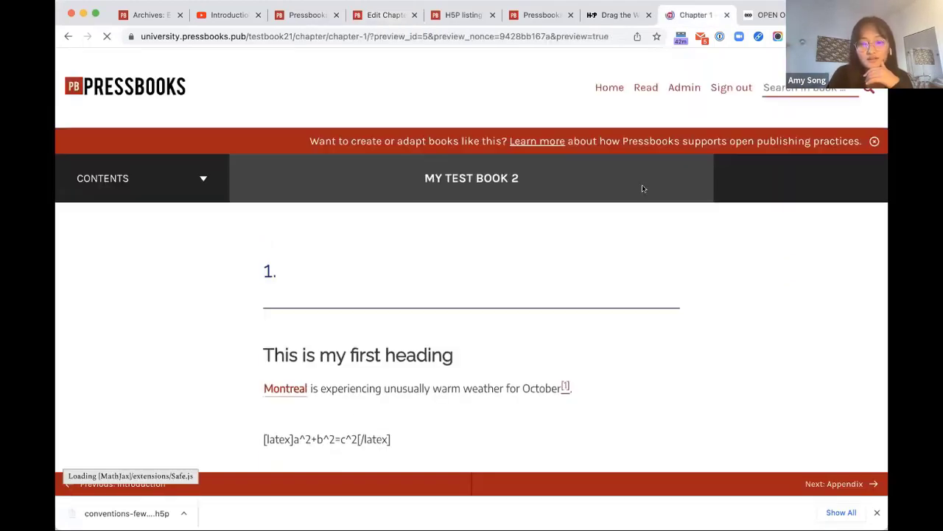
pyautogui.scroll(-8, 642, 186)
pyautogui.scroll(-2, 642, 185)
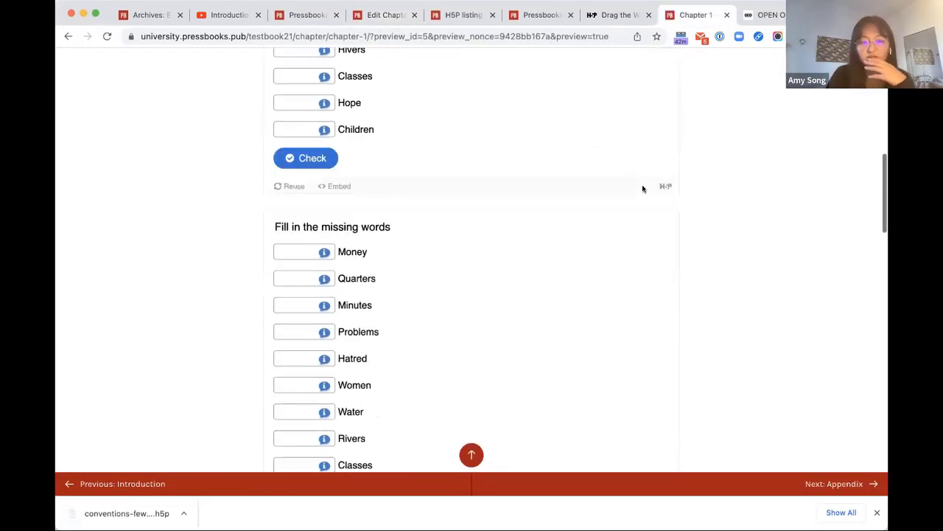
pyautogui.scroll(4, 522, 358)
pyautogui.scroll(-5, 522, 358)
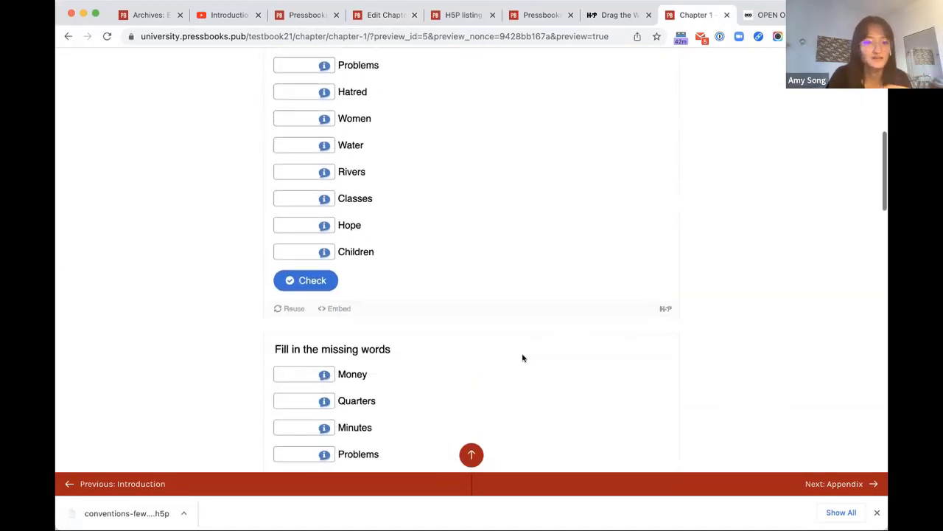
pyautogui.scroll(1, 522, 358)
pyautogui.scroll(4, 523, 358)
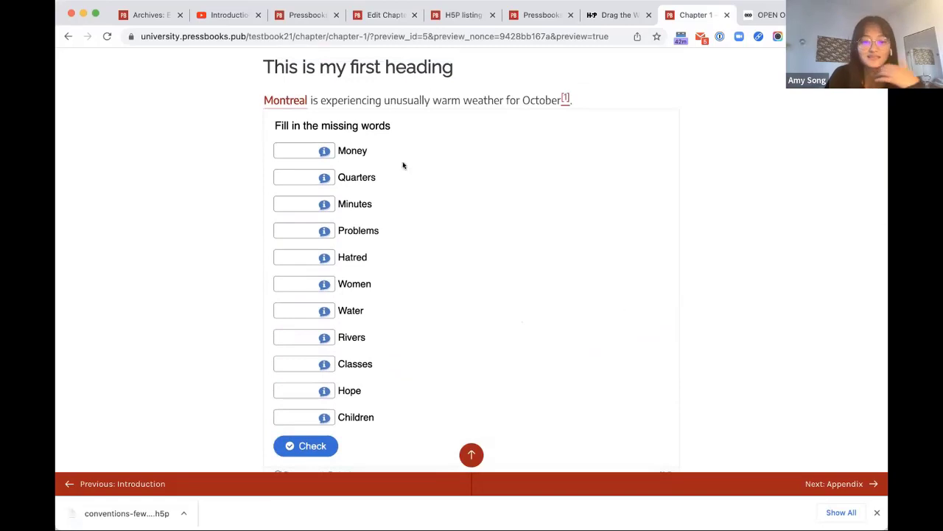
pyautogui.click(305, 150)
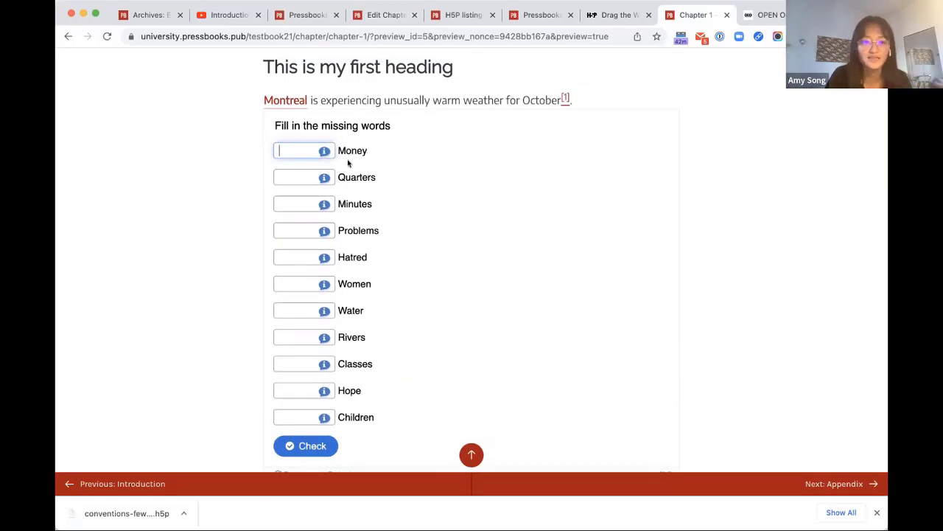
pyautogui.scroll(-2, 408, 368)
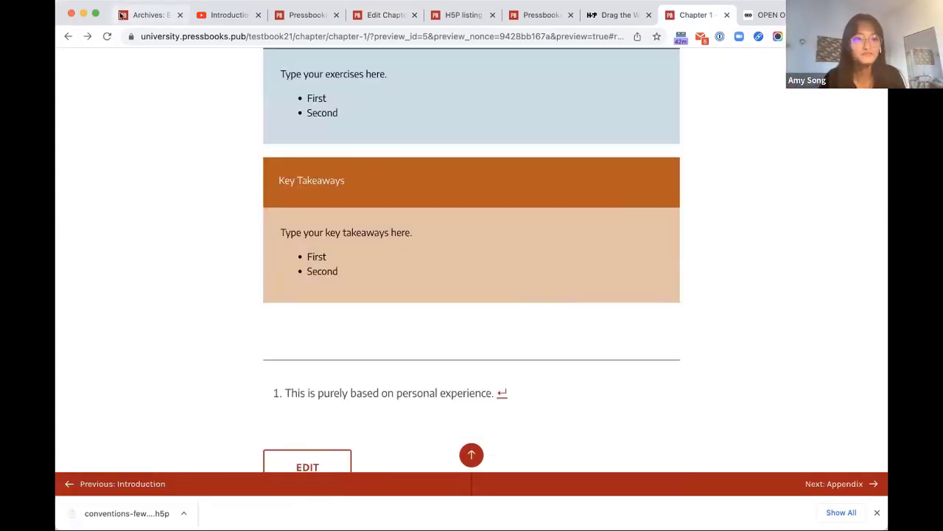
pyautogui.click(67, 35)
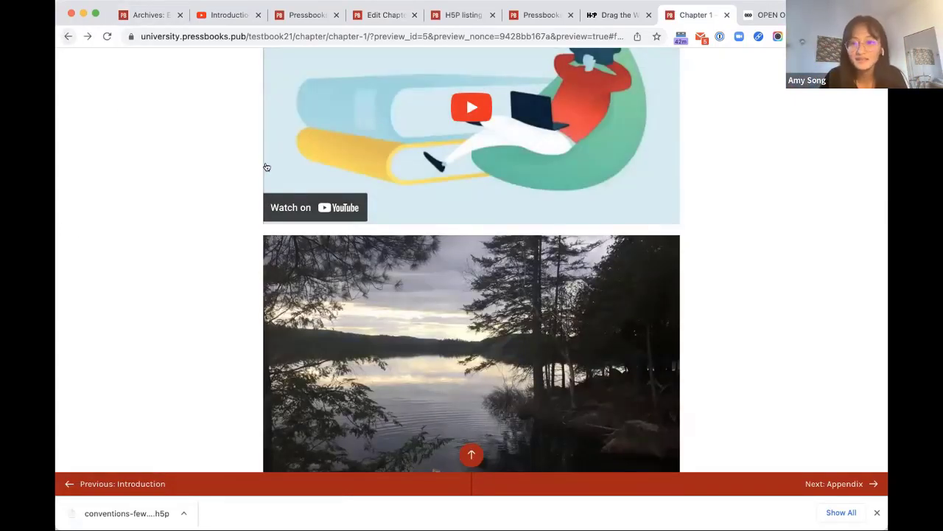
# - Browse the revisions of Chapter 1, compare the autosave with the current revision, and return to the chapter editor
pyautogui.click(389, 15)
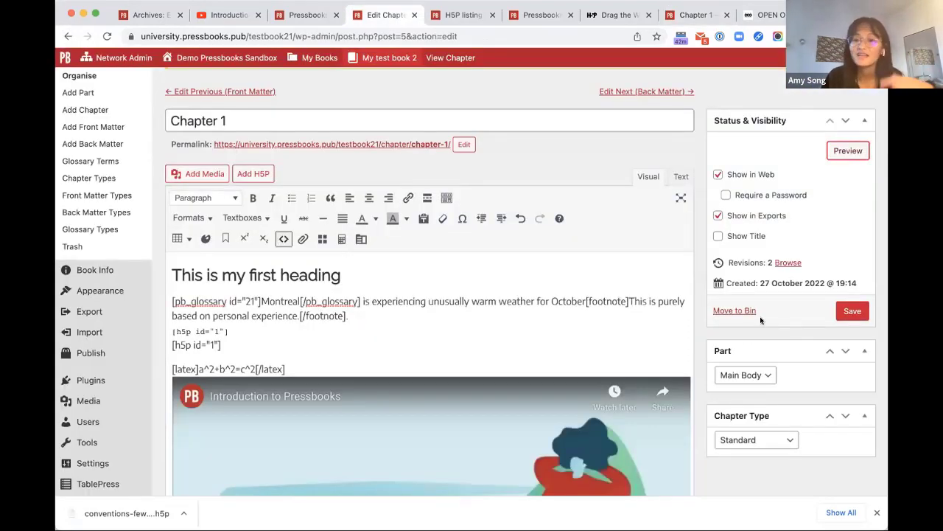
pyautogui.click(790, 261)
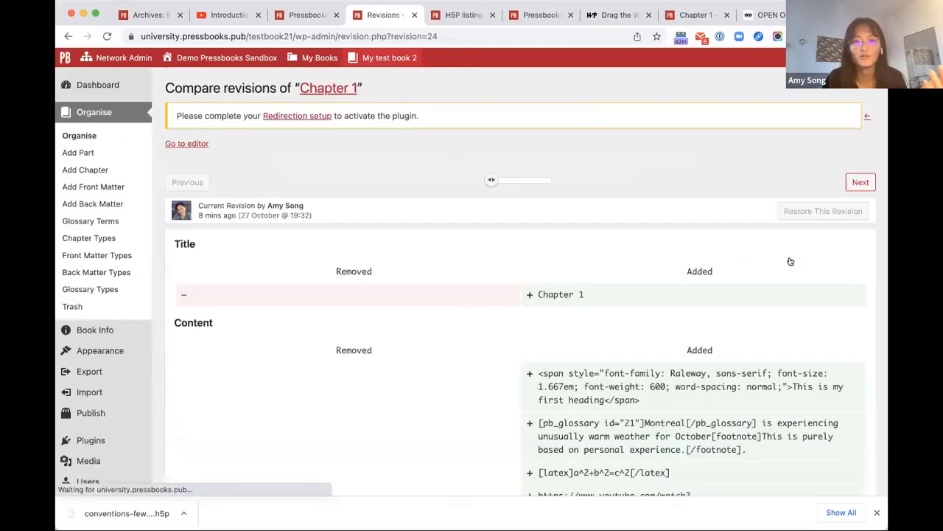
pyautogui.scroll(-1, 613, 178)
pyautogui.scroll(-1, 614, 179)
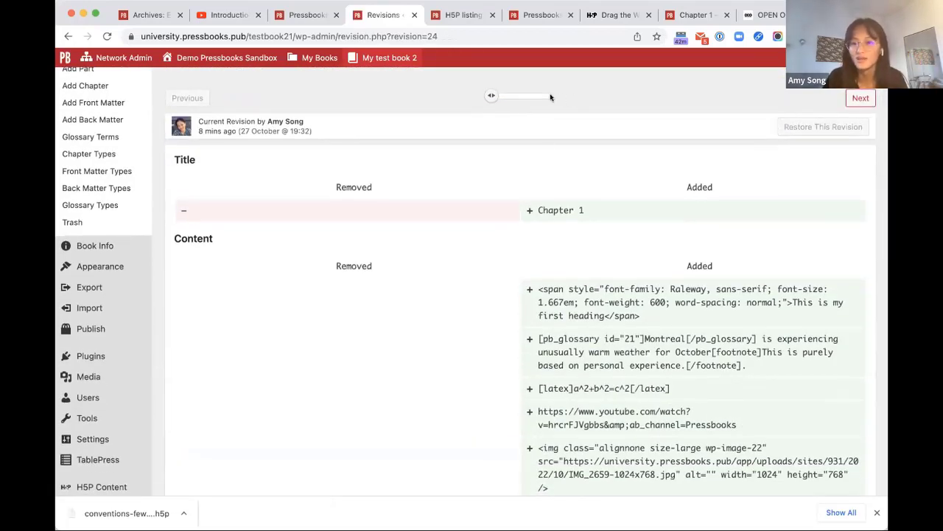
pyautogui.click(550, 96)
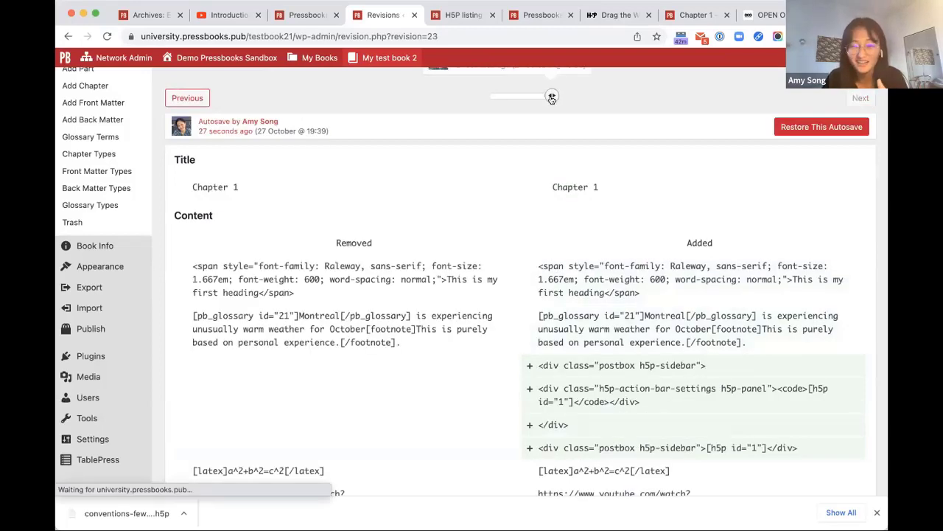
pyautogui.moveTo(551, 95); pyautogui.dragTo(495, 96)
pyautogui.scroll(-10, 544, 177)
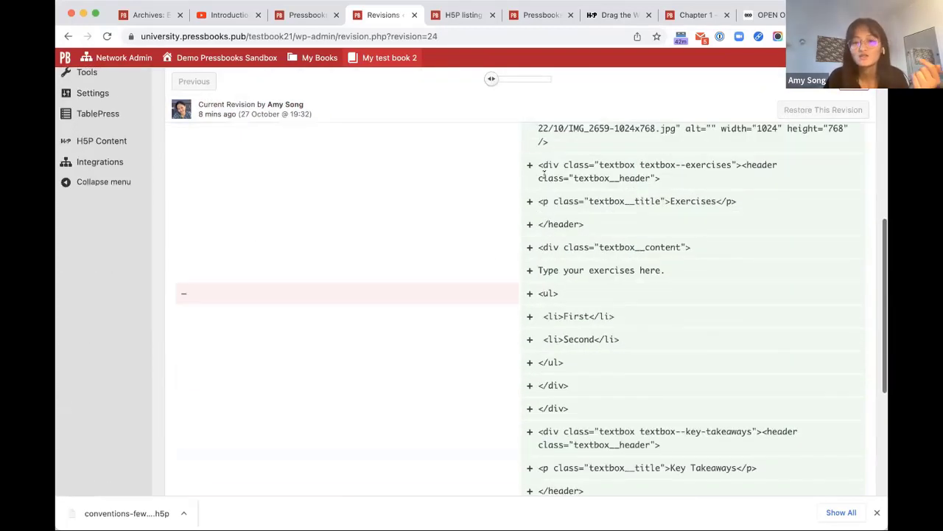
pyautogui.scroll(-1, 544, 175)
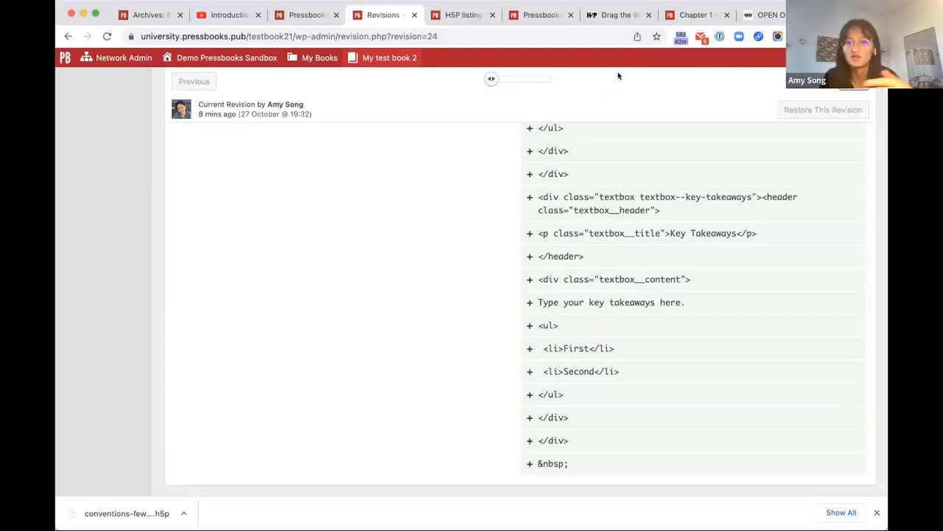
pyautogui.click(68, 37)
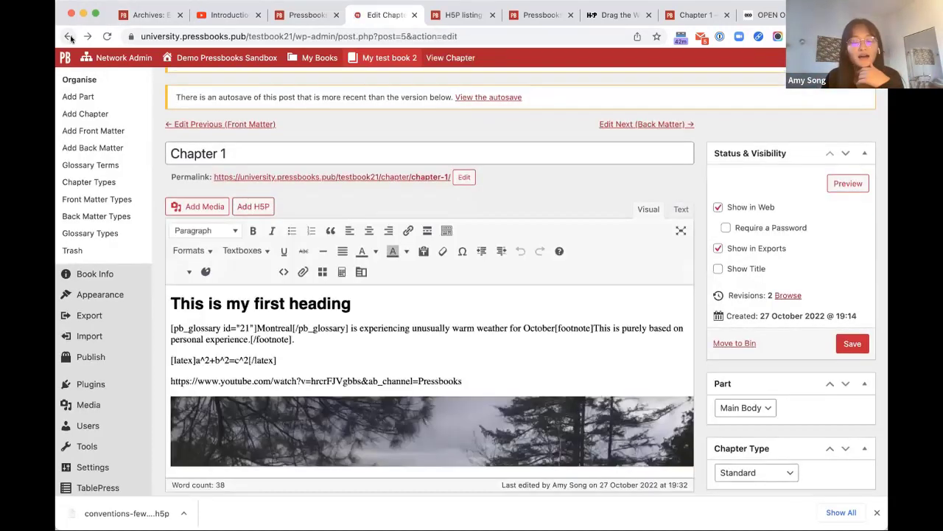
# - Check the Chapter 1 content in the editor and save the chapter
pyautogui.scroll(-2, 141, 190)
pyautogui.scroll(-1, 221, 214)
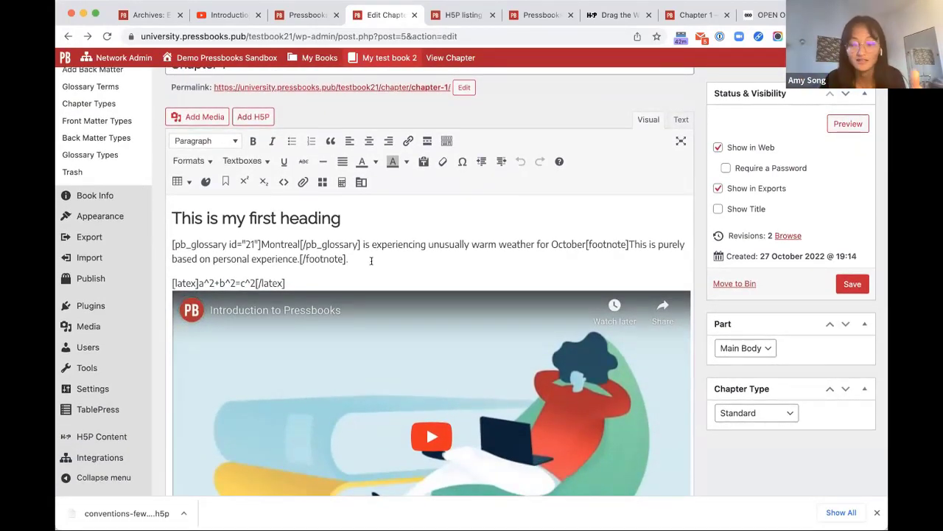
pyautogui.click(852, 284)
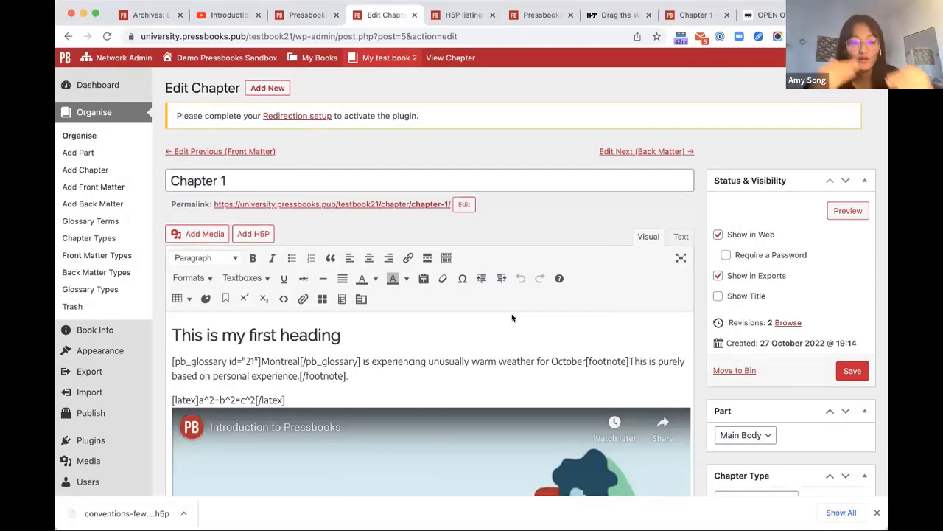
# - Check the Chapter 1 content in the editor, view the chapter as a web page, and return to the editor
pyautogui.scroll(-2, 358, 408)
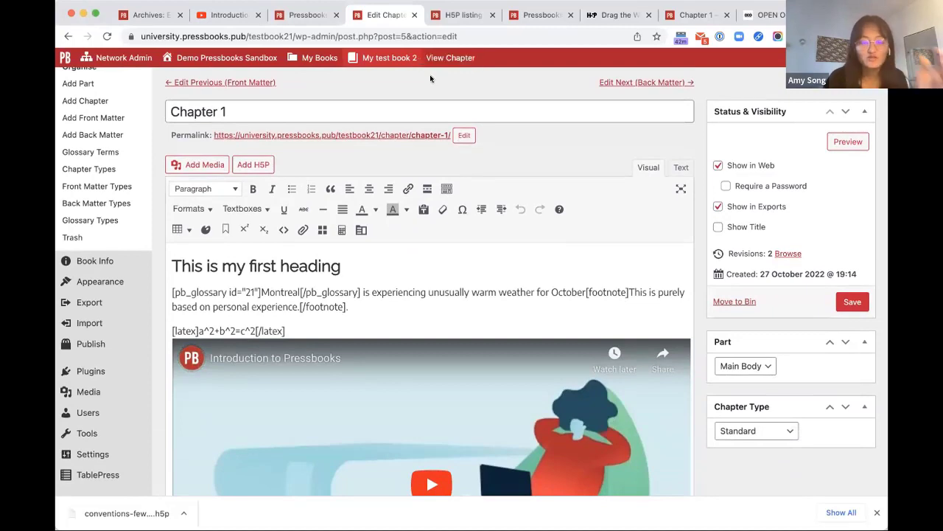
pyautogui.scroll(-10, 402, 177)
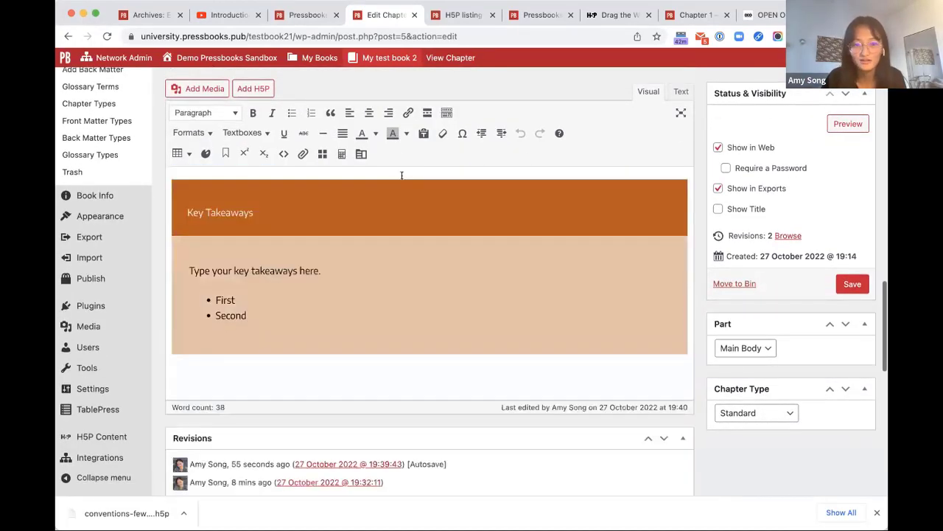
pyautogui.scroll(5, 398, 225)
pyautogui.click(452, 65)
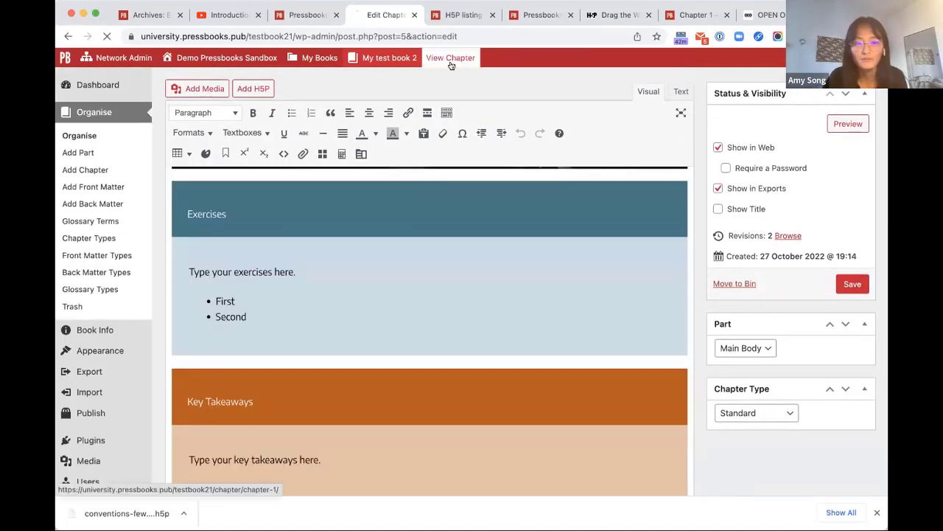
pyautogui.scroll(-3, 486, 133)
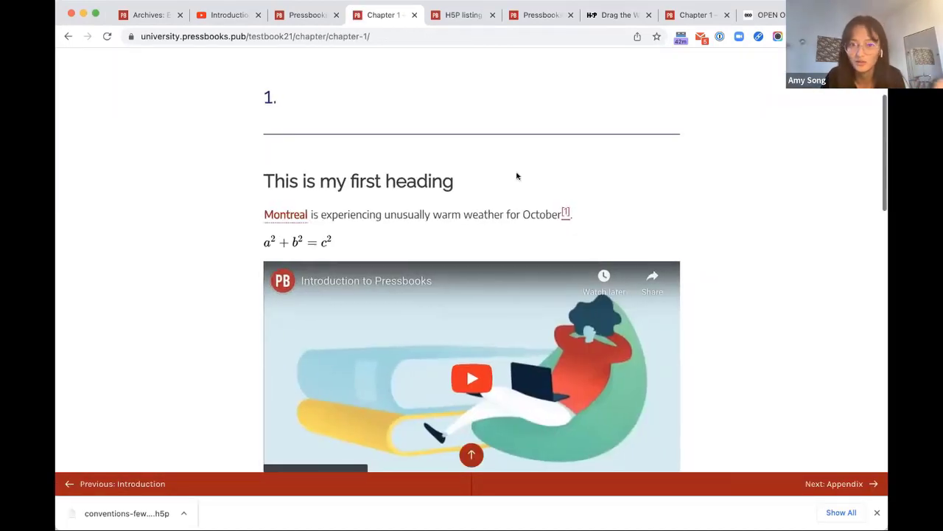
pyautogui.press('super+bracketleft')
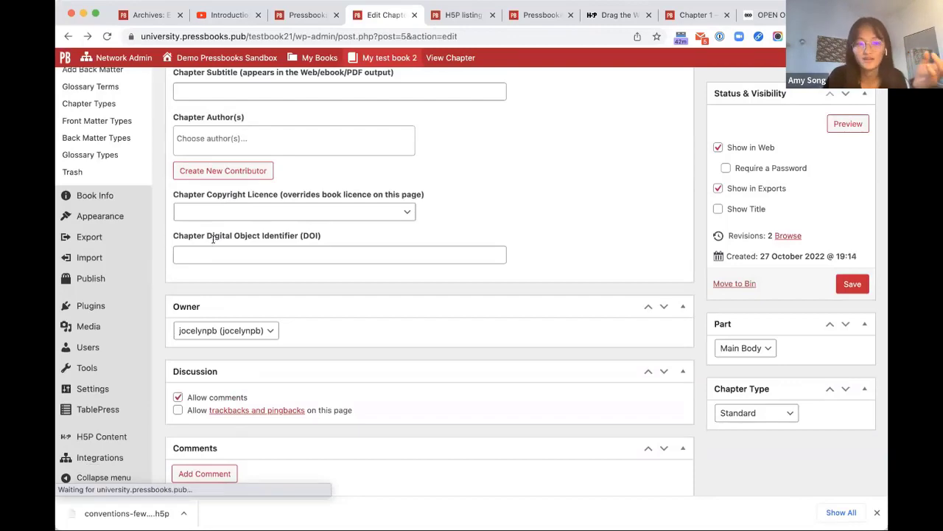
# - Browse the book's installed themes and activate the Atwood theme
pyautogui.click(106, 217)
pyautogui.scroll(-5, 263, 228)
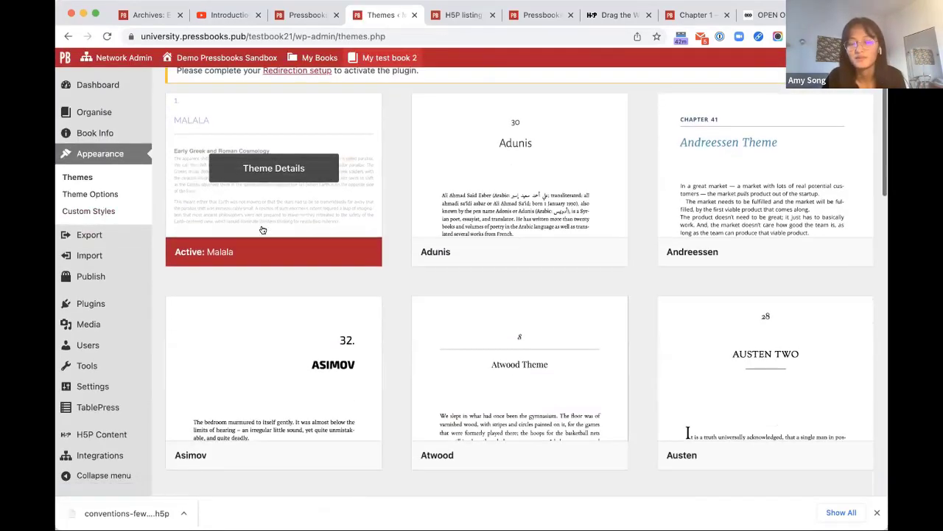
pyautogui.scroll(-10, 310, 172)
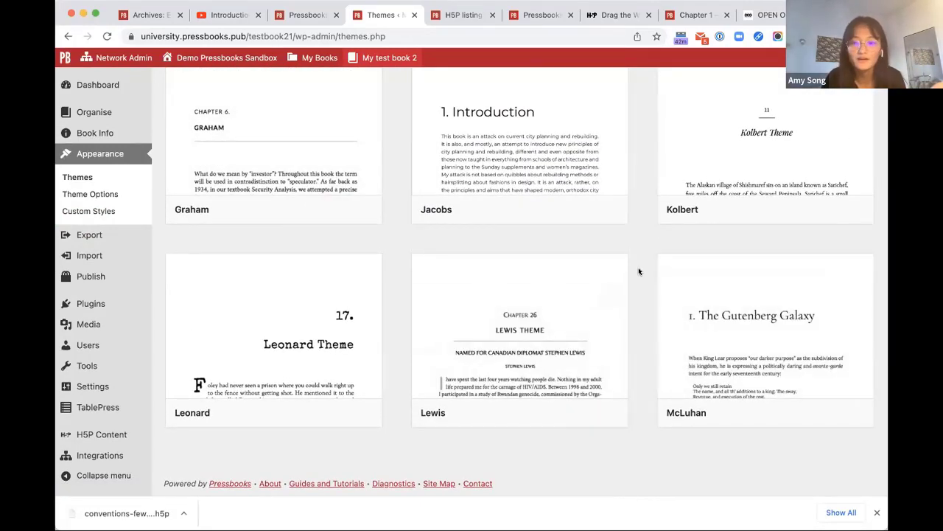
pyautogui.scroll(10, 639, 272)
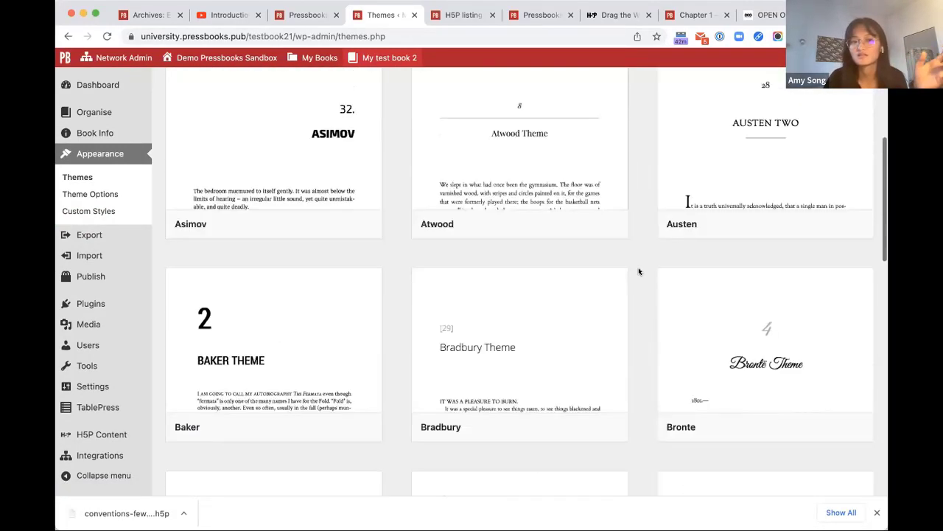
pyautogui.scroll(3, 639, 272)
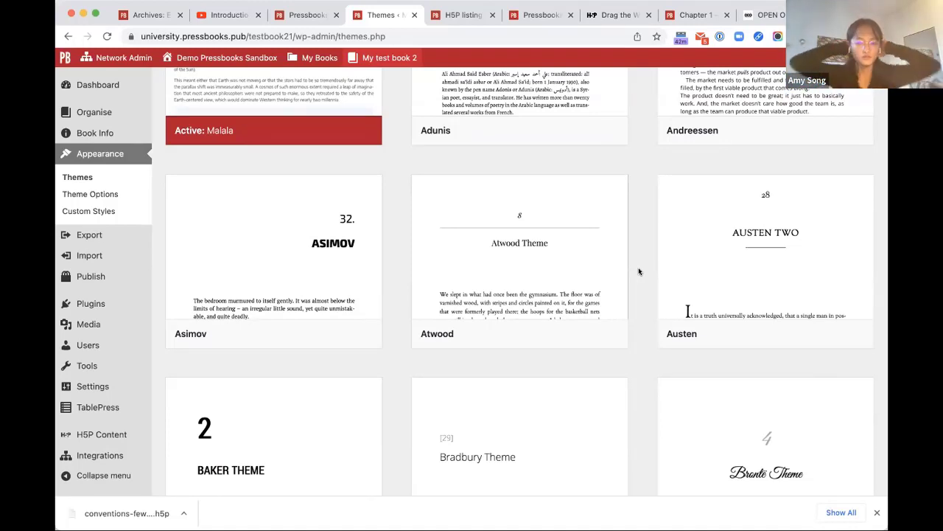
pyautogui.scroll(1, 596, 335)
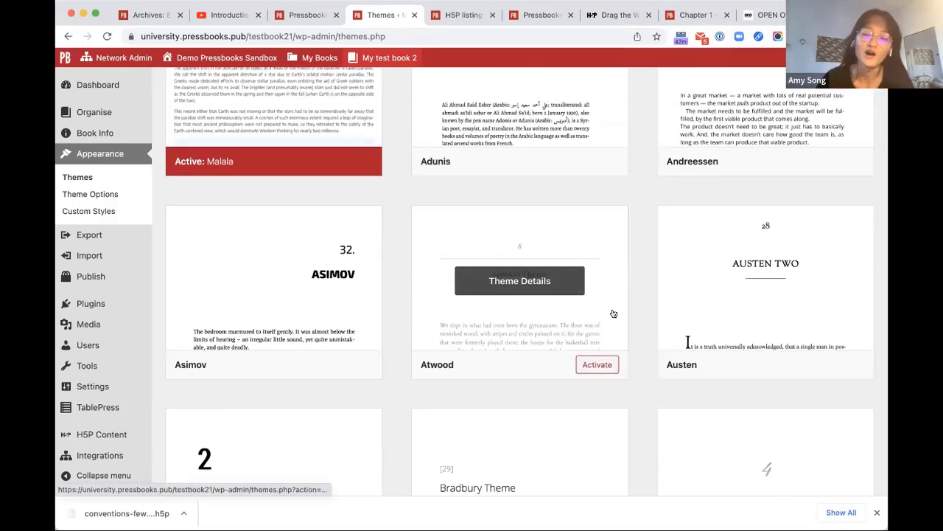
pyautogui.click(600, 366)
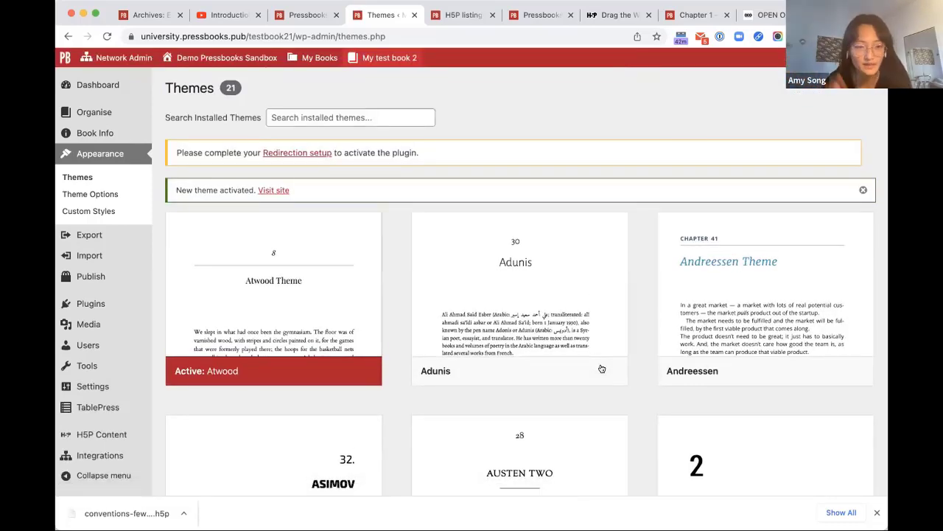
# - Visit My test book 2, examine how Chapter 1 looks with the Atwood theme, and return to the themes
pyautogui.moveTo(376, 57)
pyautogui.click(369, 79)
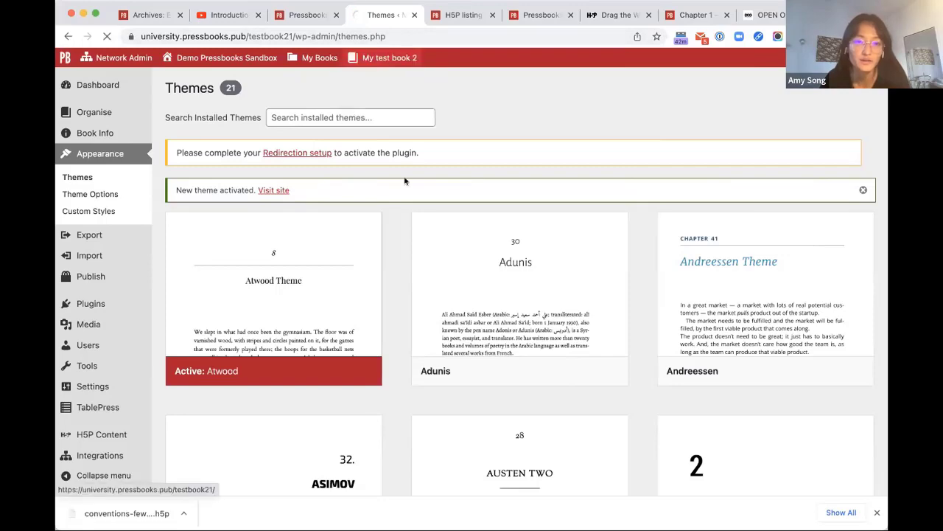
pyautogui.scroll(-3, 280, 381)
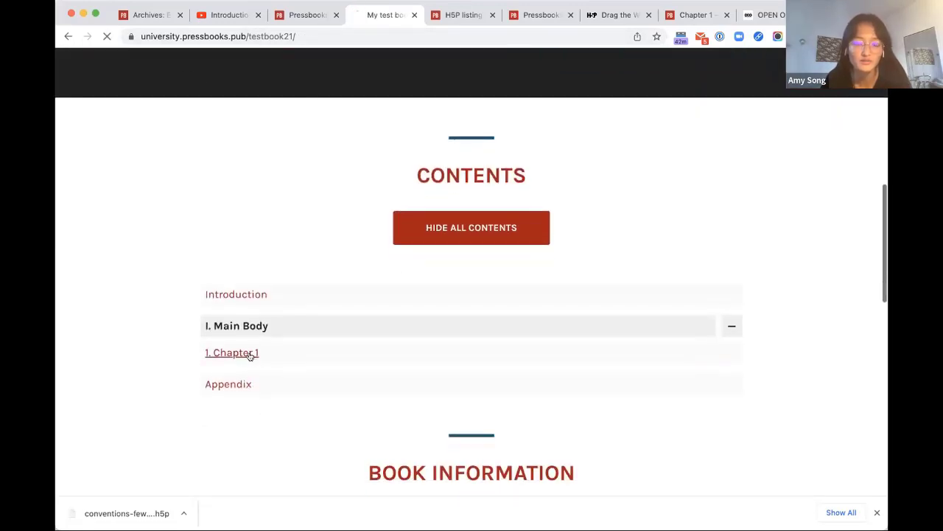
pyautogui.click(231, 353)
pyautogui.scroll(-3, 250, 356)
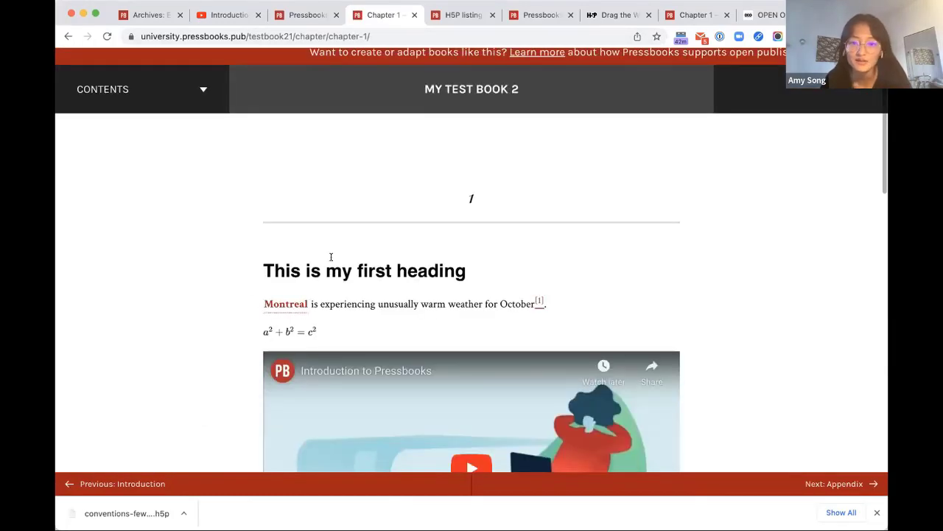
pyautogui.hscroll(-3, 420, 299)
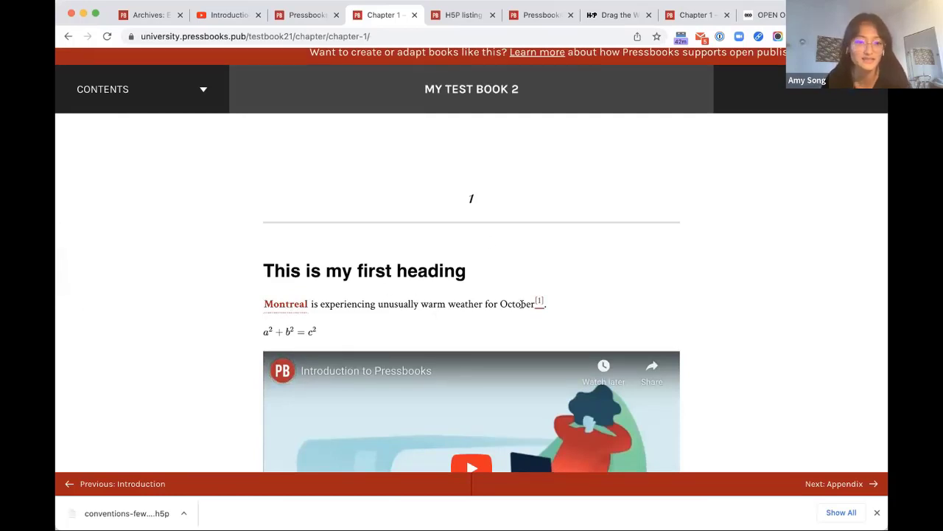
pyautogui.hscroll(-3, 521, 303)
pyautogui.hscroll(-3, 522, 303)
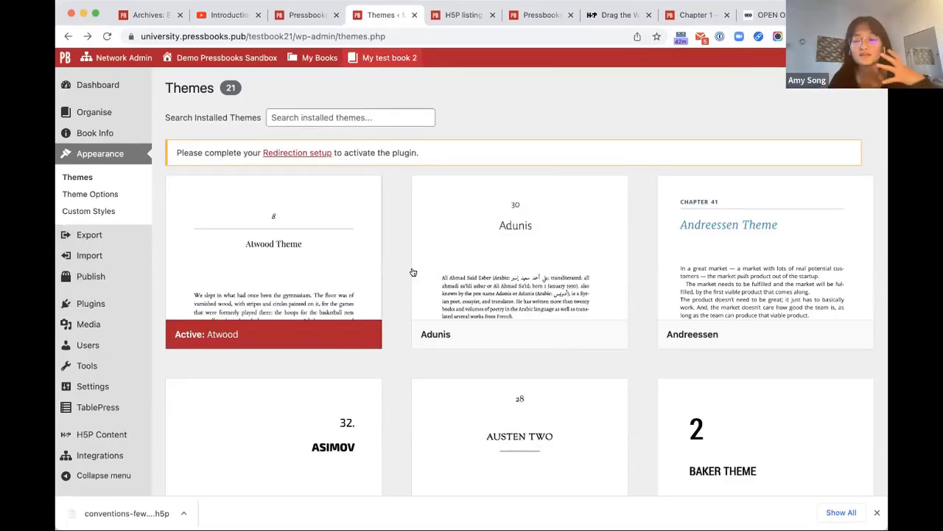
# - Look over the other themes and examine the Atwood theme's PDF options for font sizes, line height, page size and margins
pyautogui.scroll(-5, 412, 272)
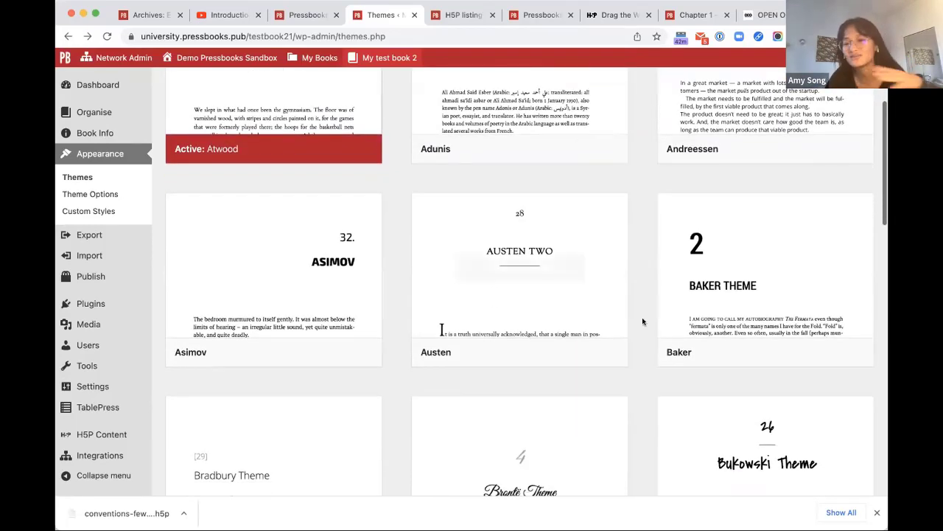
pyautogui.scroll(-5, 640, 310)
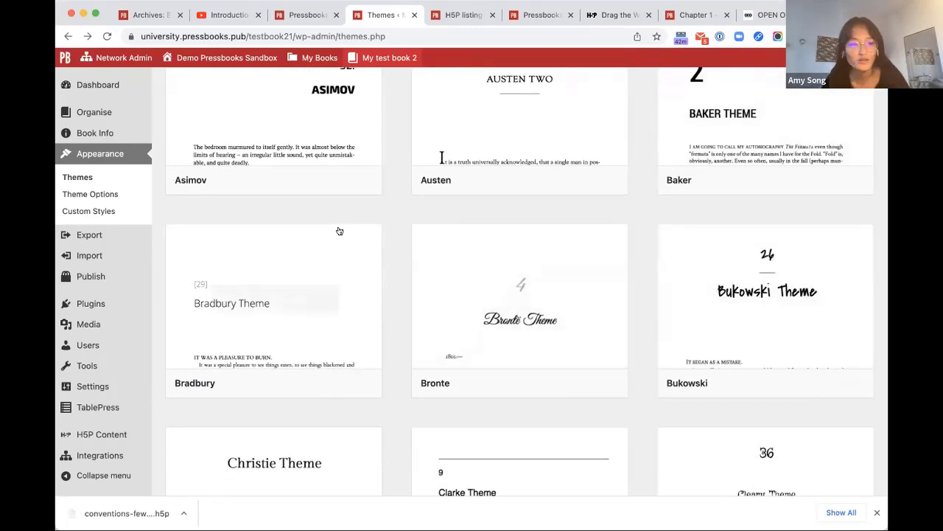
pyautogui.click(109, 193)
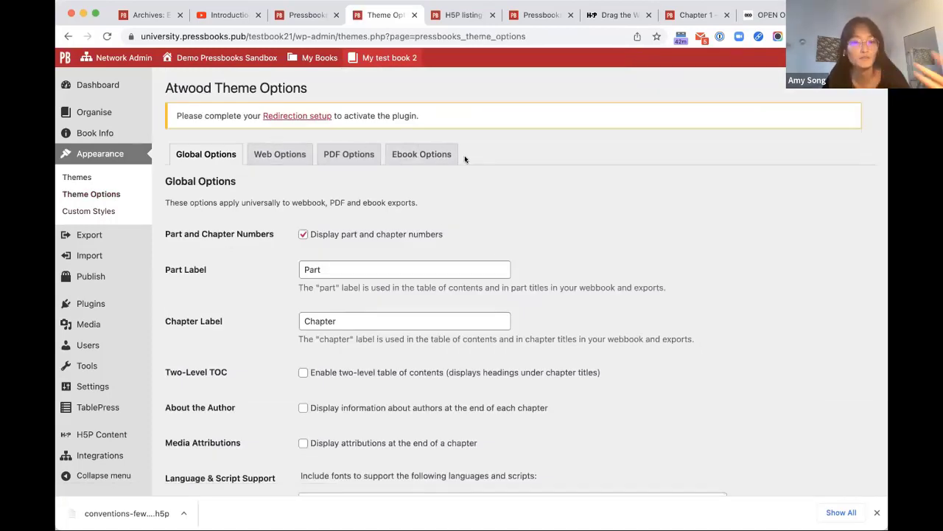
pyautogui.click(362, 152)
pyautogui.scroll(-3, 432, 263)
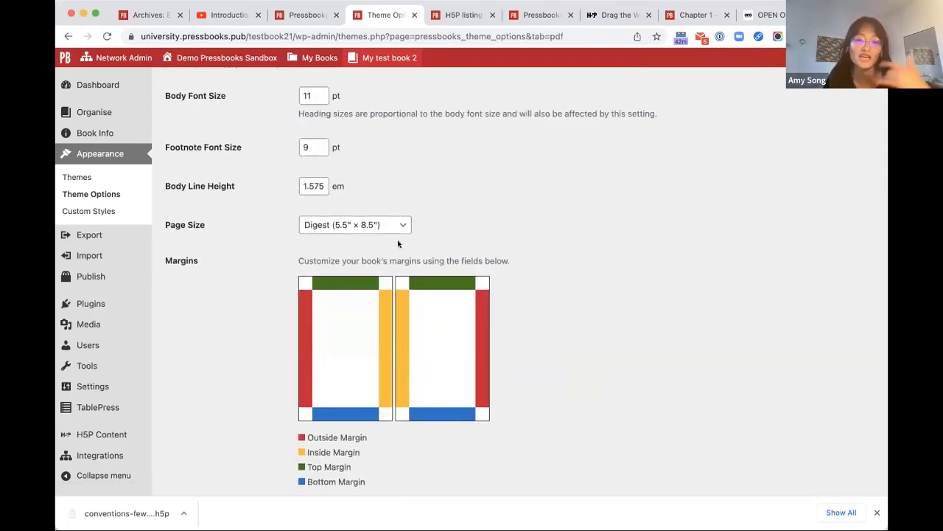
pyautogui.scroll(4, 648, 327)
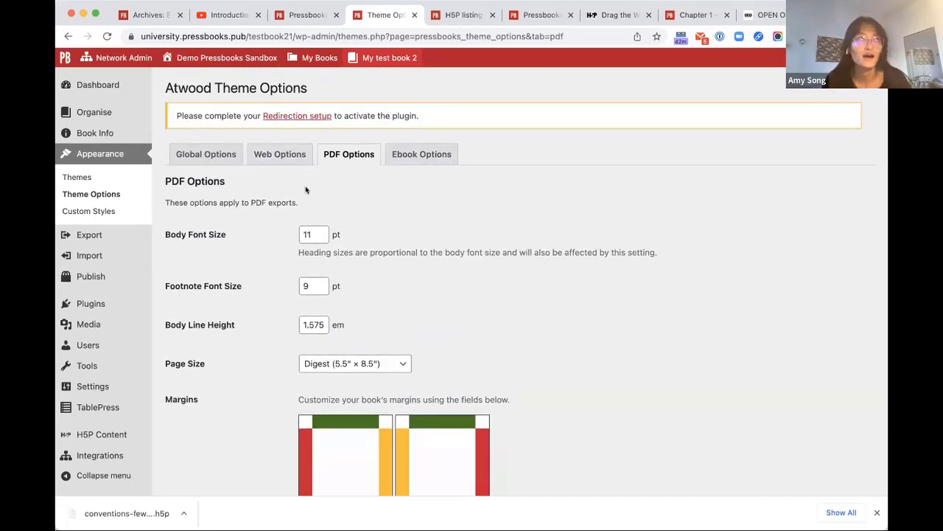
pyautogui.scroll(-4, 330, 194)
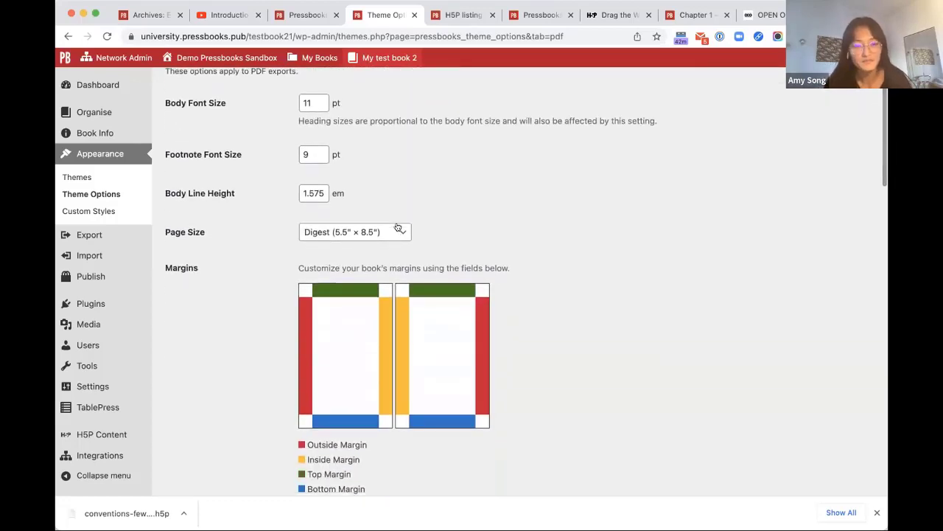
pyautogui.scroll(4, 370, 327)
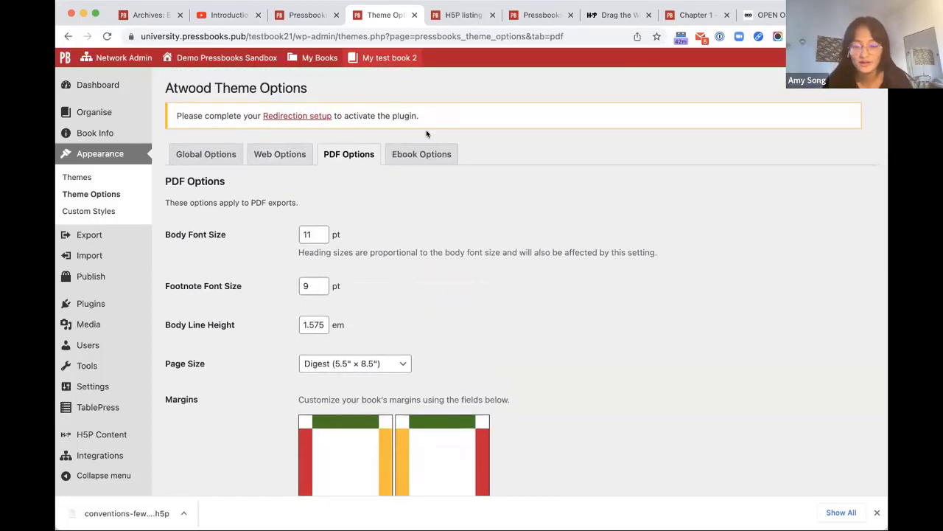
# - Export the book in the PDF (for digital distribution) and EPUB formats
pyautogui.click(104, 234)
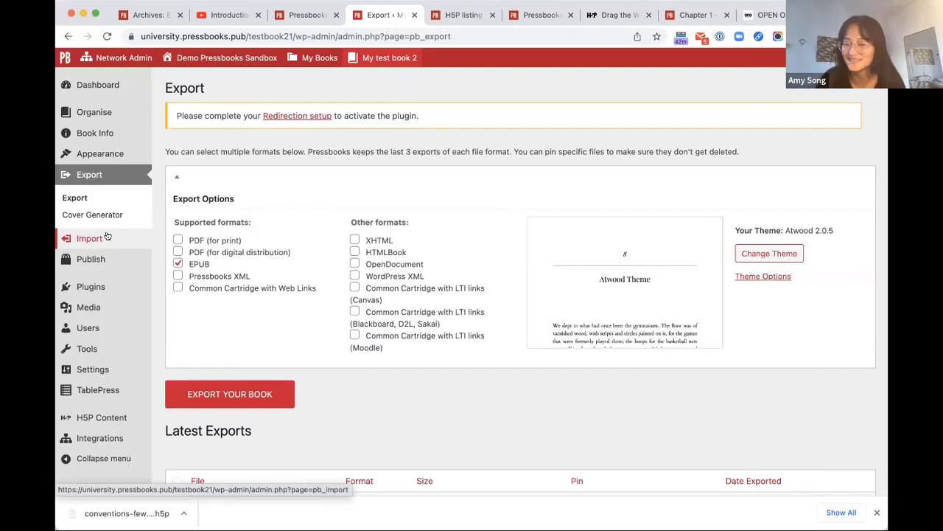
pyautogui.click(198, 253)
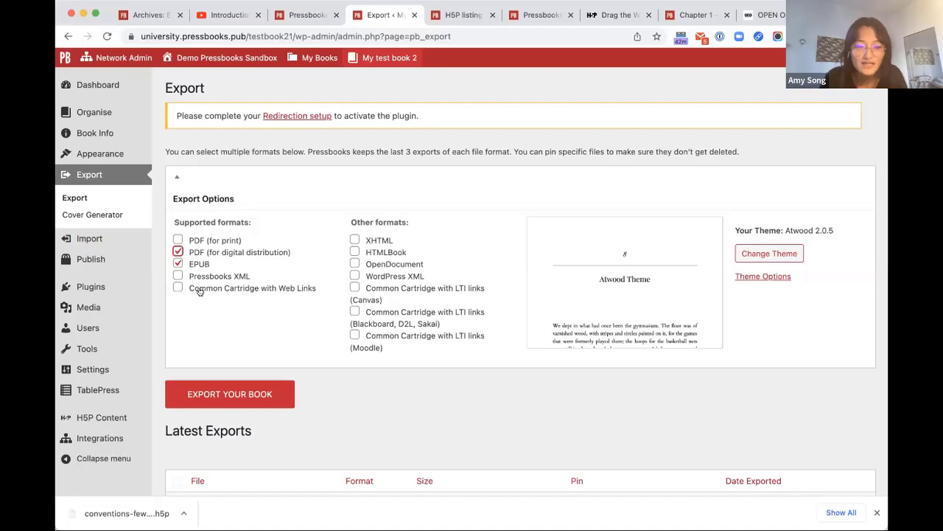
pyautogui.scroll(-3, 285, 367)
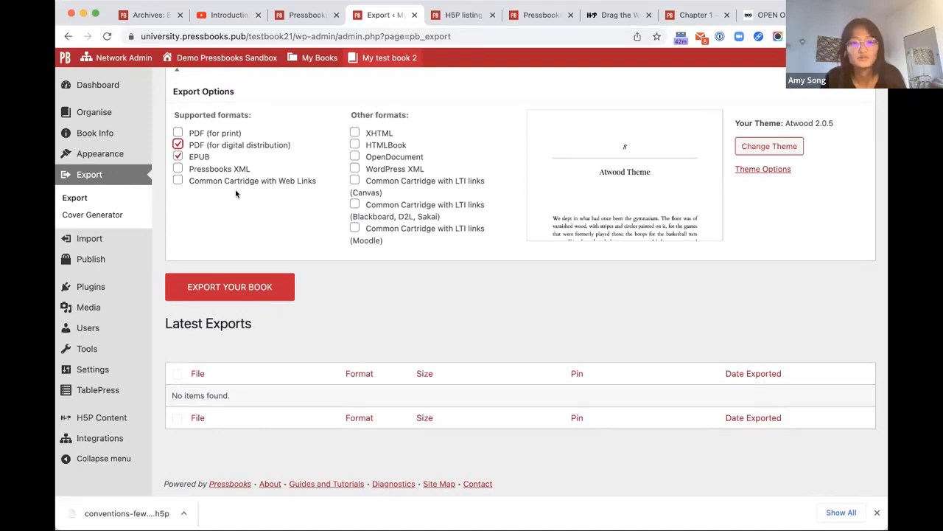
pyautogui.click(213, 285)
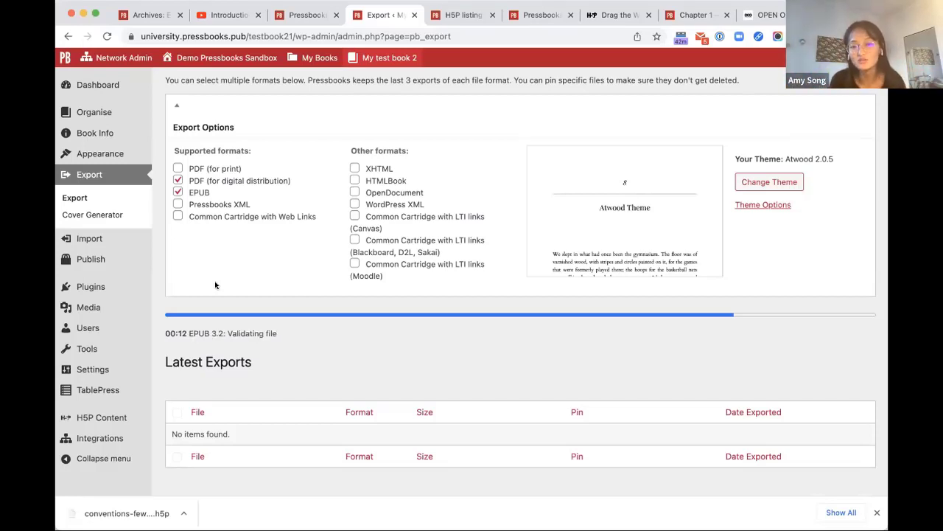
pyautogui.scroll(-1, 313, 277)
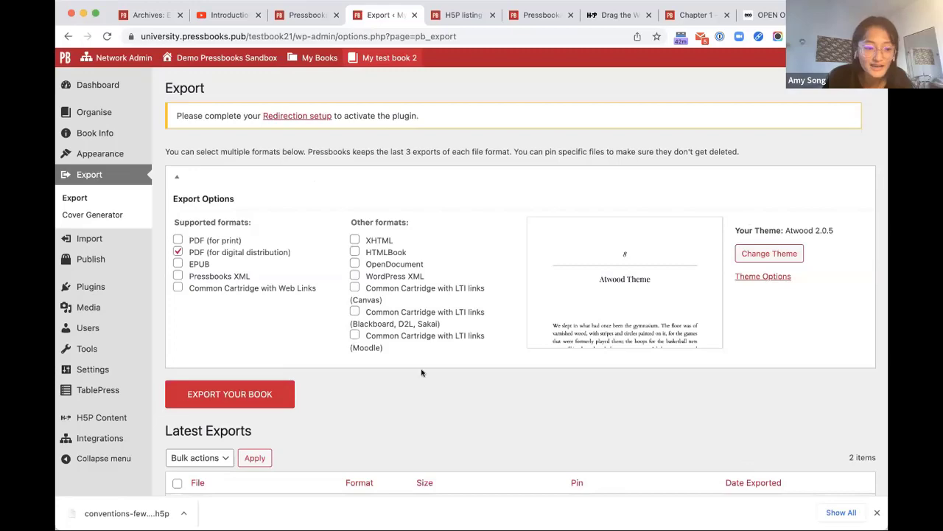
# - Download the digital PDF from the latest exports and open the downloaded file
pyautogui.scroll(-5, 221, 394)
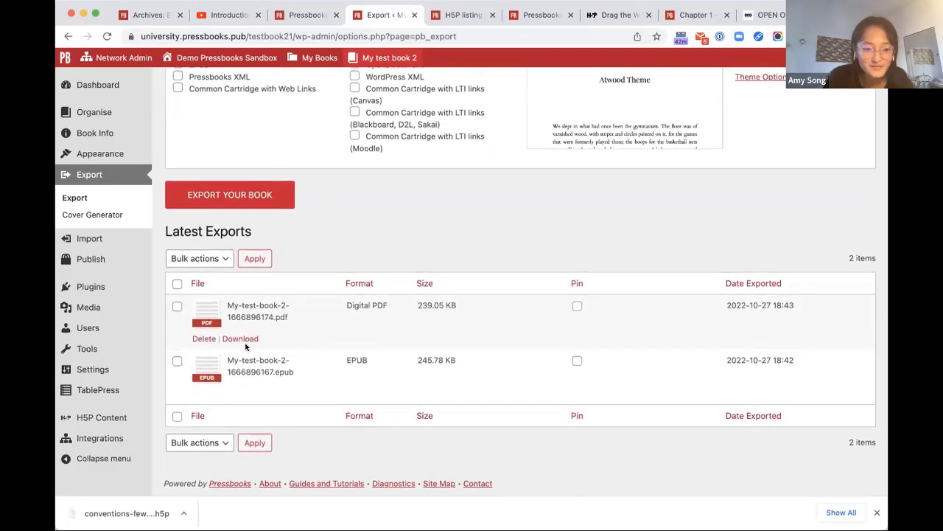
pyautogui.click(240, 337)
pyautogui.click(92, 512)
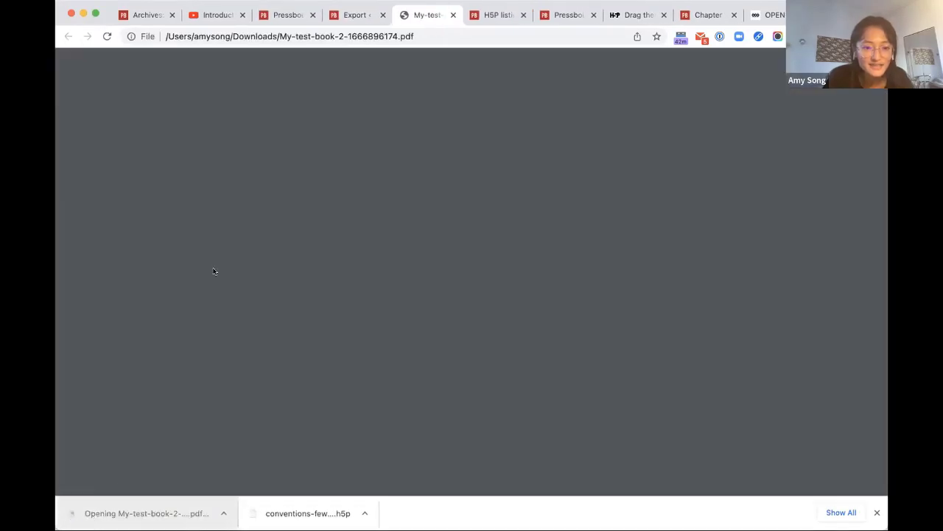
# - Examine the exported PDF's front pages and table of contents, and follow the Chapter 1 link to inspect its content and textboxes
pyautogui.scroll(-10, 454, 260)
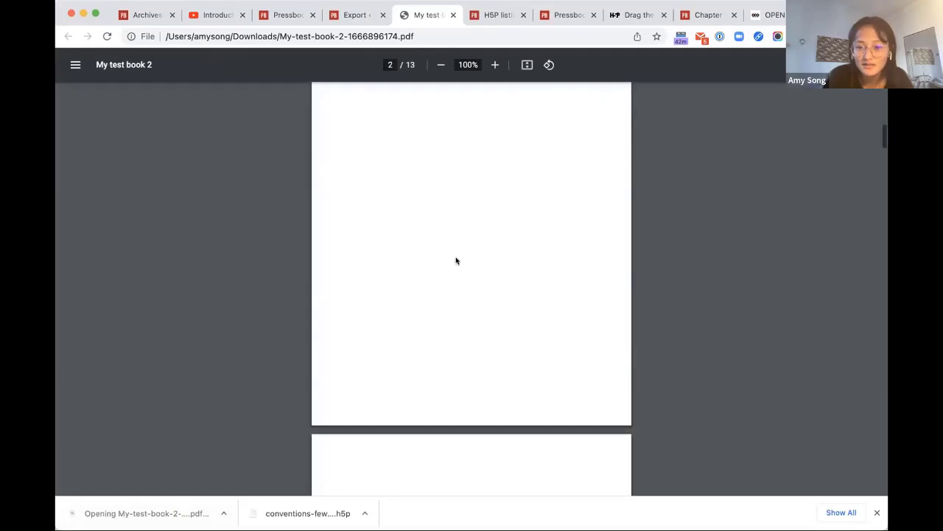
pyautogui.scroll(-6, 456, 260)
pyautogui.scroll(1, 411, 185)
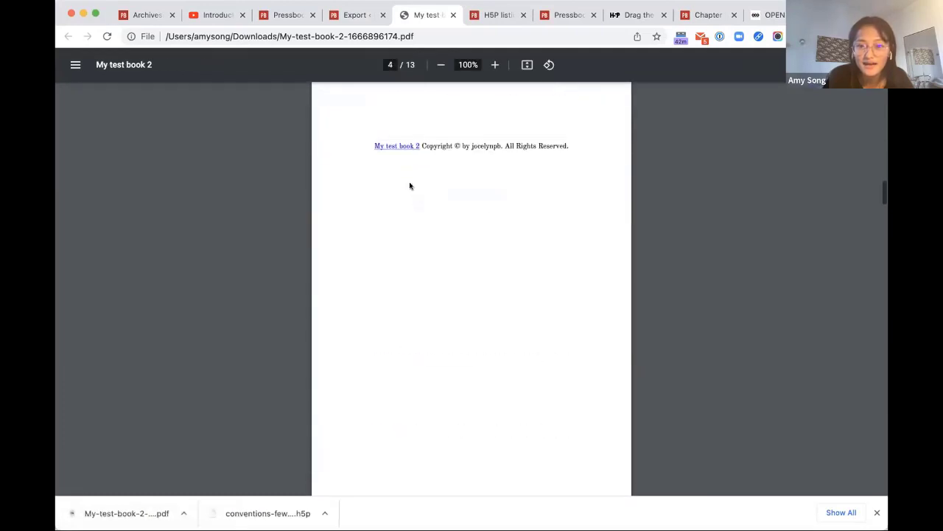
pyautogui.scroll(-8, 436, 154)
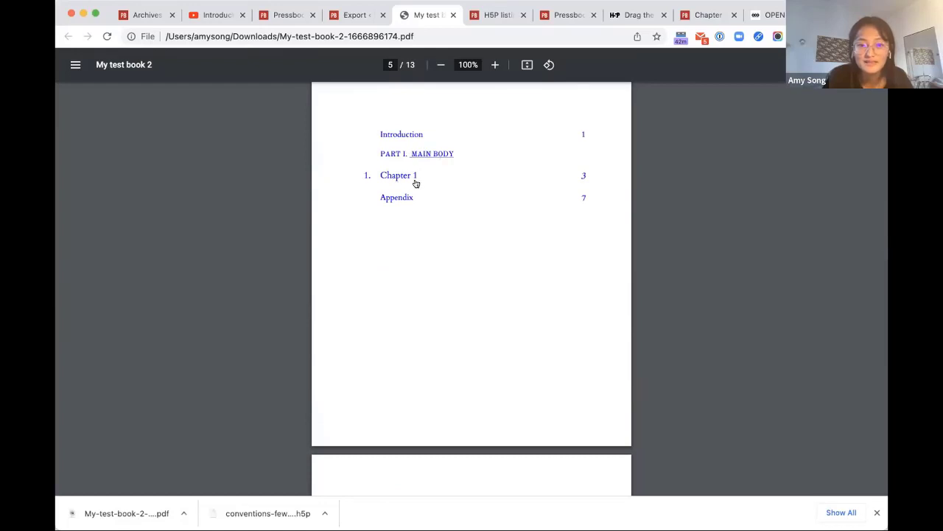
pyautogui.click(415, 181)
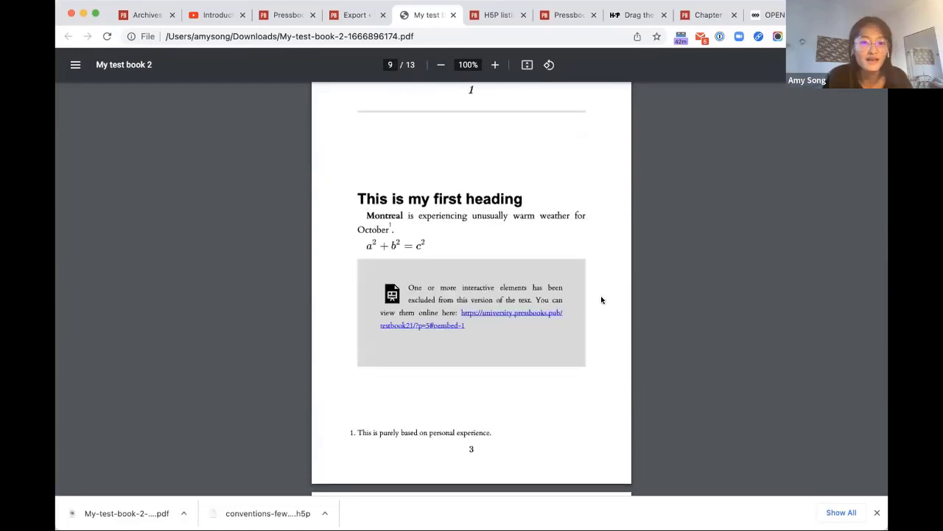
pyautogui.scroll(-10, 601, 300)
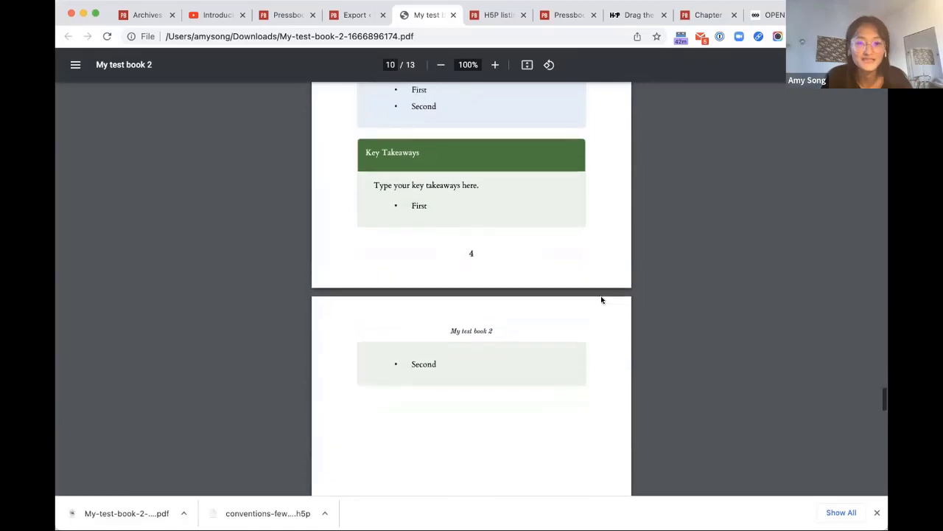
# - In the book's Sharing & Privacy settings, make the latest export files available on the homepage for free to everyone and save
pyautogui.scroll(4, 474, 194)
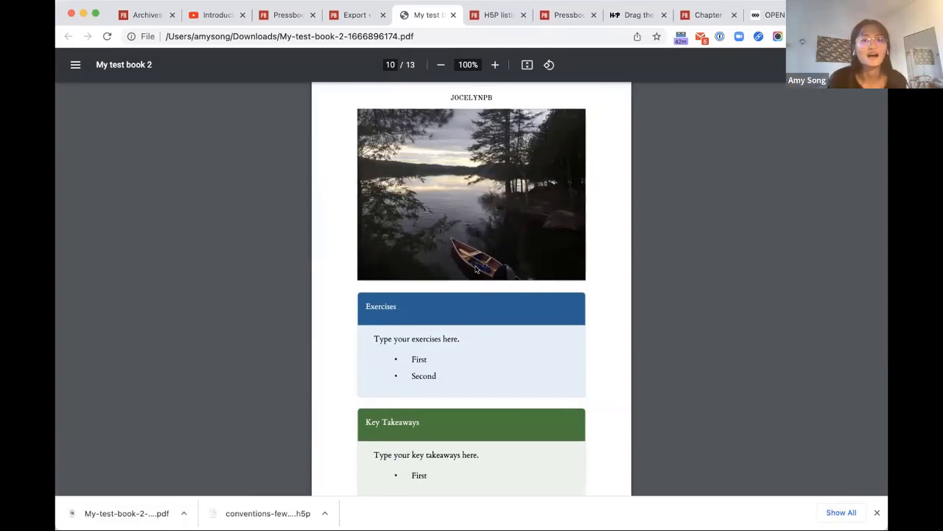
pyautogui.click(358, 15)
pyautogui.moveTo(106, 371)
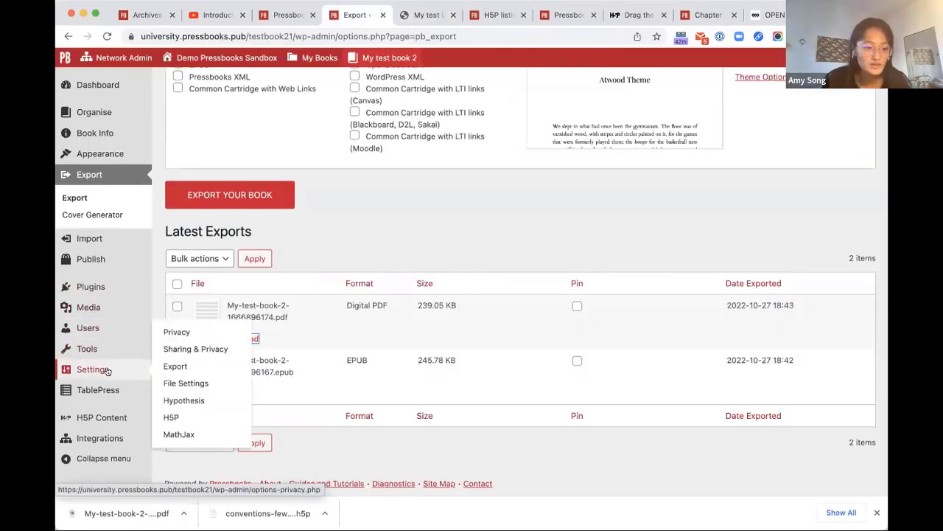
pyautogui.click(180, 350)
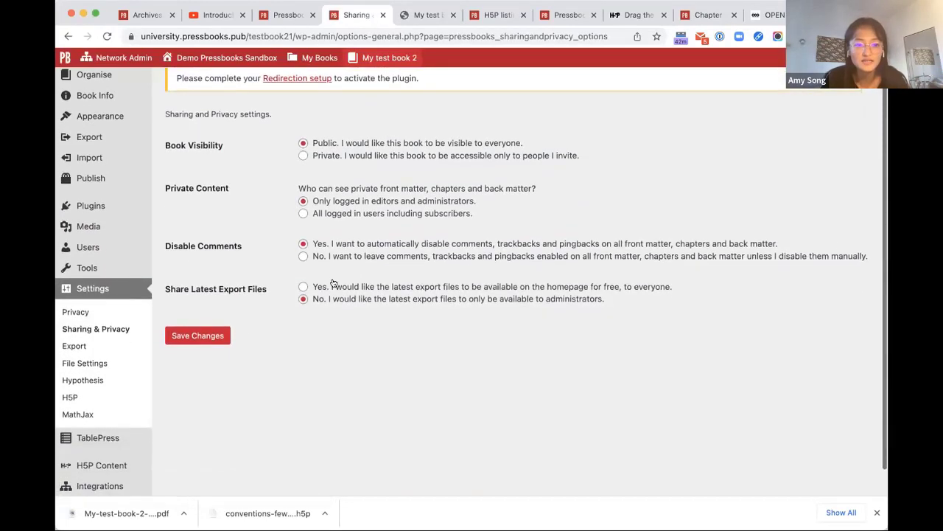
pyautogui.click(333, 284)
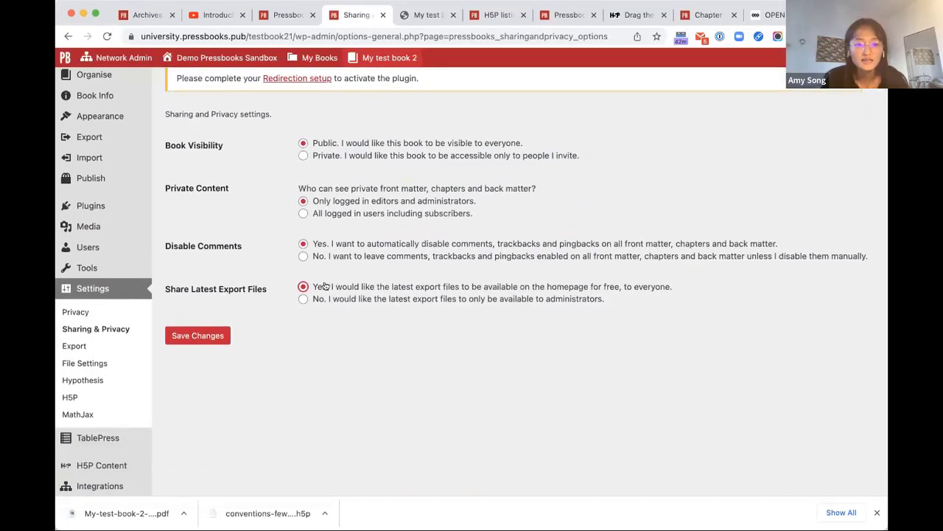
pyautogui.click(197, 335)
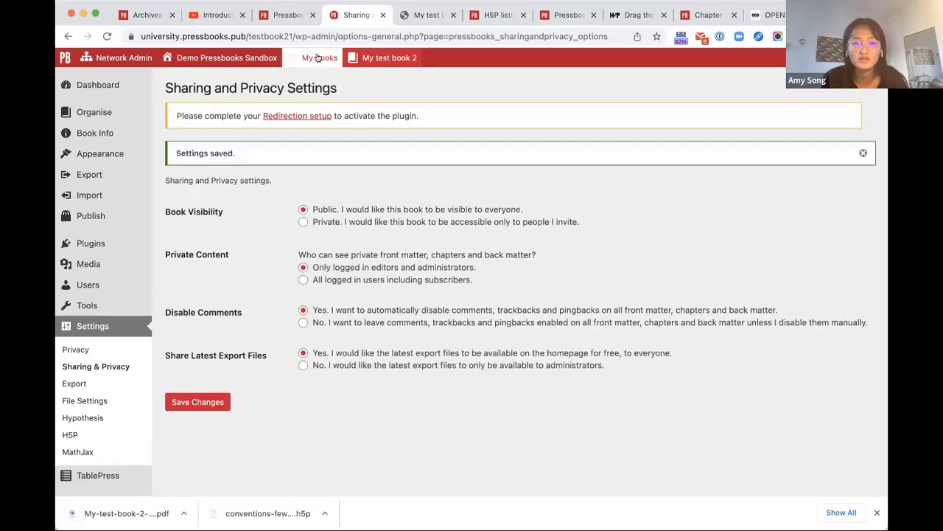
# - Visit My test book 2's public homepage, expand its download options, and look over the contents list
pyautogui.moveTo(361, 59)
pyautogui.click(359, 76)
pyautogui.scroll(-5, 516, 221)
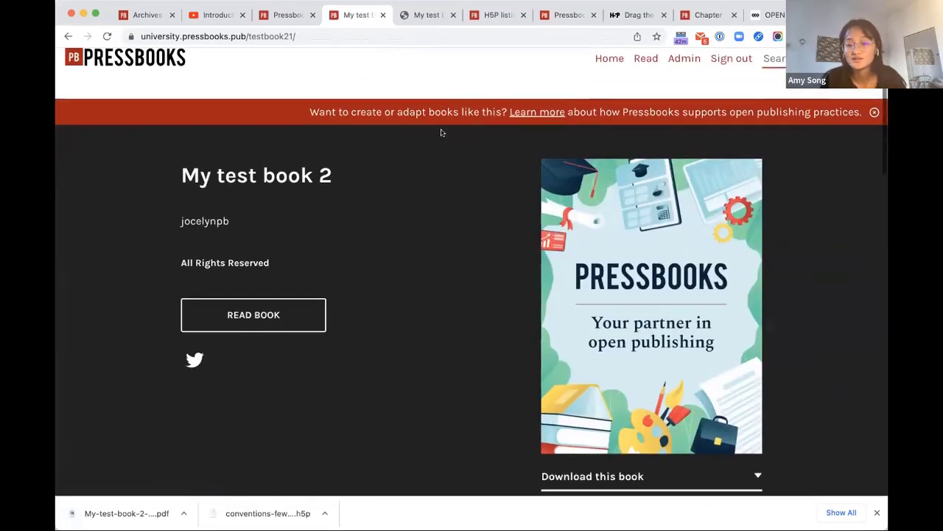
pyautogui.click(623, 215)
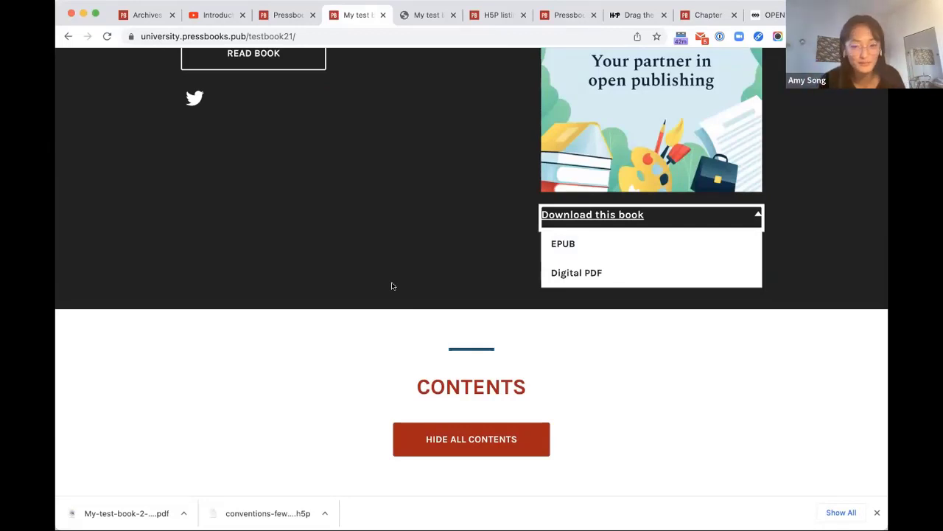
pyautogui.scroll(-3, 393, 286)
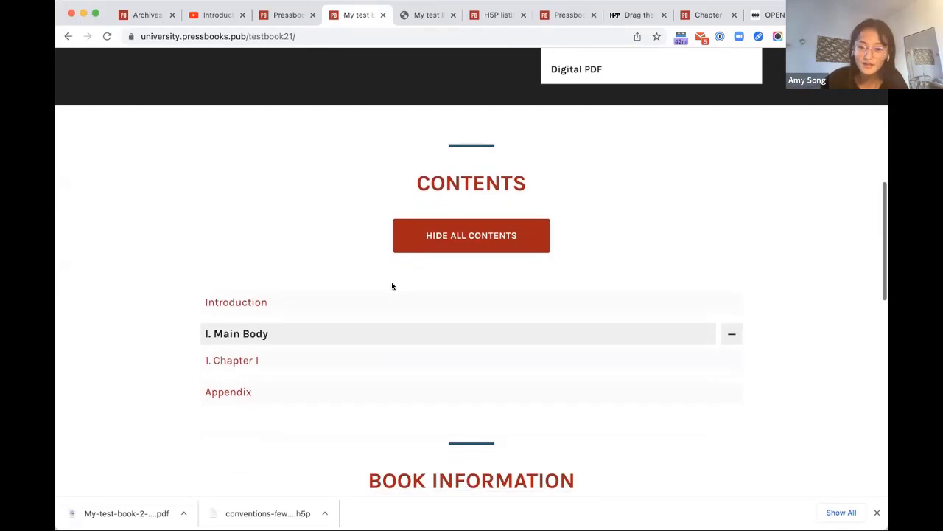
pyautogui.scroll(1, 392, 286)
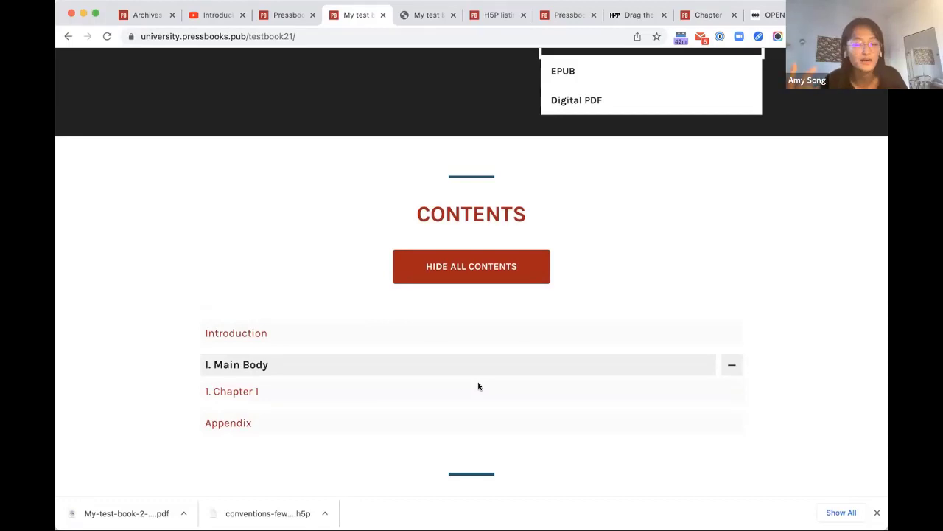
pyautogui.scroll(3, 478, 386)
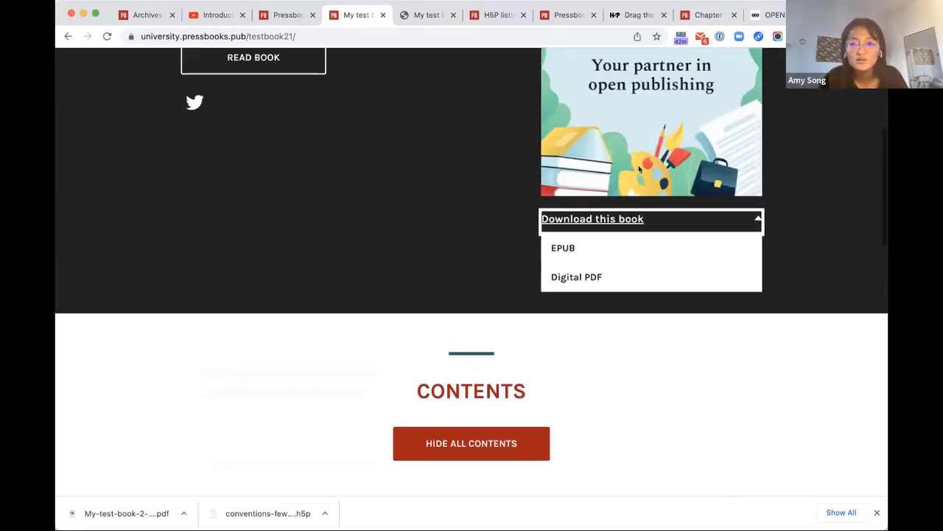